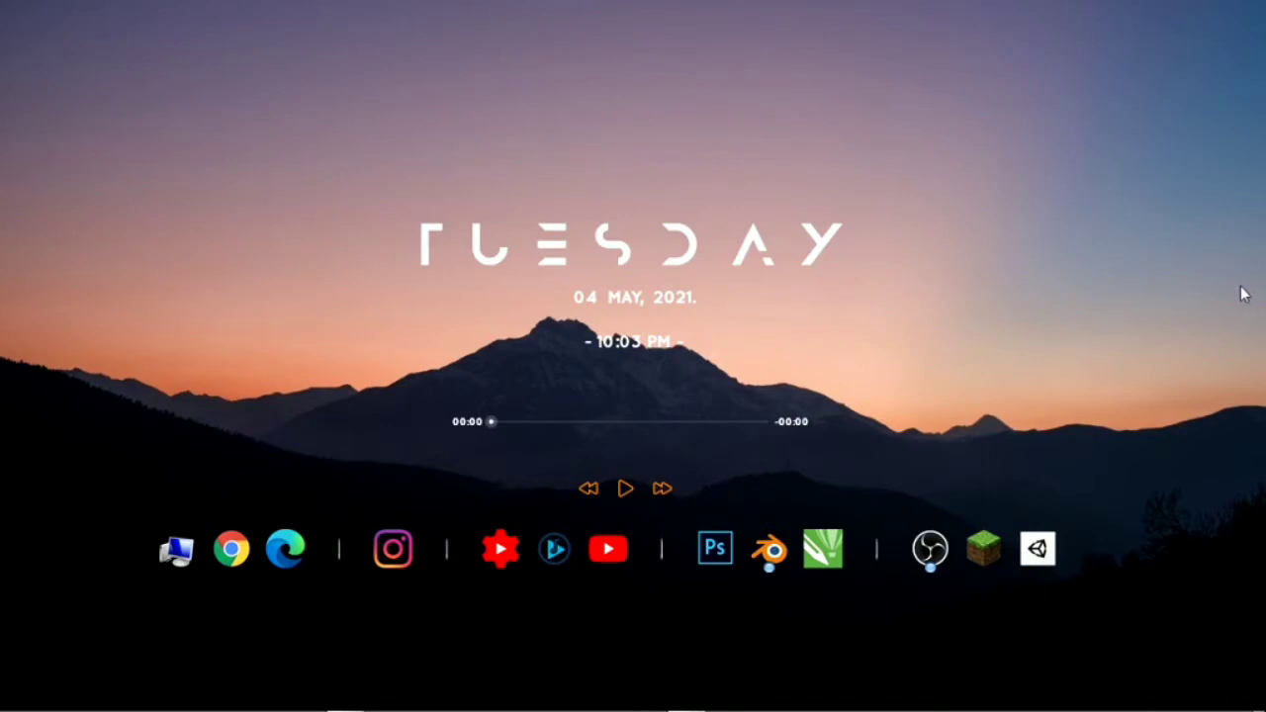
# Step: Switch to Blender and examine the brick-textured sphere and plane from several angles and distances
pyautogui.click(769, 550)
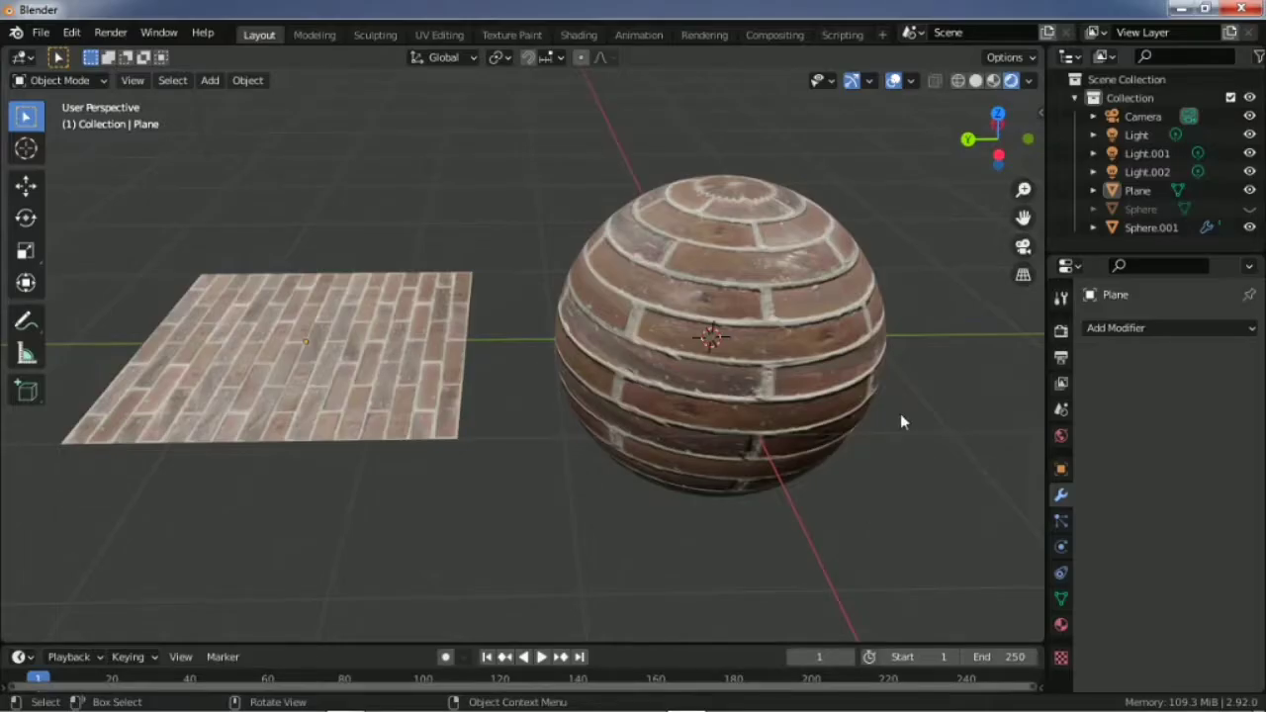
pyautogui.scroll(-4, 710, 409)
pyautogui.scroll(4, 710, 409)
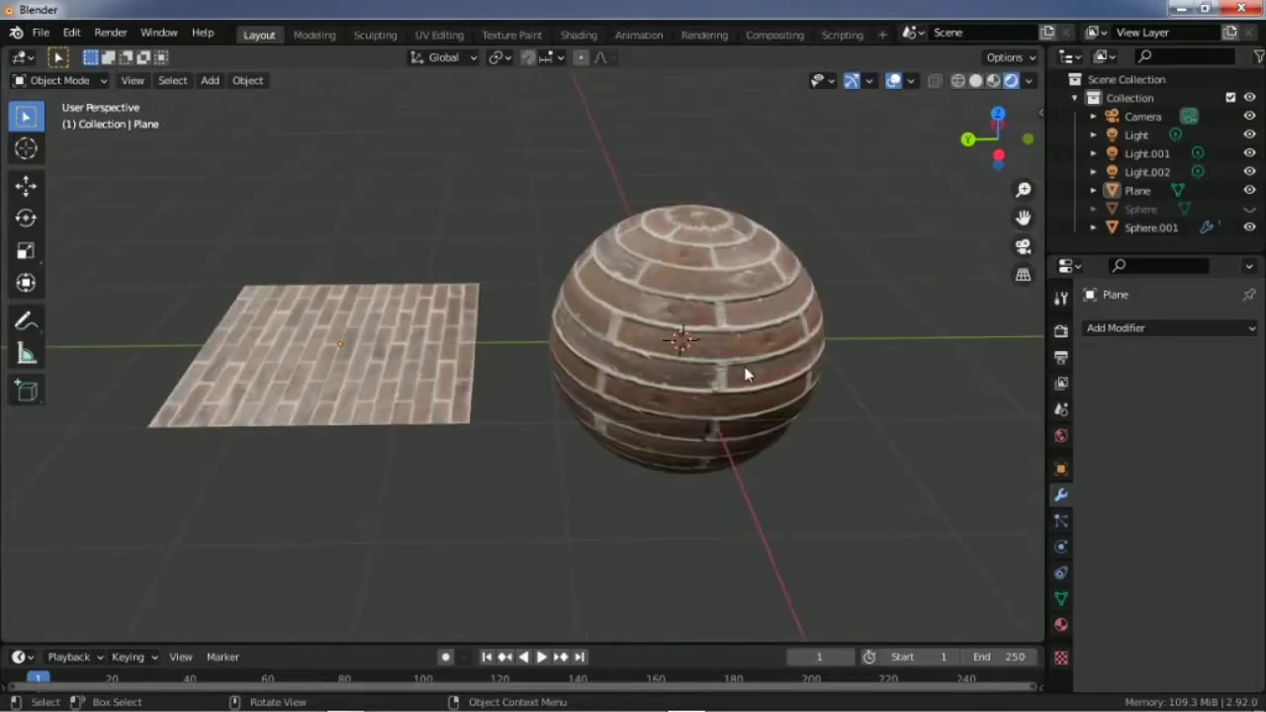
pyautogui.moveTo(997, 139); pyautogui.dragTo(556, 128)
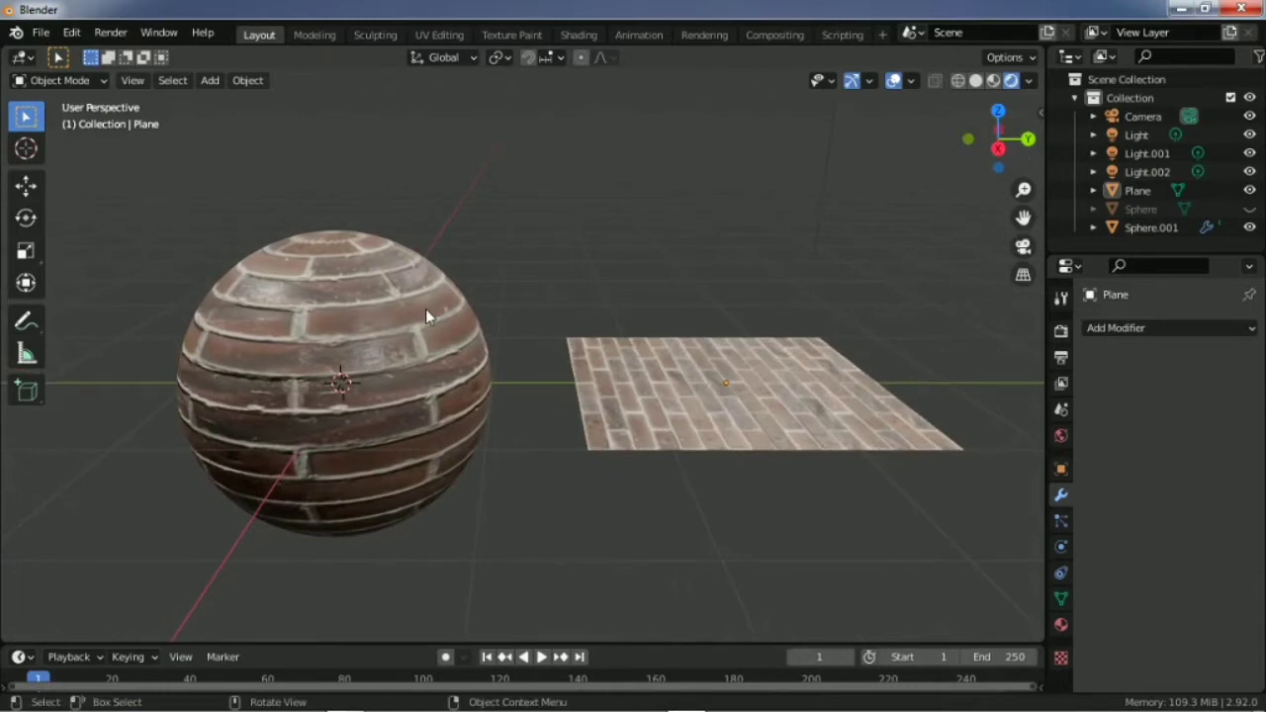
pyautogui.scroll(-3, 425, 312)
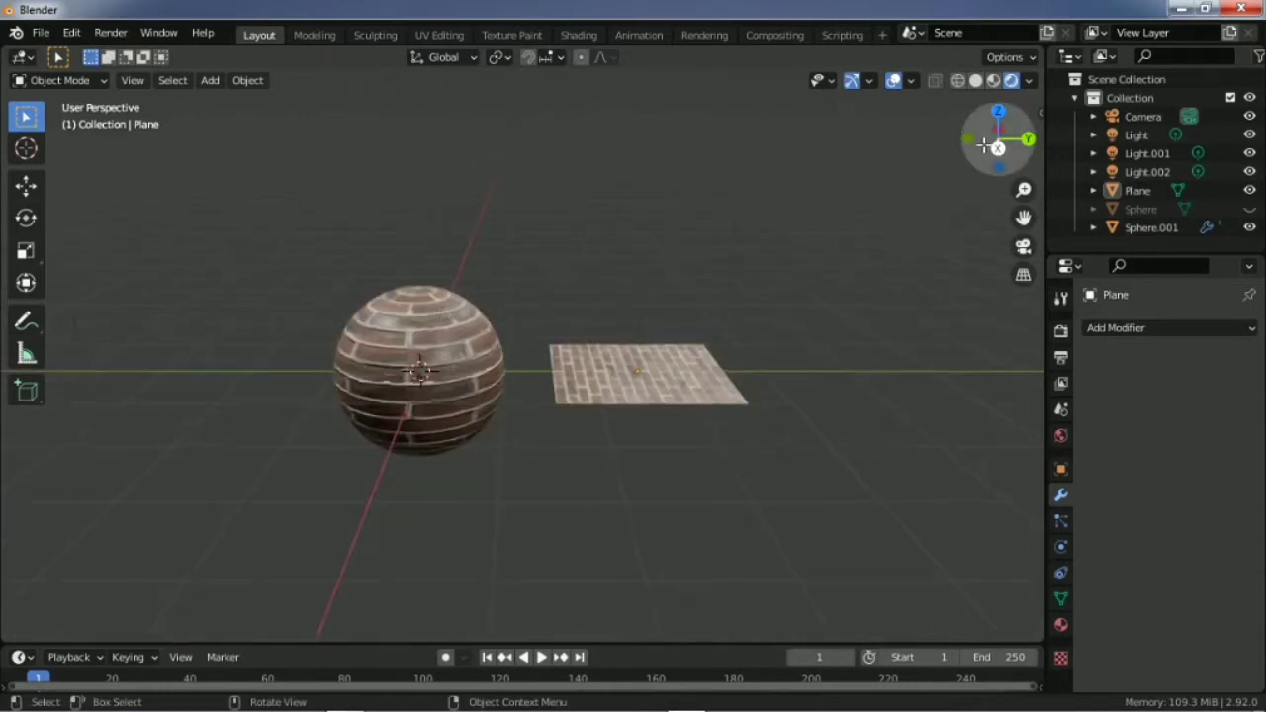
pyautogui.moveTo(989, 142); pyautogui.dragTo(942, 141)
pyautogui.scroll(4, 552, 362)
pyautogui.scroll(-3, 552, 362)
pyautogui.scroll(3, 539, 273)
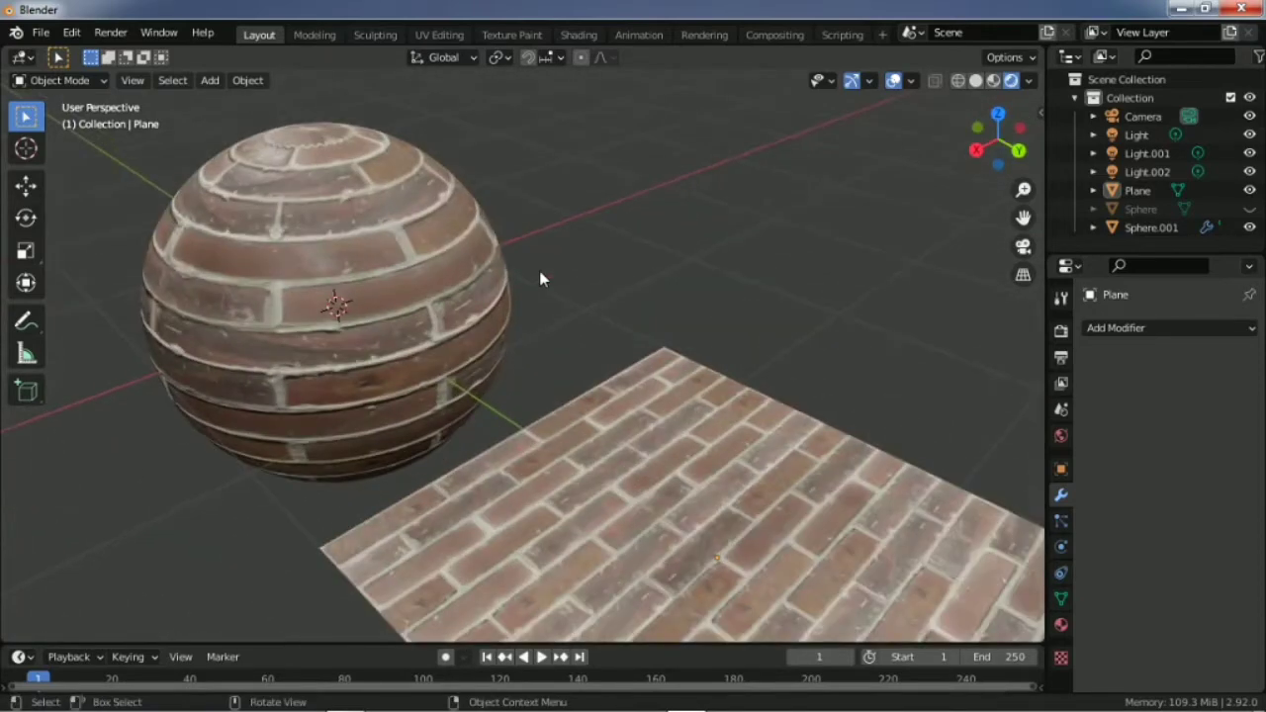
pyautogui.scroll(-3, 539, 273)
pyautogui.scroll(-2, 539, 273)
pyautogui.moveTo(1023, 217); pyautogui.dragTo(942, 179)
pyautogui.moveTo(1004, 149)
pyautogui.mouseDown()
pyautogui.moveTo(1078, 173)
pyautogui.moveTo(1256, 176)
pyautogui.moveTo(1086, 182)
pyautogui.moveTo(1027, 146)
pyautogui.mouseUp()
pyautogui.scroll(4, 359, 355)
pyautogui.scroll(-3, 359, 355)
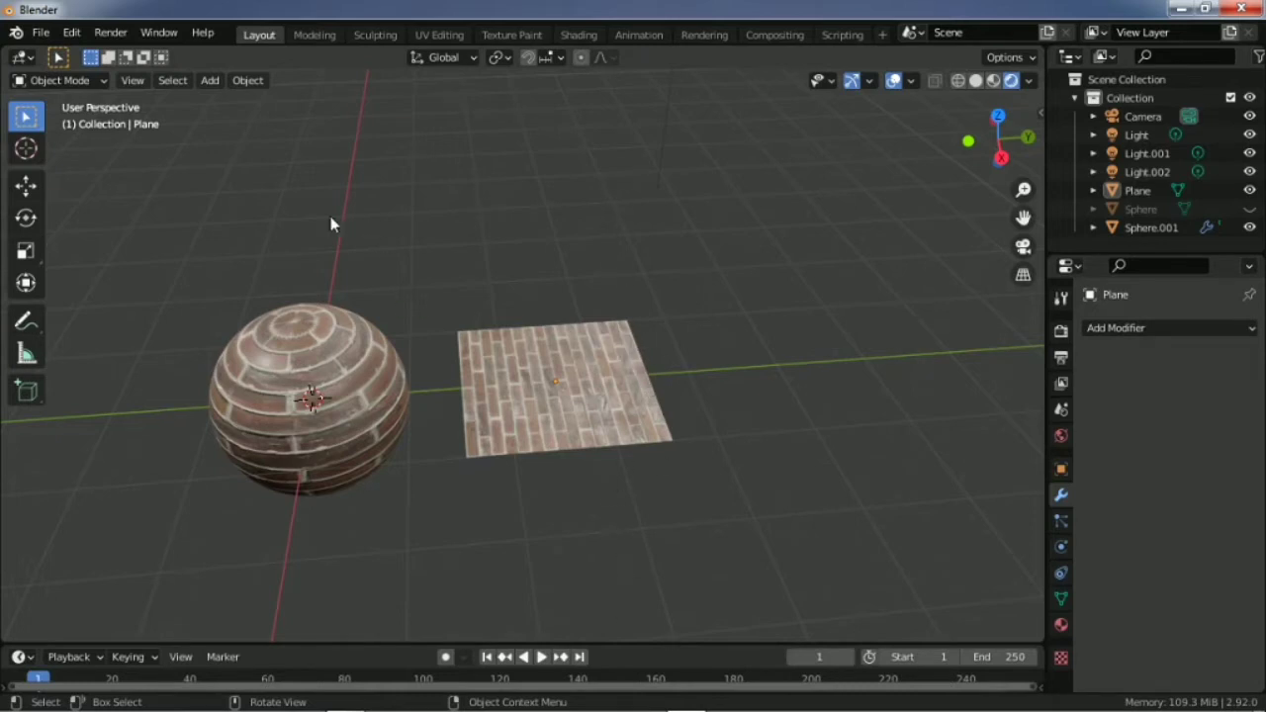
# Step: Delete the brick-textured sphere and plane together, and add a new plane mesh to the scene
pyautogui.moveTo(265, 216); pyautogui.dragTo(618, 419)
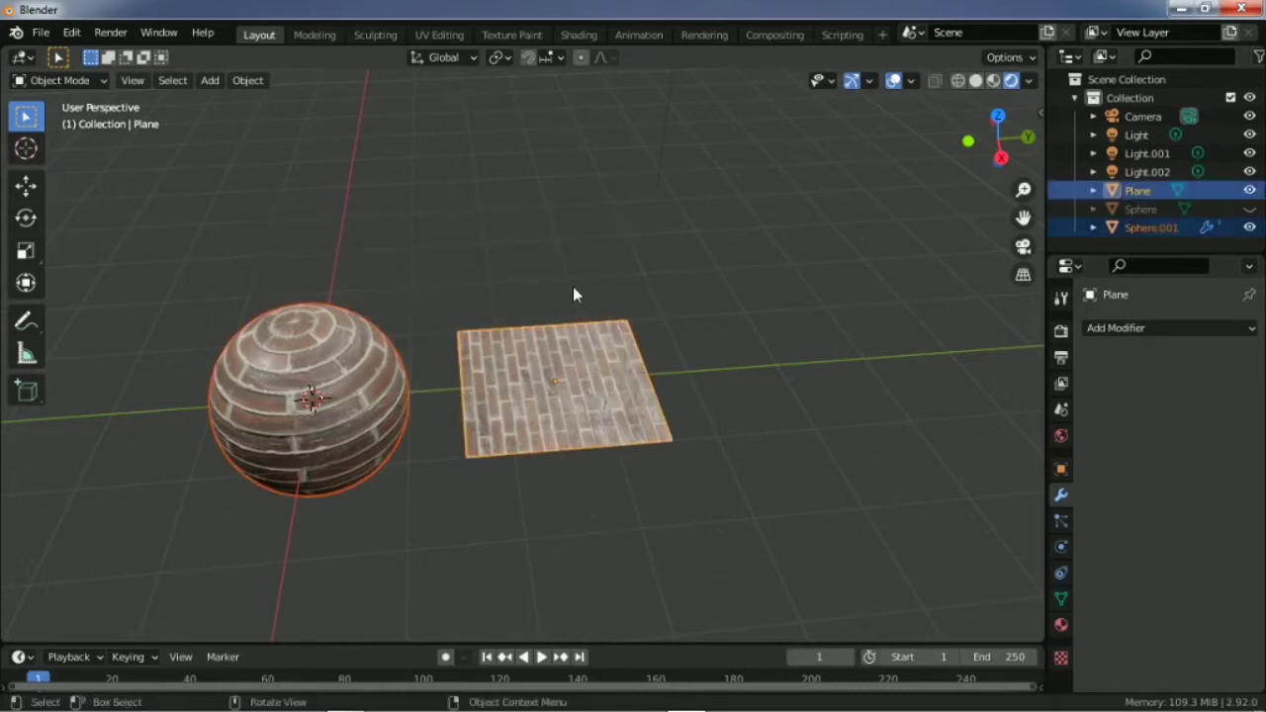
pyautogui.press('Delete')
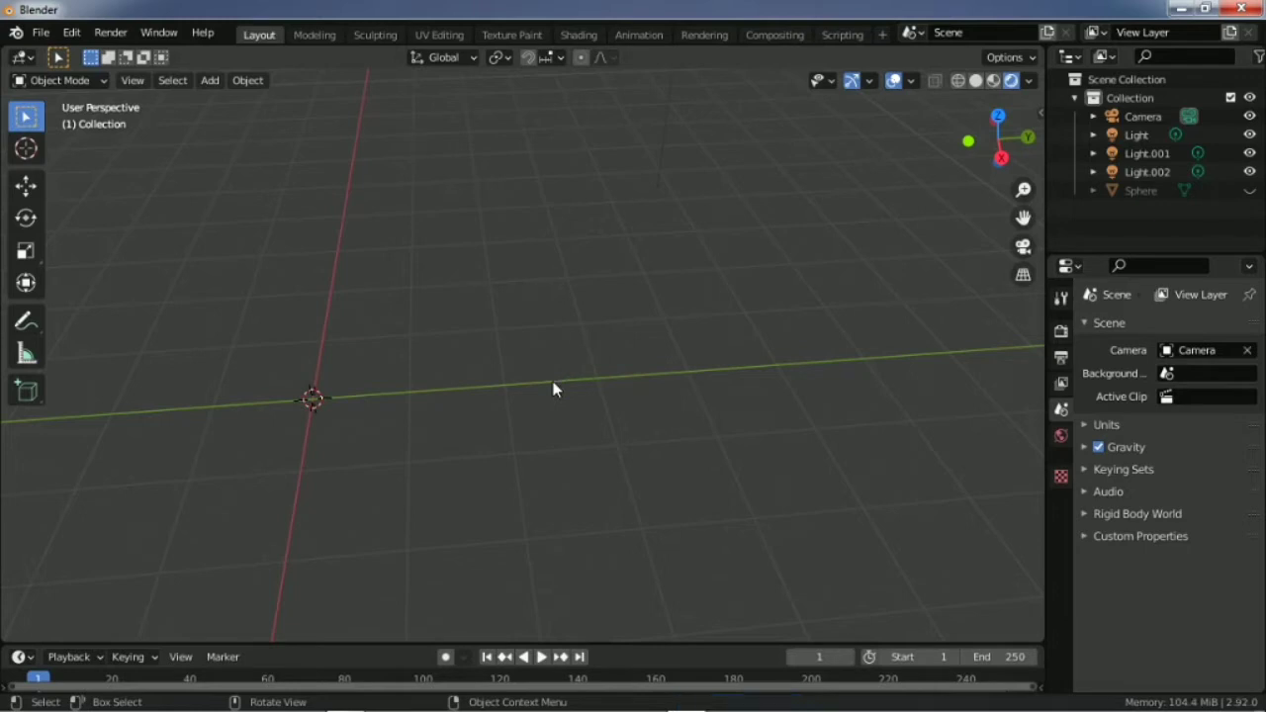
pyautogui.hotkey('shift', 'a')
pyautogui.moveTo(471, 301)
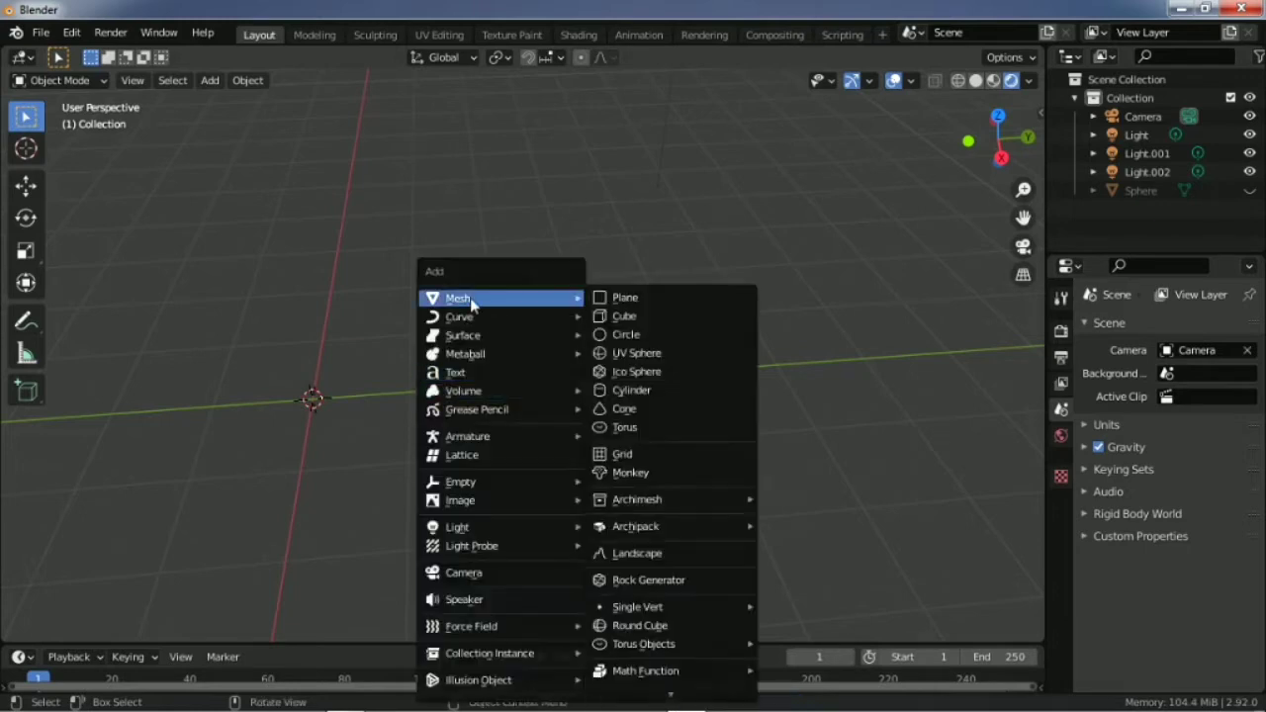
pyautogui.click(630, 303)
# Step: Enlarge the timeline area to a bit less than half the window height and turn it into a Shader Editor
pyautogui.scroll(4, 501, 366)
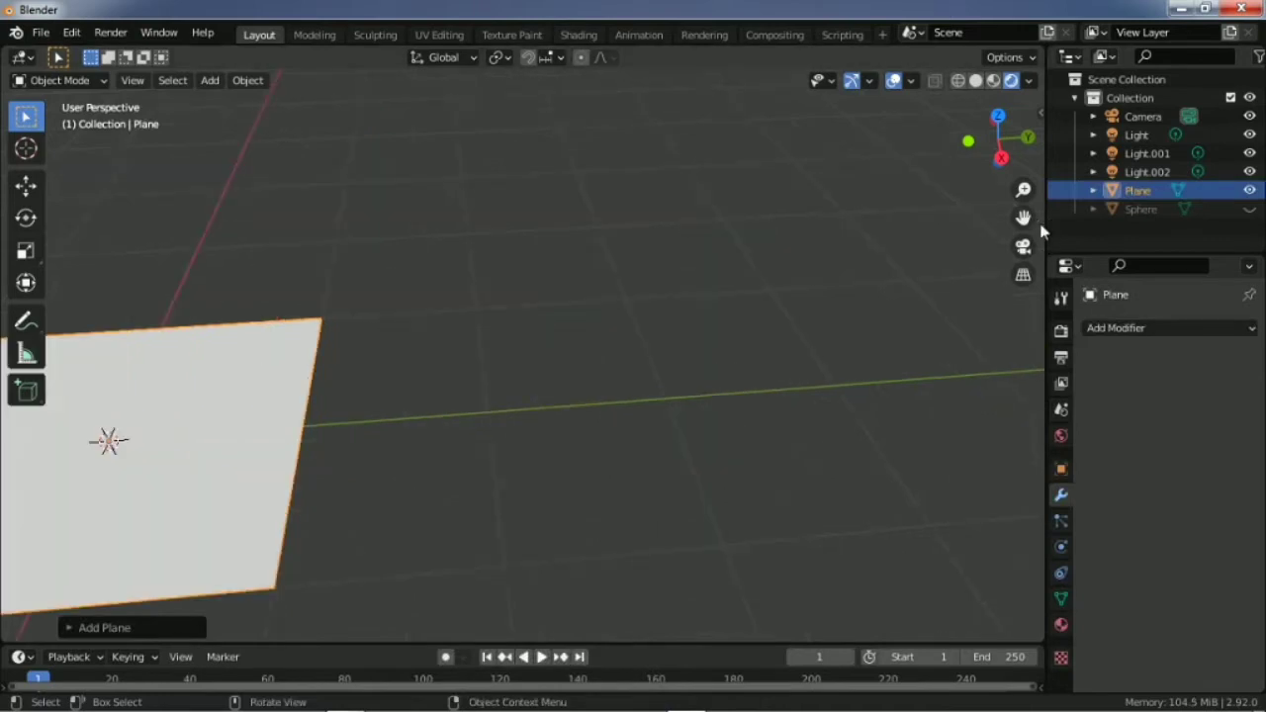
pyautogui.moveTo(1025, 218); pyautogui.dragTo(1237, 225)
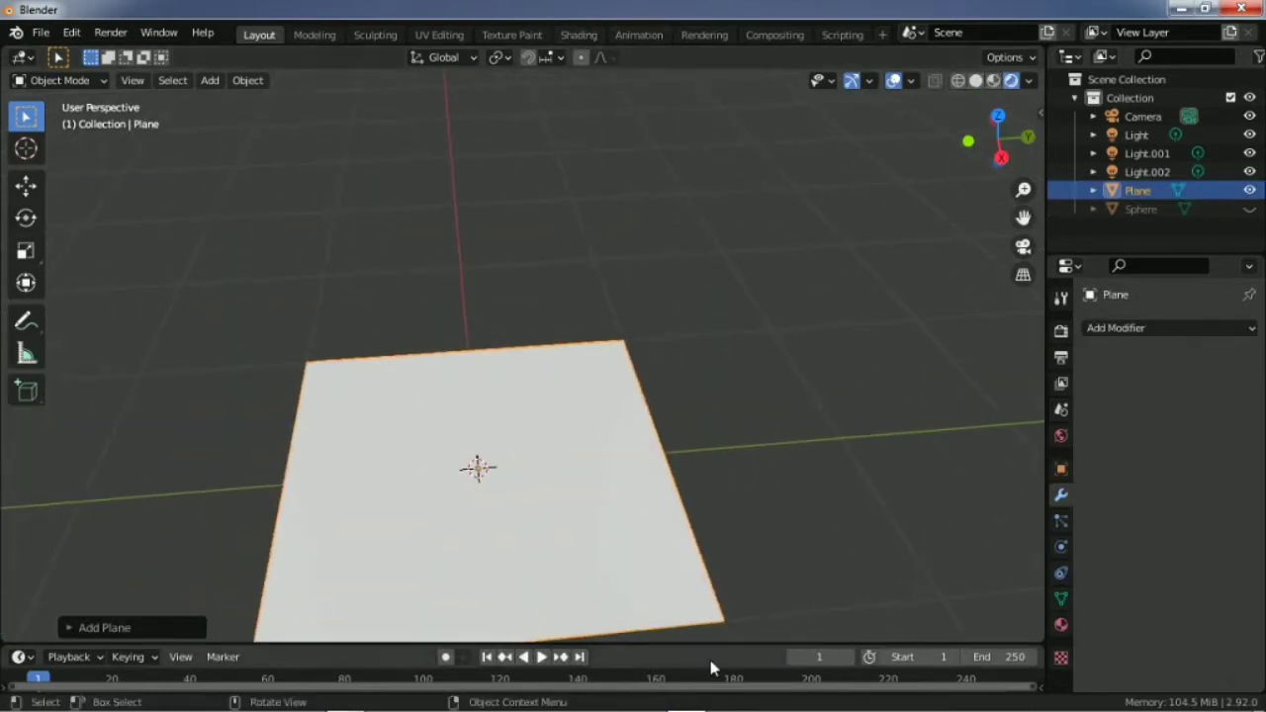
pyautogui.moveTo(698, 643); pyautogui.dragTo(688, 431)
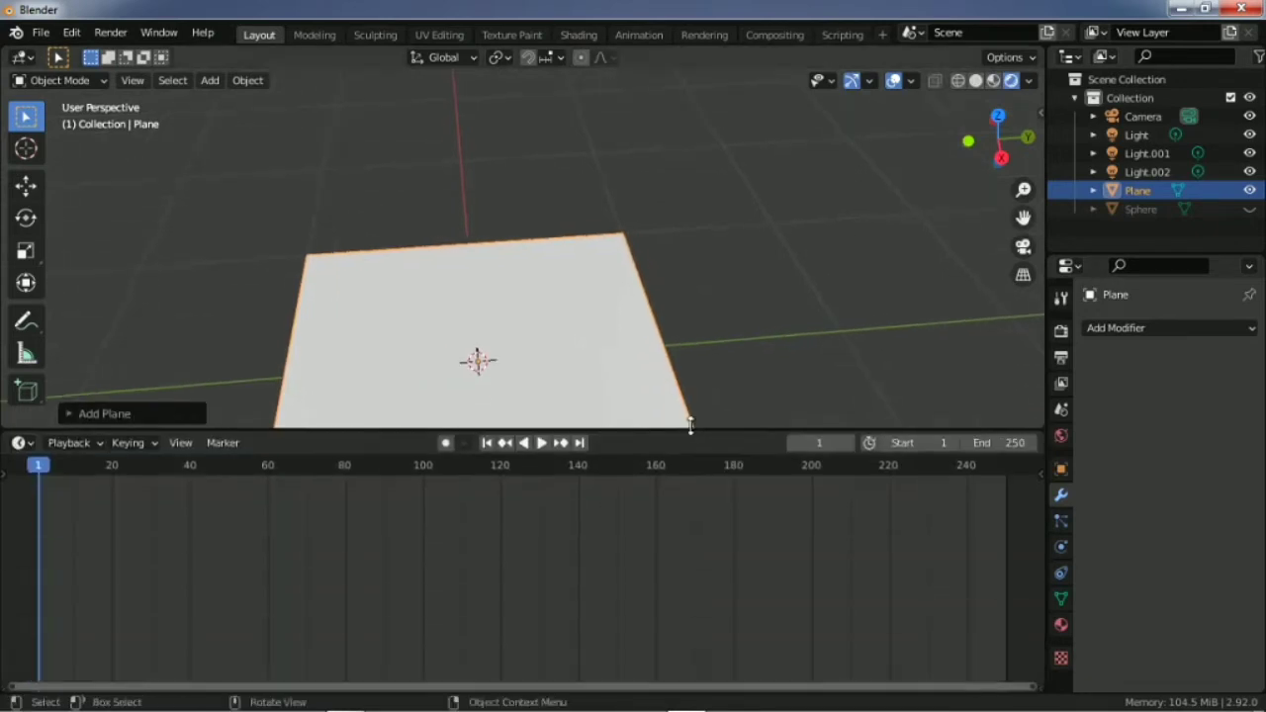
pyautogui.click(21, 443)
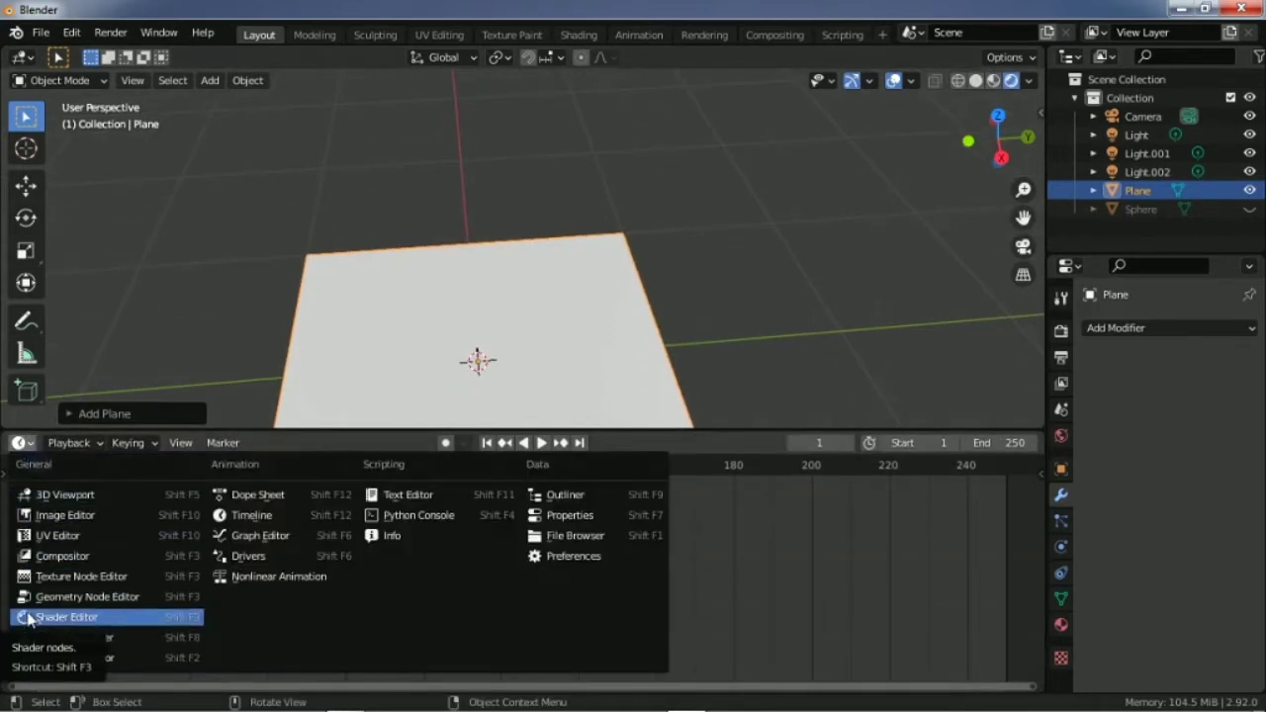
pyautogui.click(61, 616)
# Step: Start the Shortcut VUr on-screen key display and hide the 3D viewport's sidebar
pyautogui.press('n')
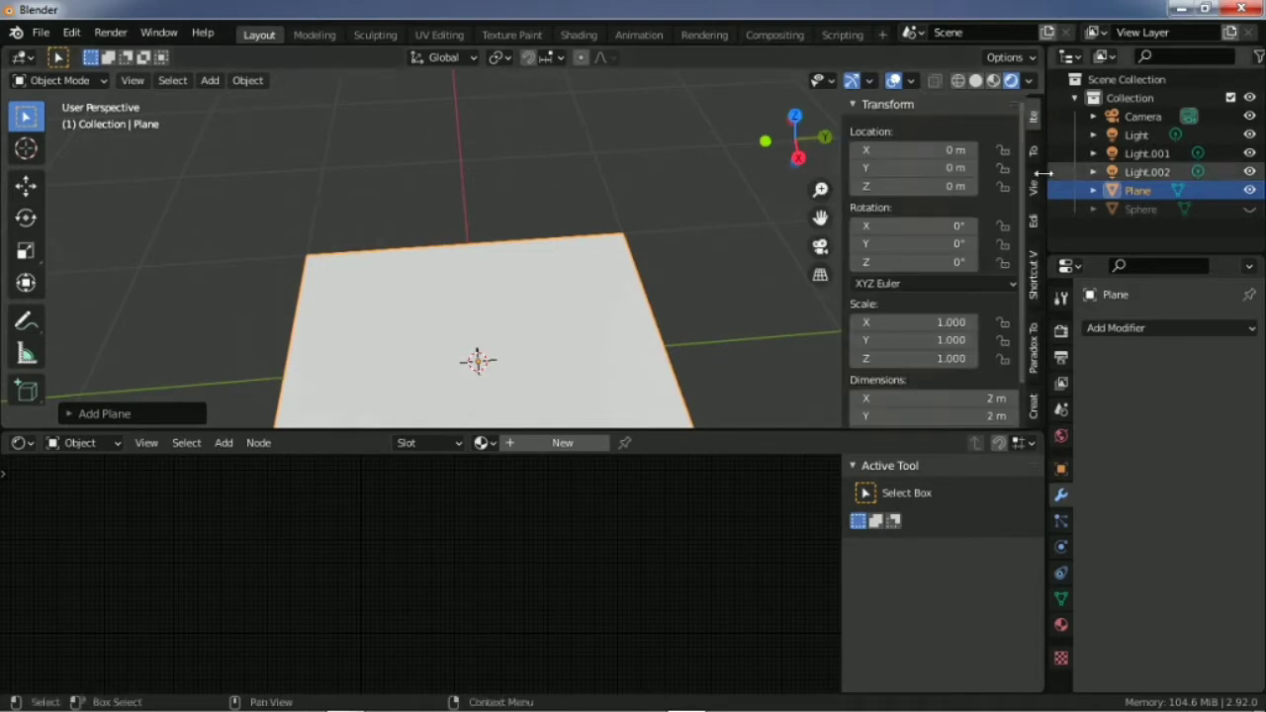
pyautogui.click(1035, 259)
pyautogui.click(962, 131)
pyautogui.press('n')
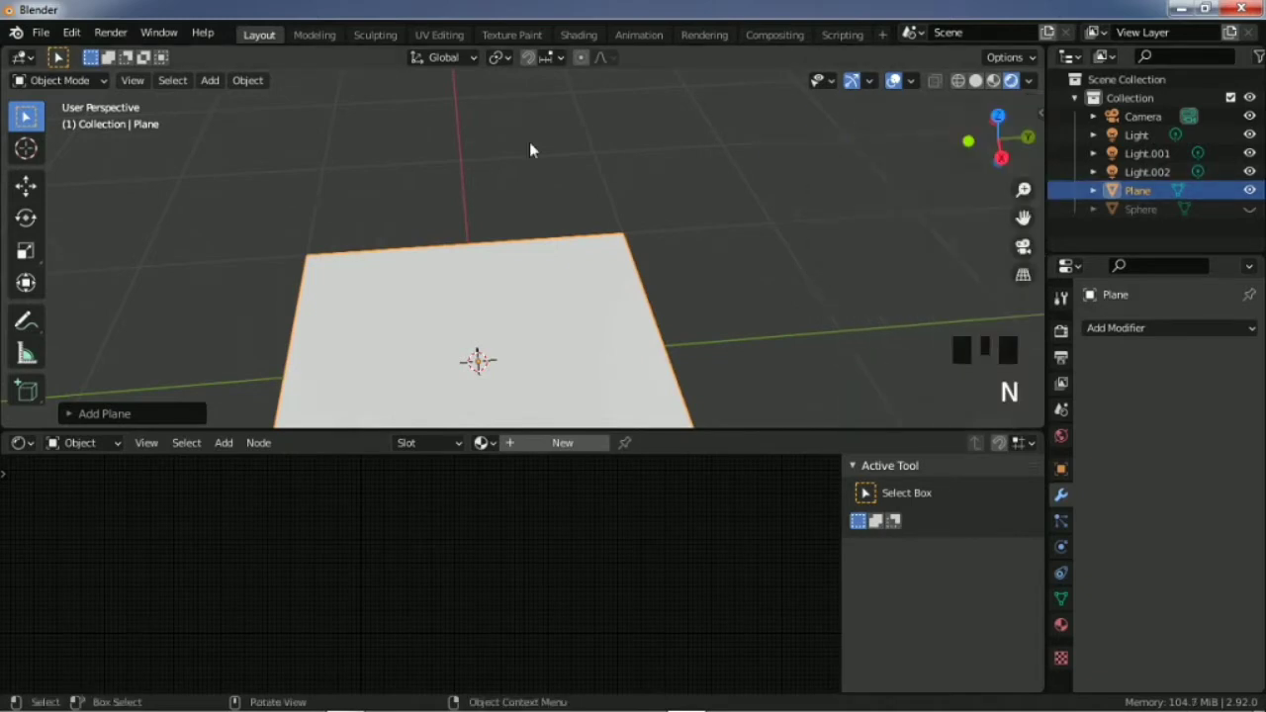
pyautogui.scroll(-10, 619, 527)
pyautogui.scroll(1, 589, 562)
pyautogui.scroll(3, 589, 564)
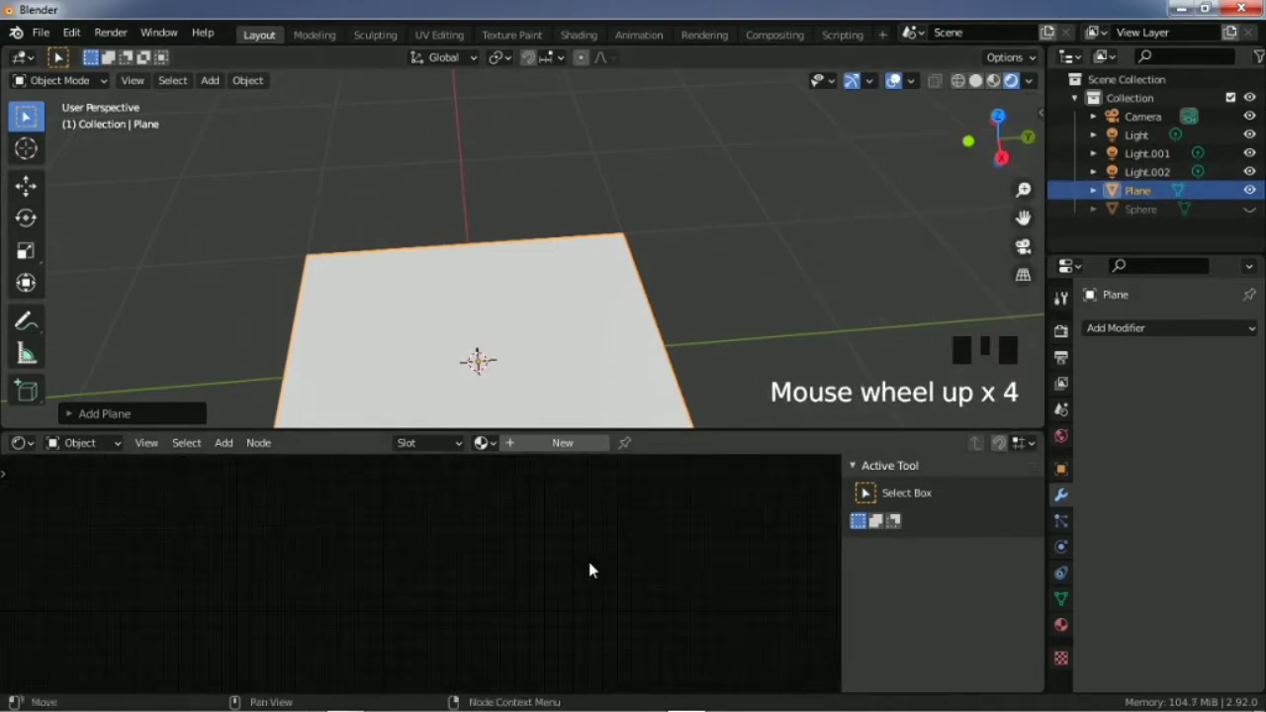
pyautogui.scroll(-3, 571, 564)
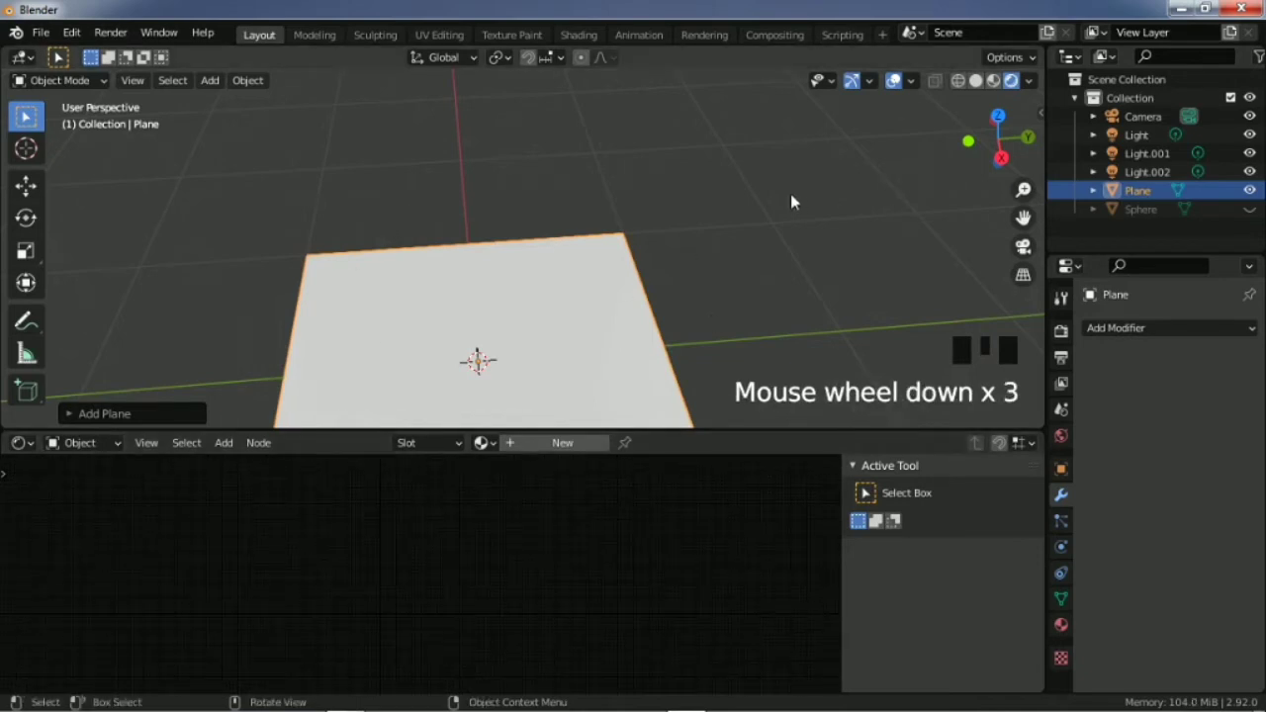
pyautogui.moveTo(790, 202); pyautogui.dragTo(741, 173, button='middle')
pyautogui.scroll(-4, 610, 627)
pyautogui.moveTo(610, 627); pyautogui.dragTo(563, 598, button='middle')
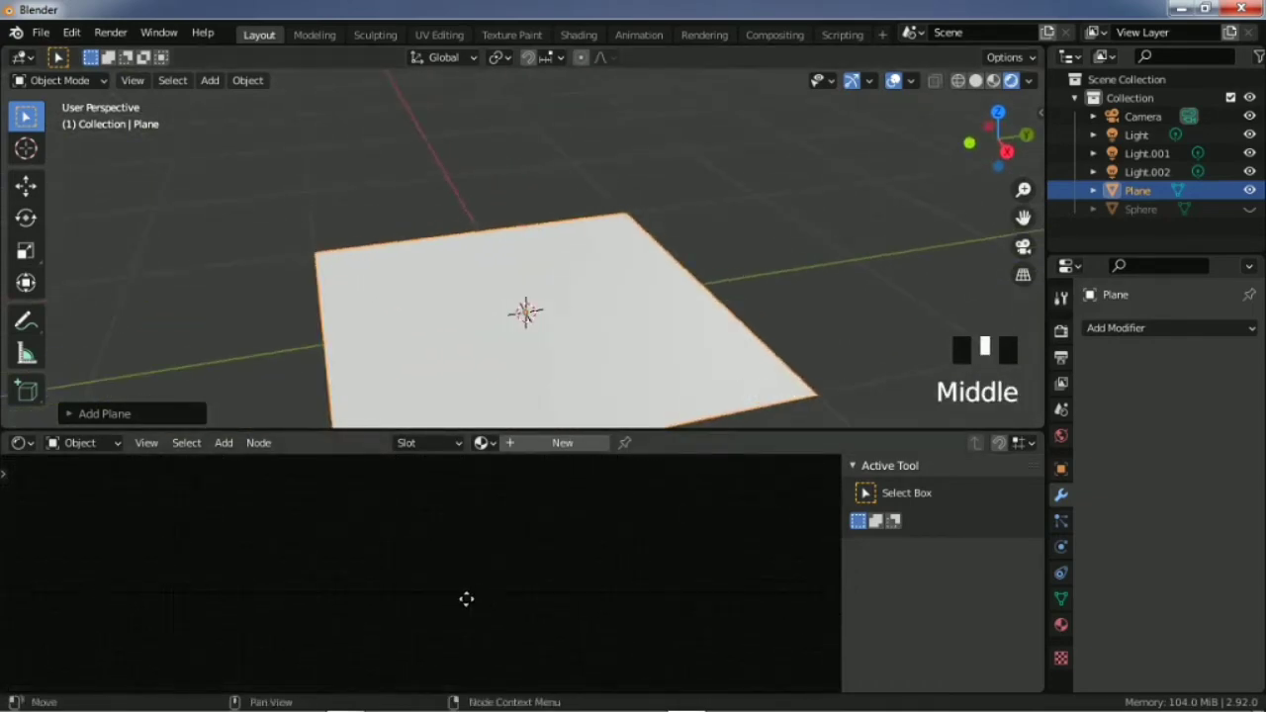
pyautogui.moveTo(466, 599); pyautogui.dragTo(509, 554, button='middle')
pyautogui.scroll(5, 524, 543)
pyautogui.scroll(-7, 522, 549)
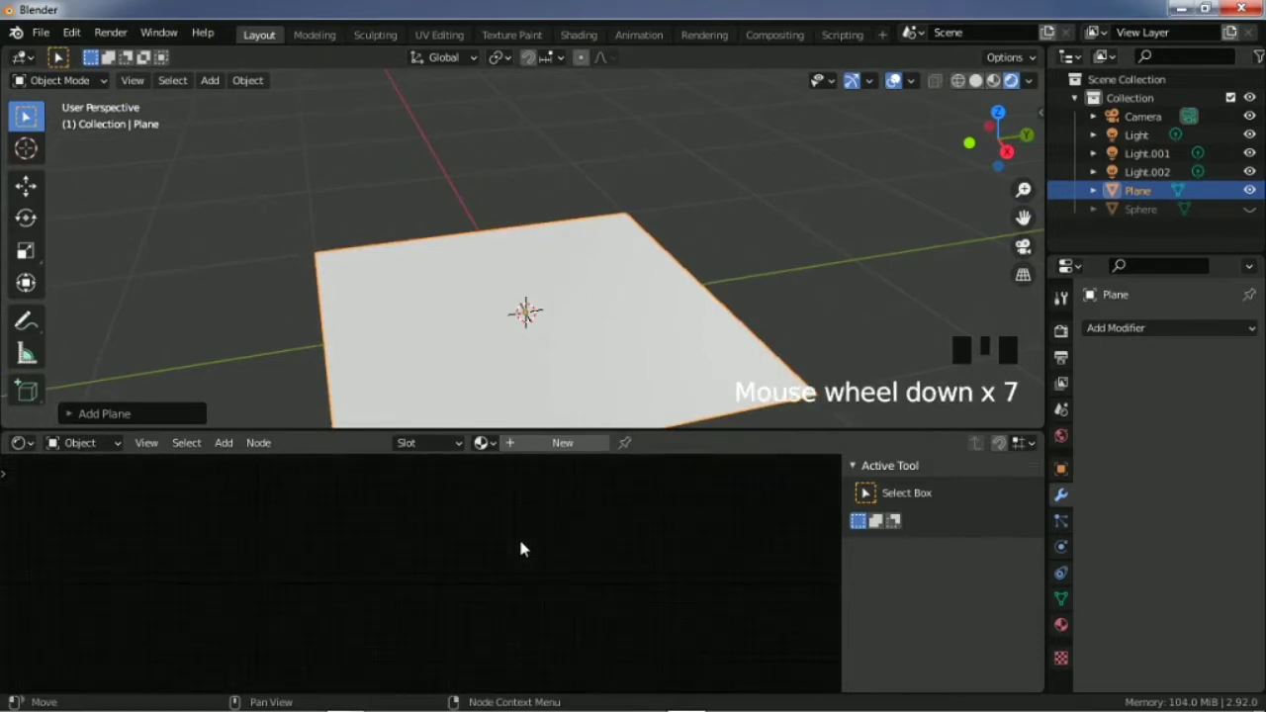
pyautogui.scroll(14, 520, 545)
pyautogui.scroll(-9, 508, 574)
pyautogui.scroll(7, 508, 567)
pyautogui.scroll(-6, 521, 574)
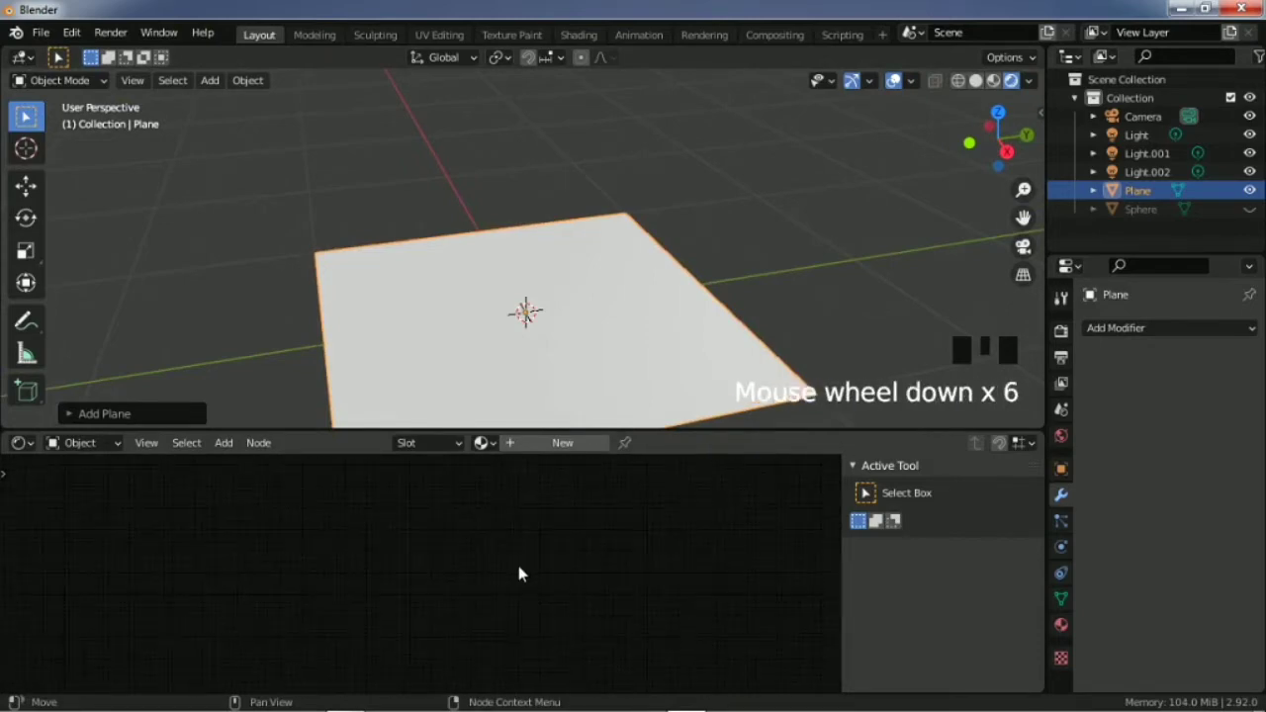
pyautogui.scroll(1, 519, 572)
pyautogui.scroll(-10, 513, 576)
pyautogui.hotkey('shift', 'a')
pyautogui.moveTo(579, 521)
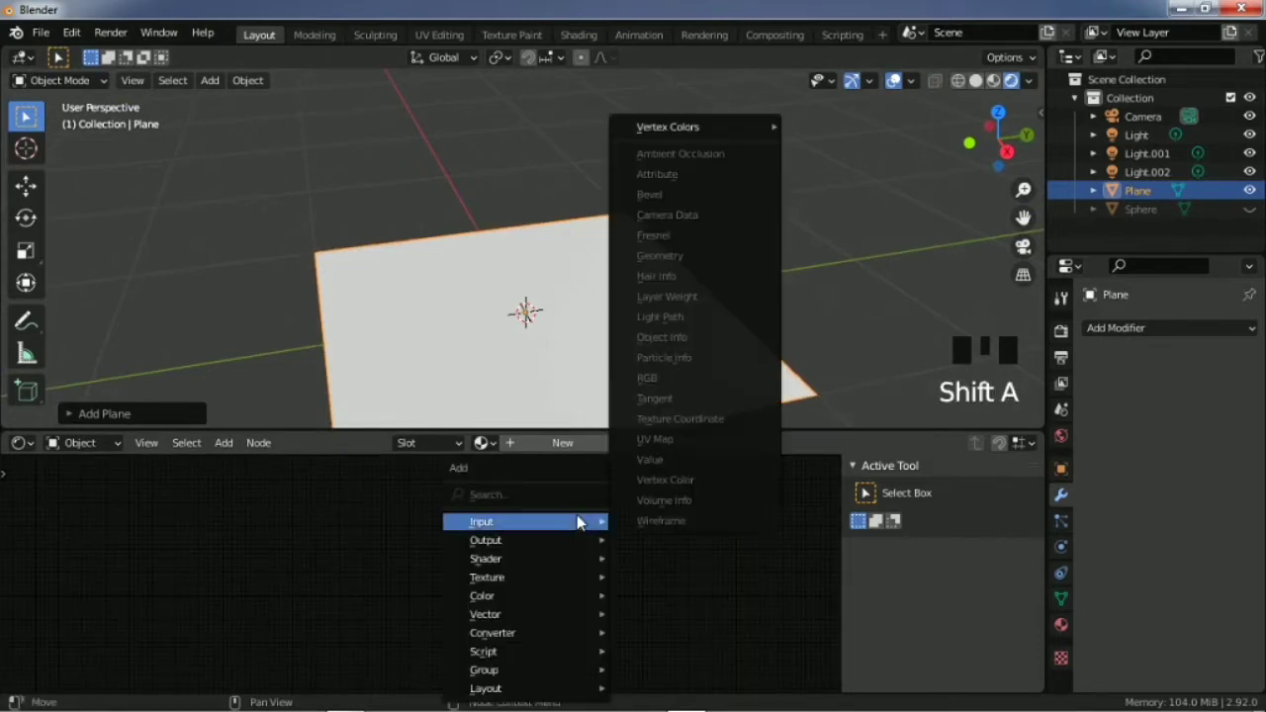
pyautogui.press('Escape')
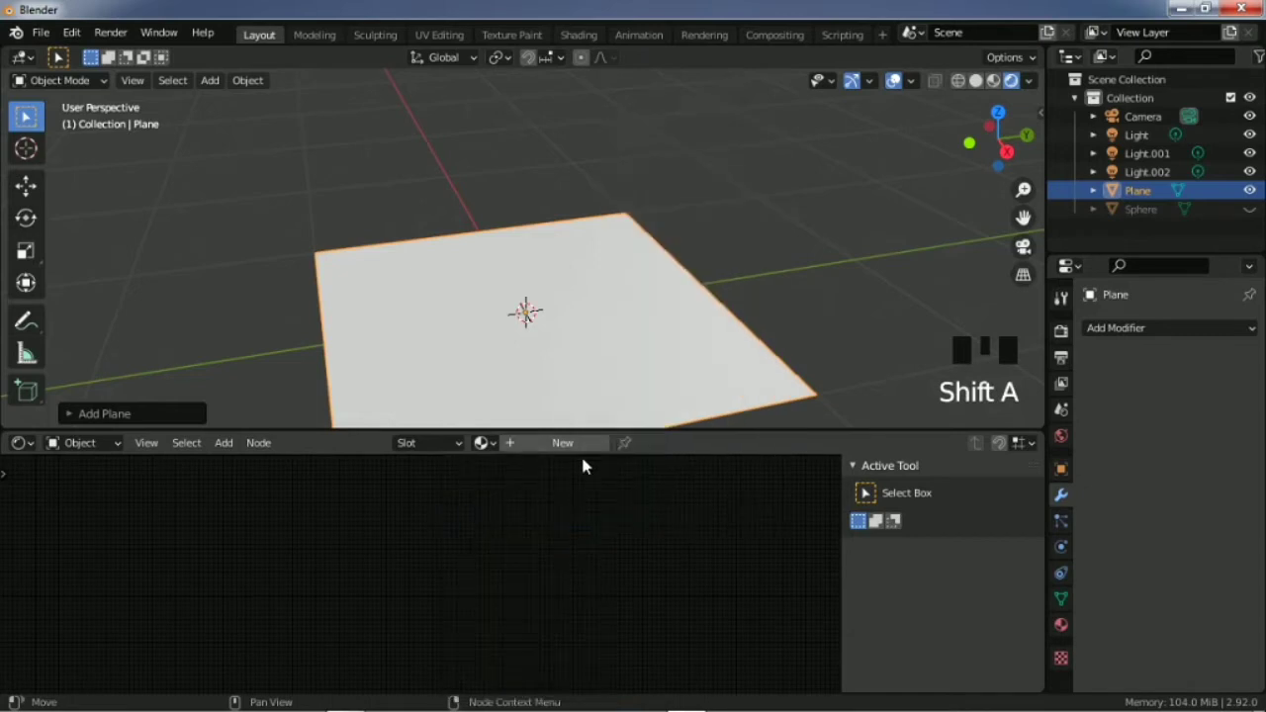
# Step: Create a new material for the plane and frame its Principled BSDF and Material Output nodes
pyautogui.scroll(-3, 627, 340)
pyautogui.click(1023, 216)
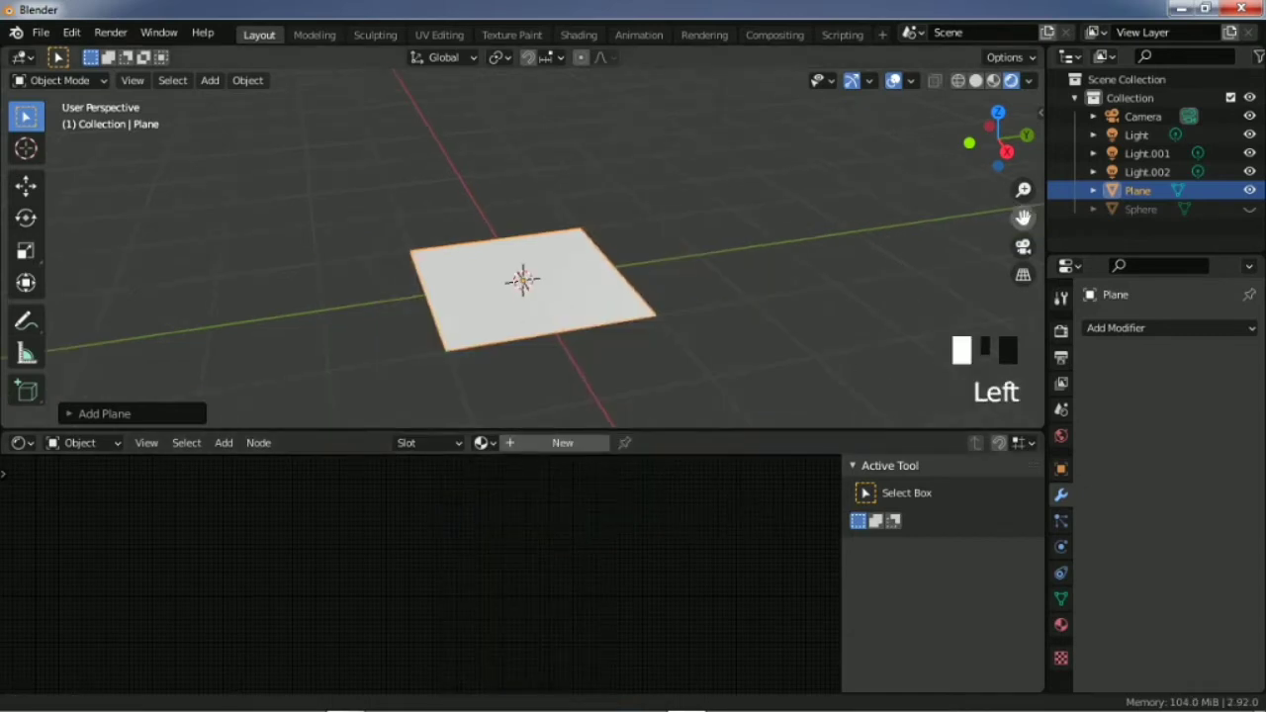
pyautogui.scroll(3, 600, 221)
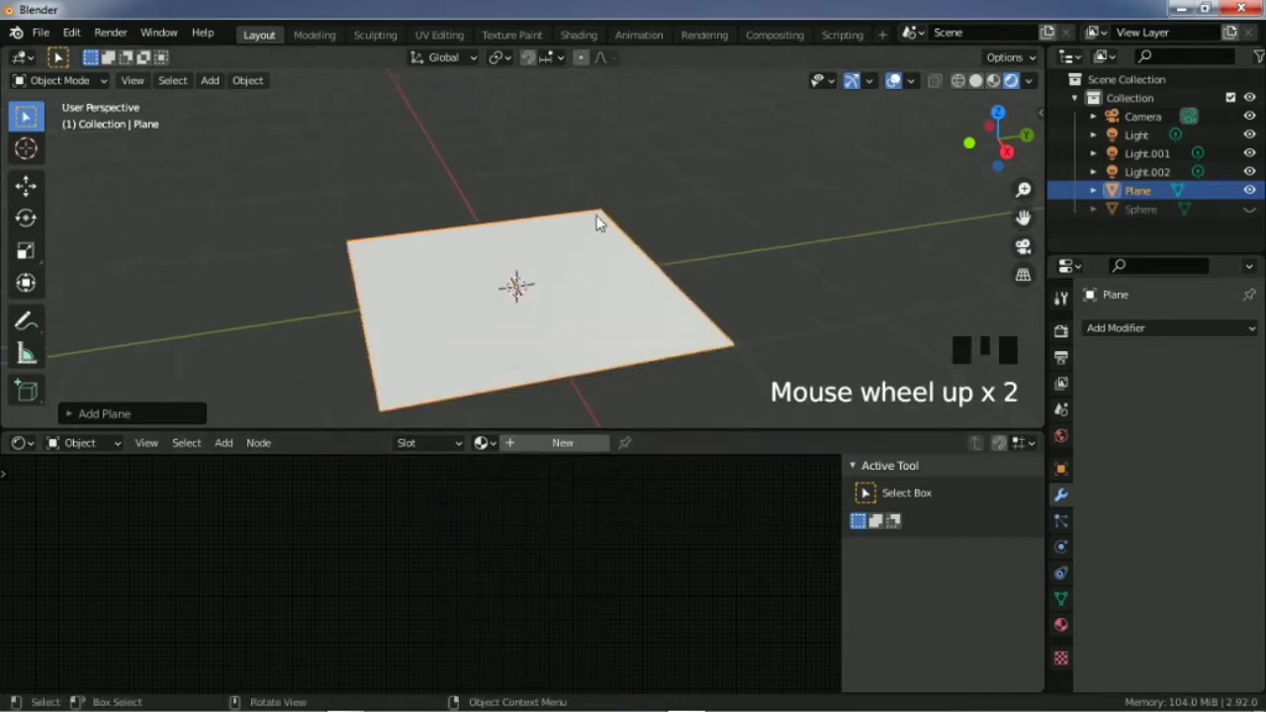
pyautogui.click(550, 445)
pyautogui.scroll(-5, 506, 550)
pyautogui.moveTo(410, 600); pyautogui.dragTo(755, 616, button='middle')
pyautogui.scroll(5, 445, 586)
pyautogui.moveTo(445, 585); pyautogui.dragTo(516, 528, button='middle')
pyautogui.scroll(4, 548, 577)
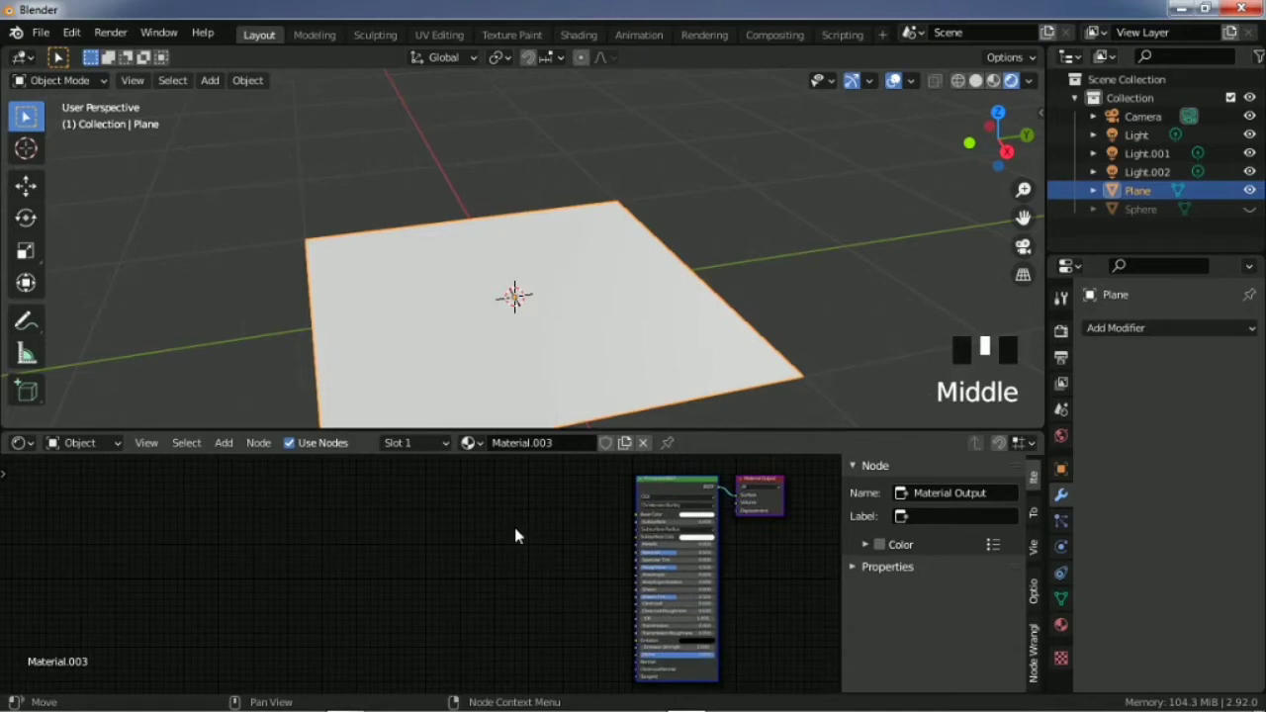
# Step: Deselect the nodes and the plane, and enlarge the Shader Editor by shrinking the 3D viewport's height and the outliner and properties column
pyautogui.moveTo(1022, 216); pyautogui.dragTo(1029, 137)
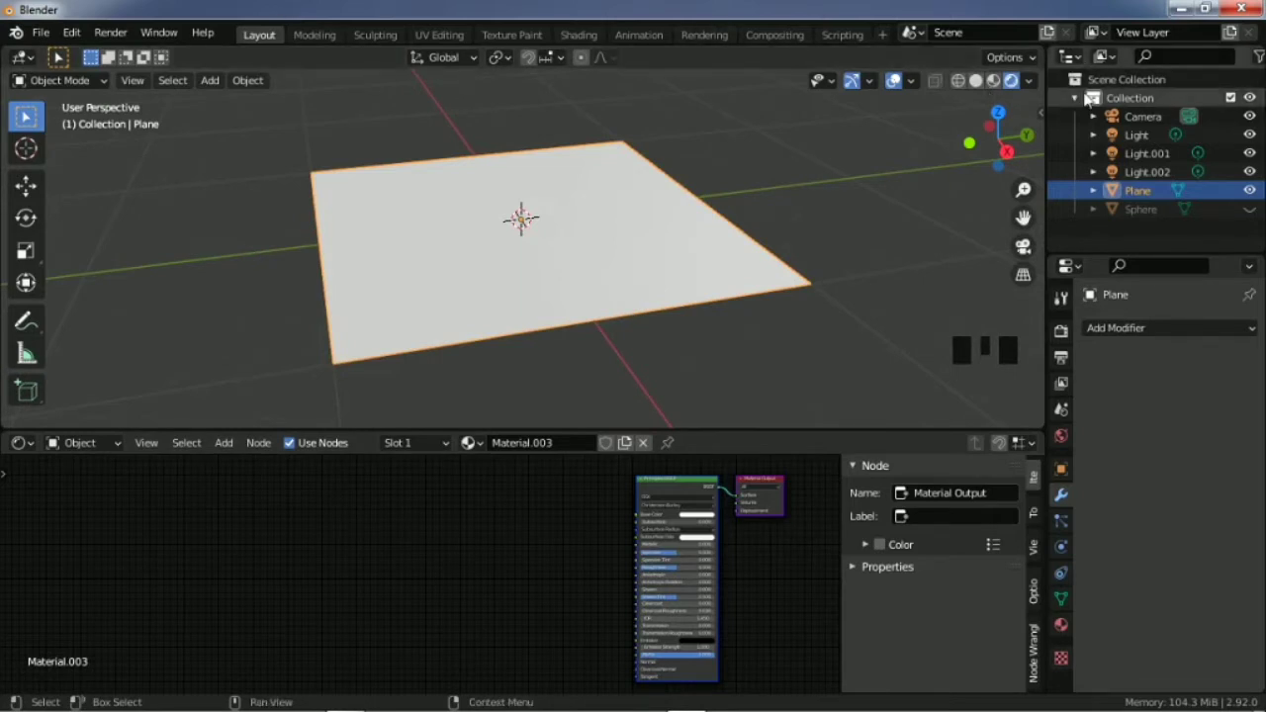
pyautogui.moveTo(1009, 130); pyautogui.dragTo(726, 150)
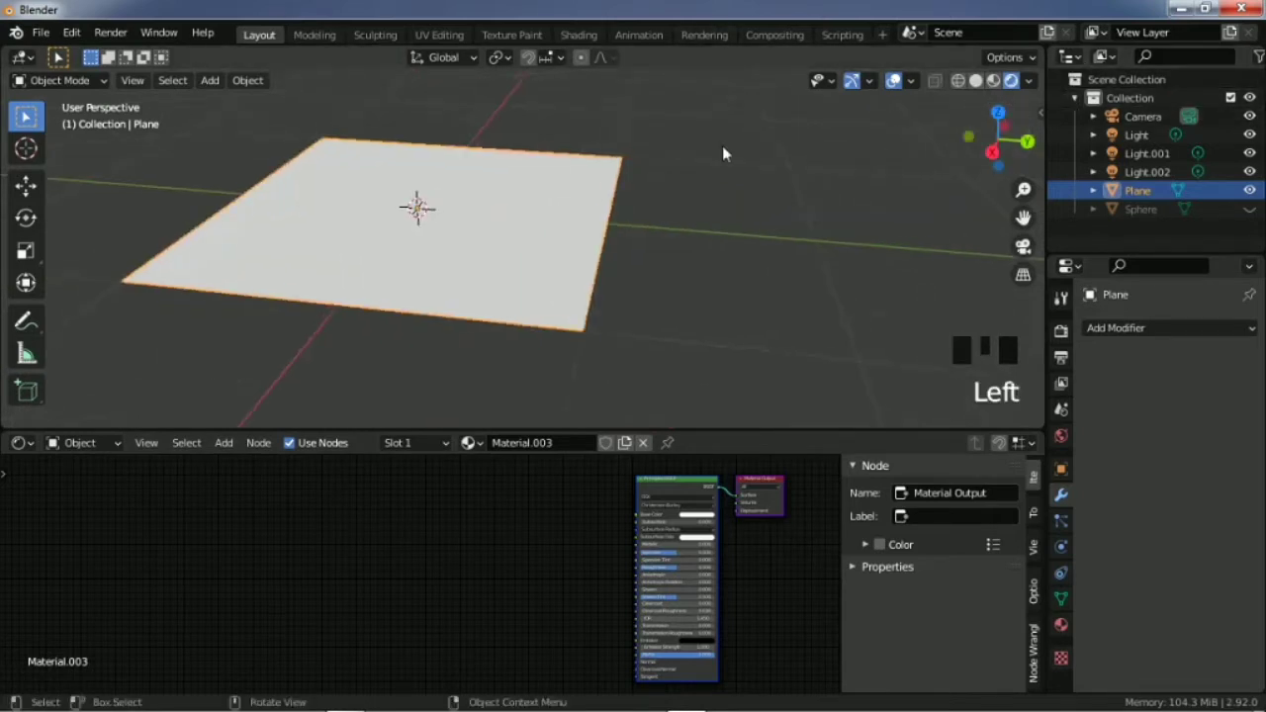
pyautogui.click(485, 557)
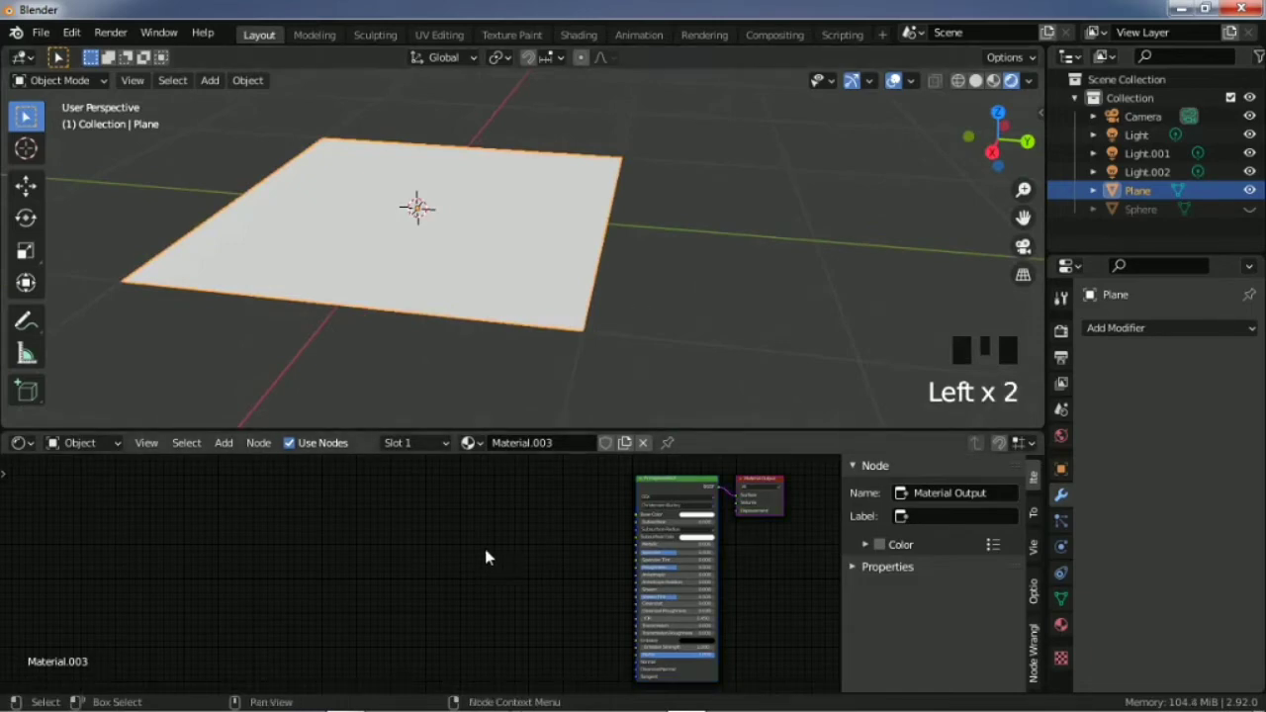
pyautogui.scroll(1, 513, 566)
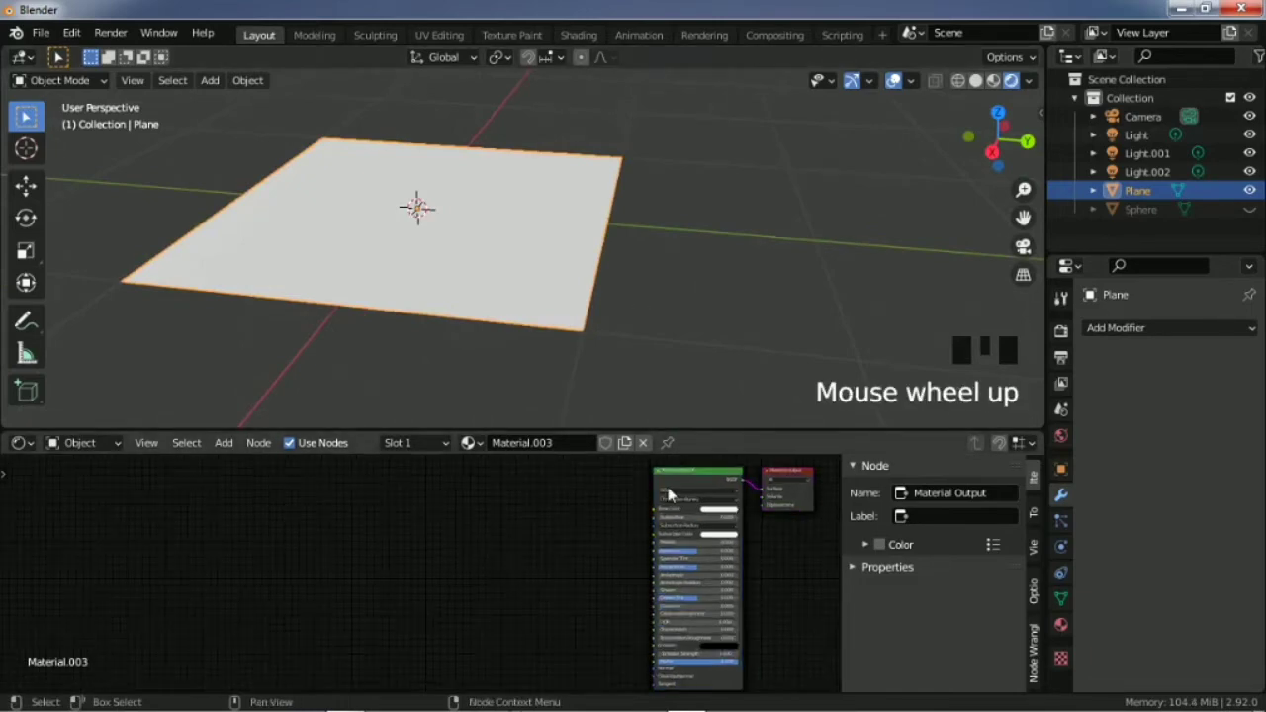
pyautogui.click(725, 433)
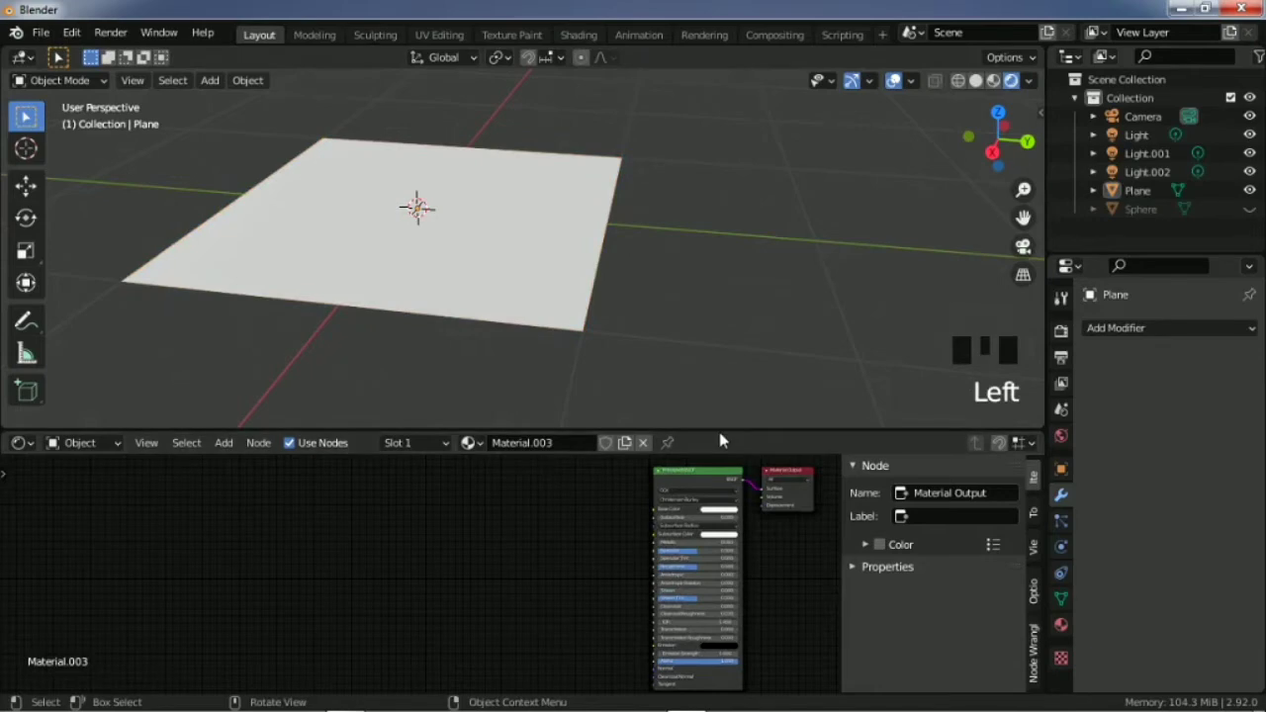
pyautogui.moveTo(722, 433); pyautogui.dragTo(709, 293)
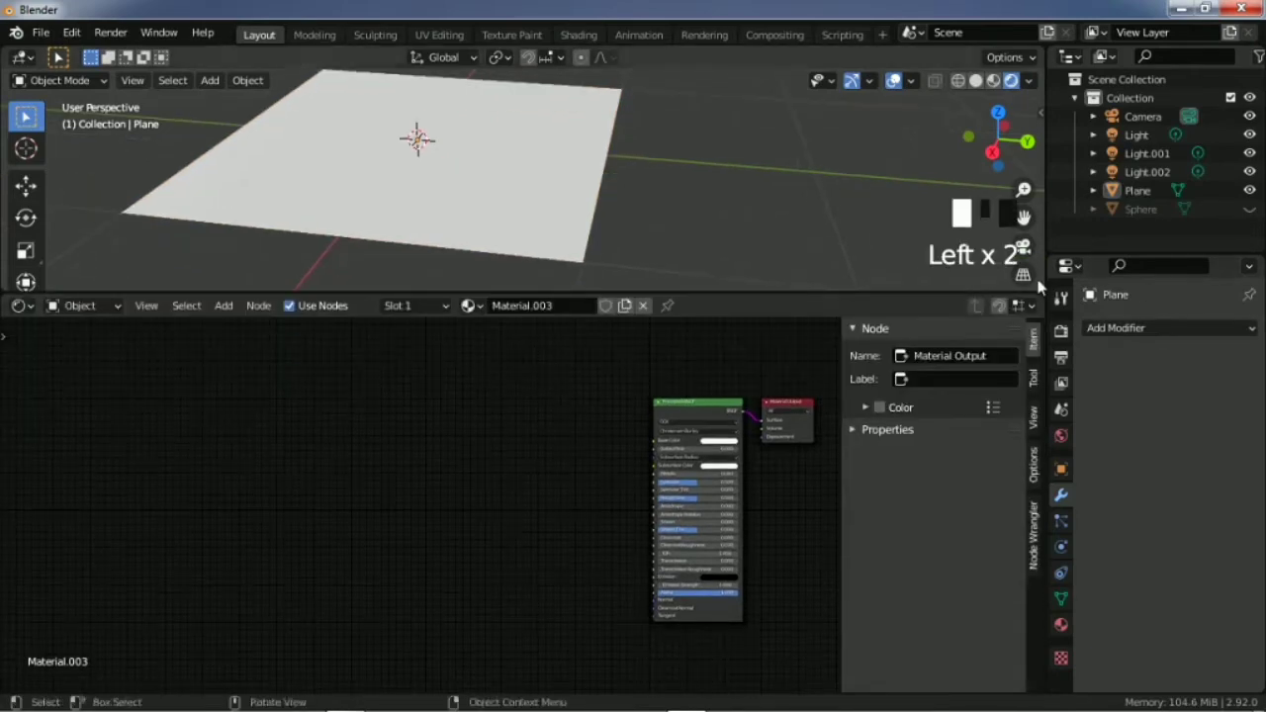
pyautogui.moveTo(1047, 275); pyautogui.dragTo(1199, 267)
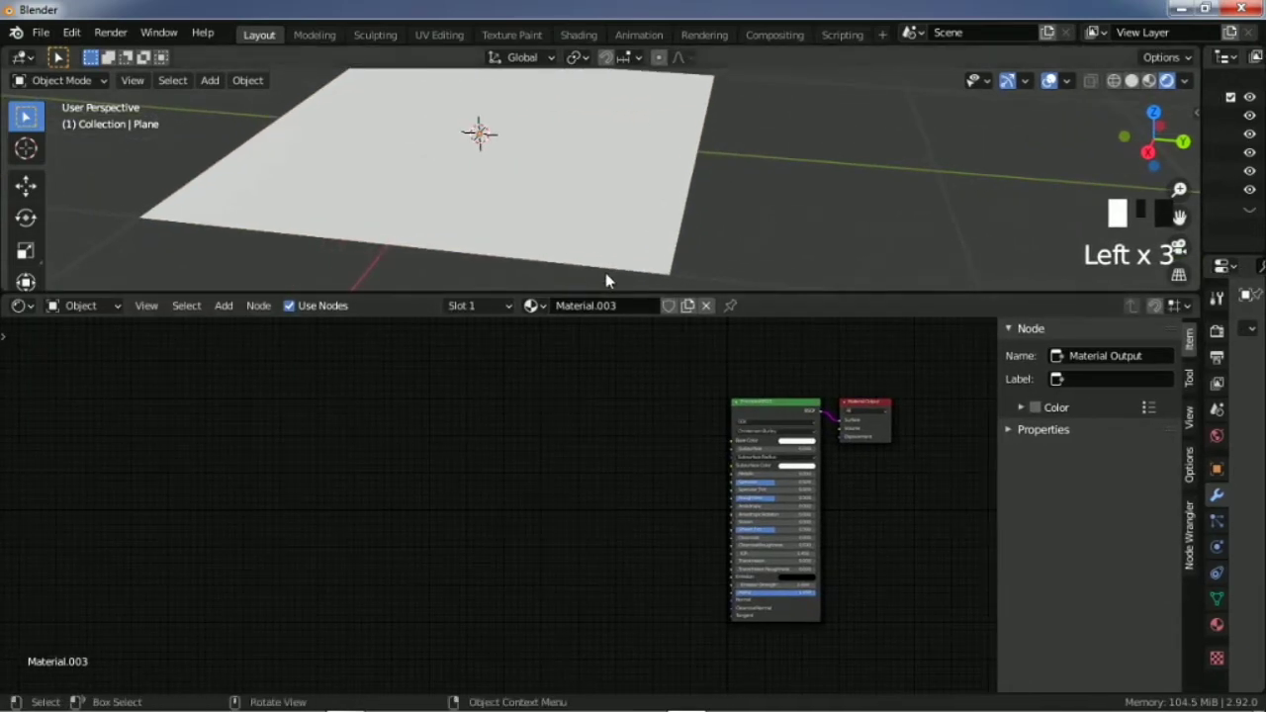
pyautogui.moveTo(763, 290); pyautogui.dragTo(763, 316)
# Step: Hide the Shader Editor's sidebar and bring the material's nodes closer into view
pyautogui.scroll(5, 648, 465)
pyautogui.moveTo(647, 461); pyautogui.dragTo(486, 461, button='middle')
pyautogui.press('n')
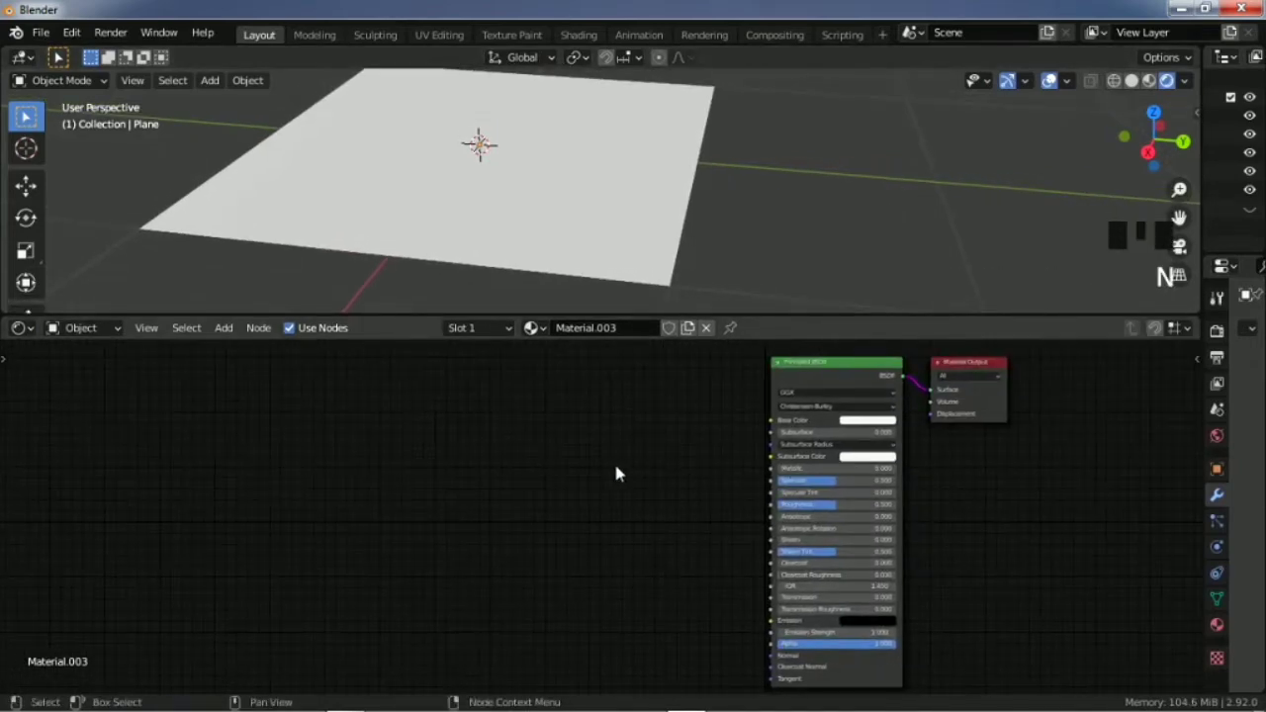
pyautogui.click(615, 474)
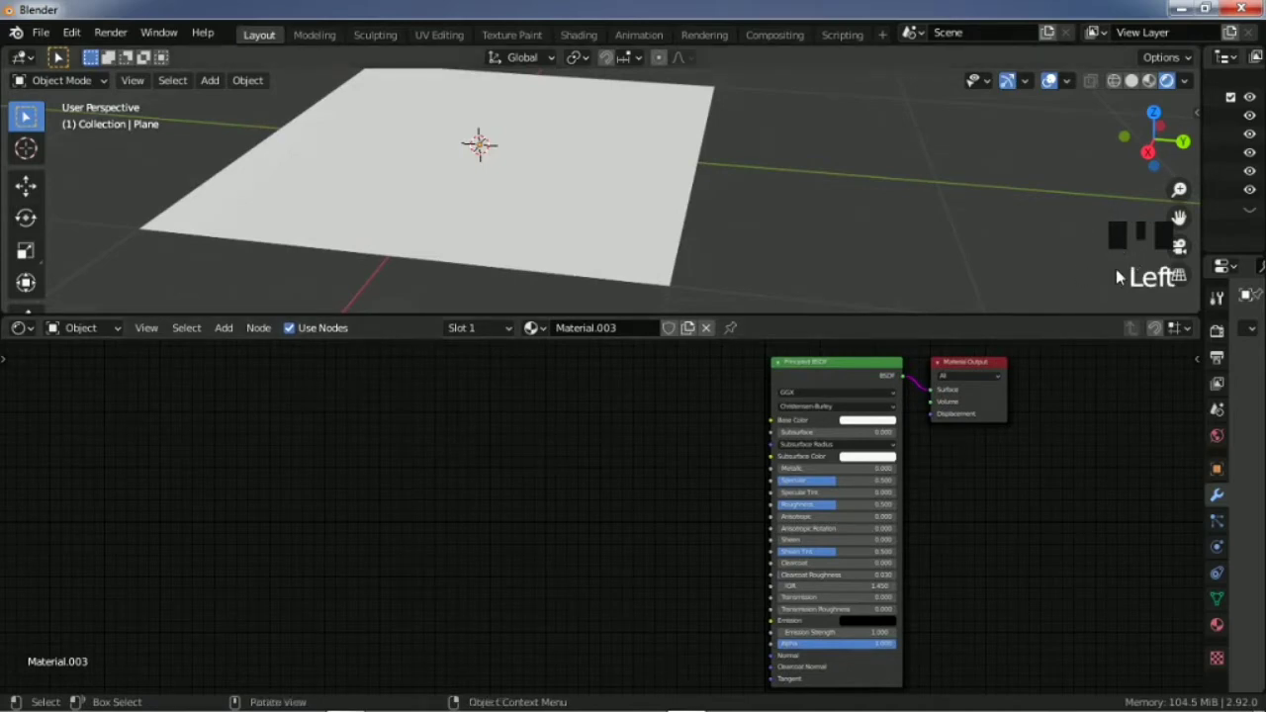
# Step: Offset the Shortcut VUr key display to X 54 and Y -10 and hide the 3D viewport's sidebar again
pyautogui.click(1044, 233)
pyautogui.click(1019, 228)
pyautogui.press('n')
pyautogui.scroll(-1, 1088, 198)
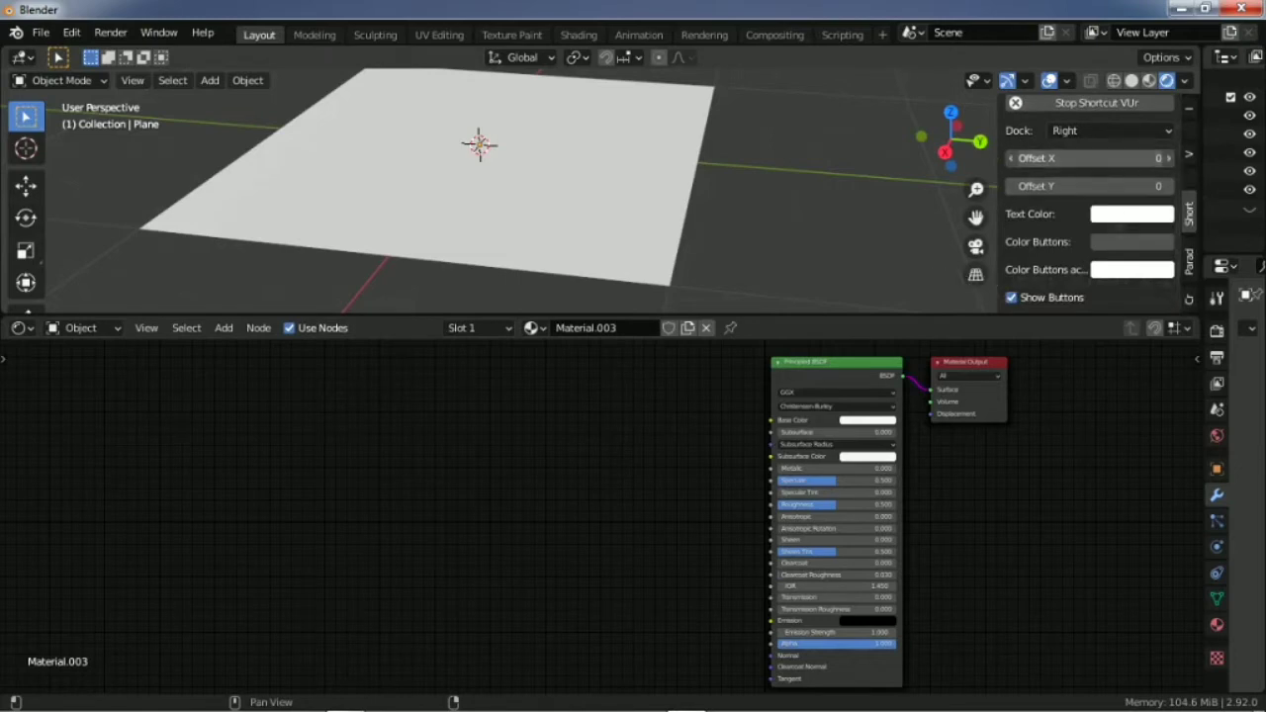
pyautogui.moveTo(1096, 161); pyautogui.dragTo(1001, 184)
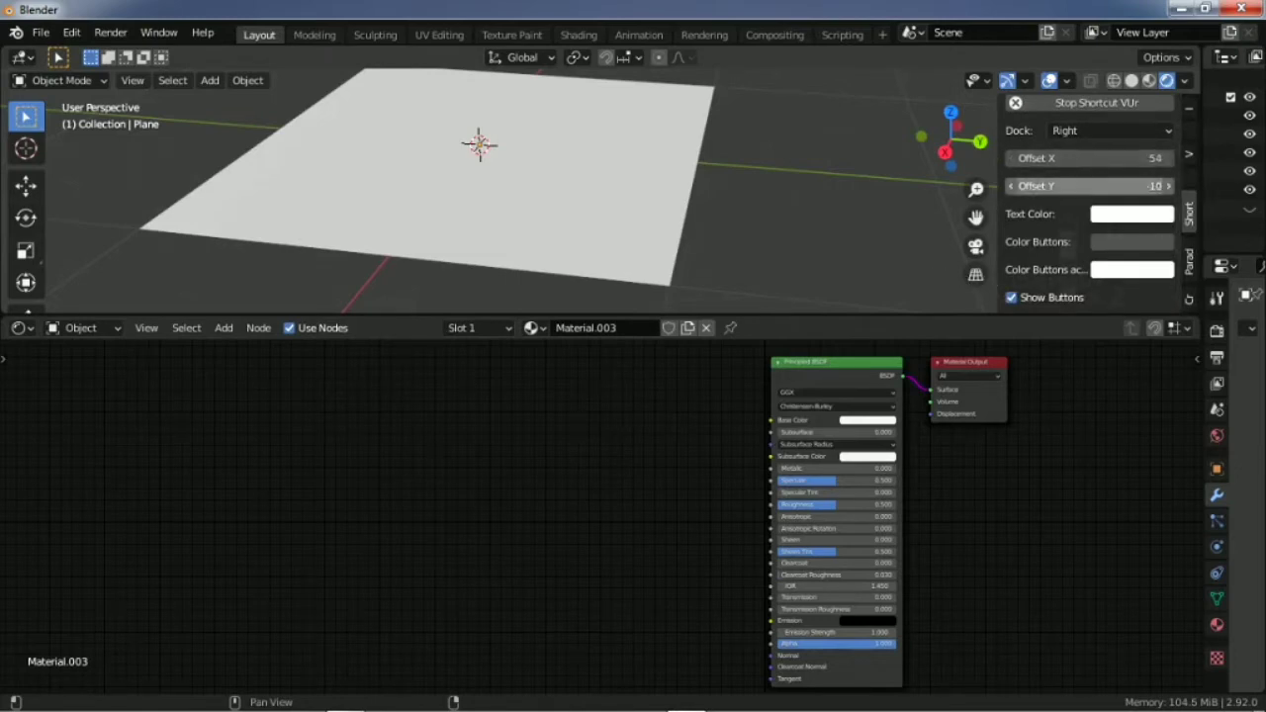
pyautogui.press('n')
pyautogui.click(1102, 473)
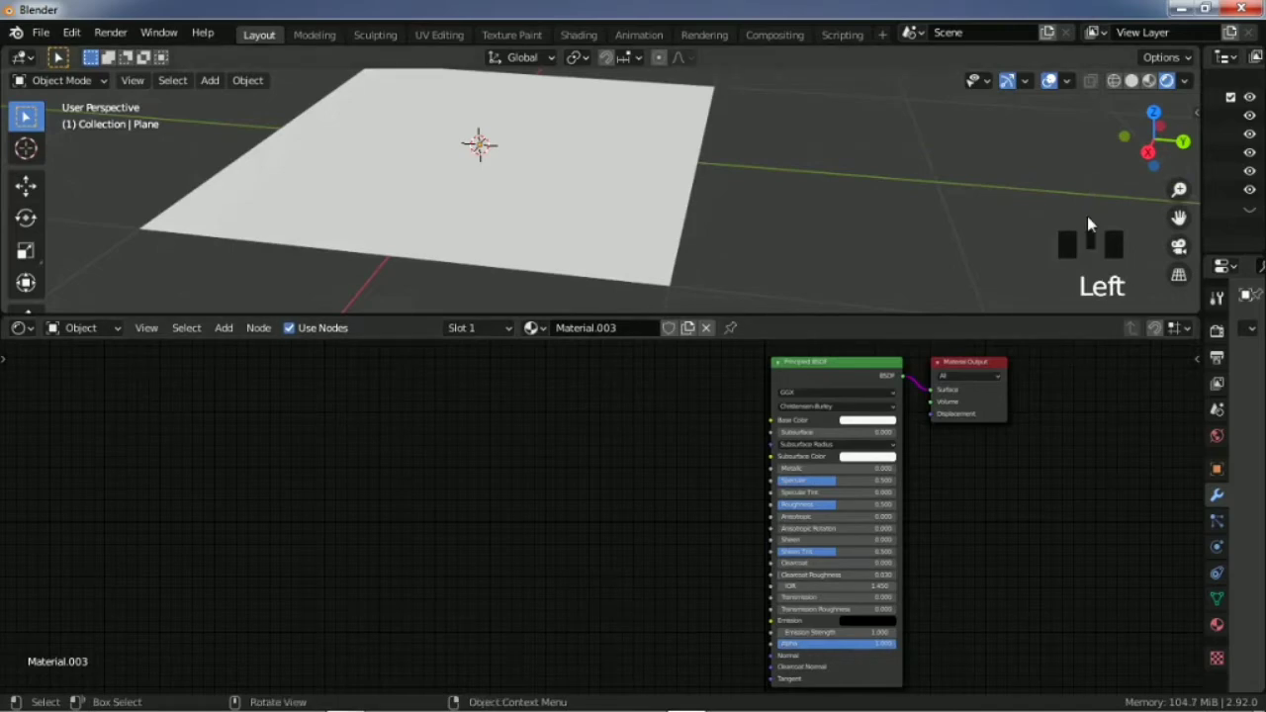
pyautogui.click(1058, 402)
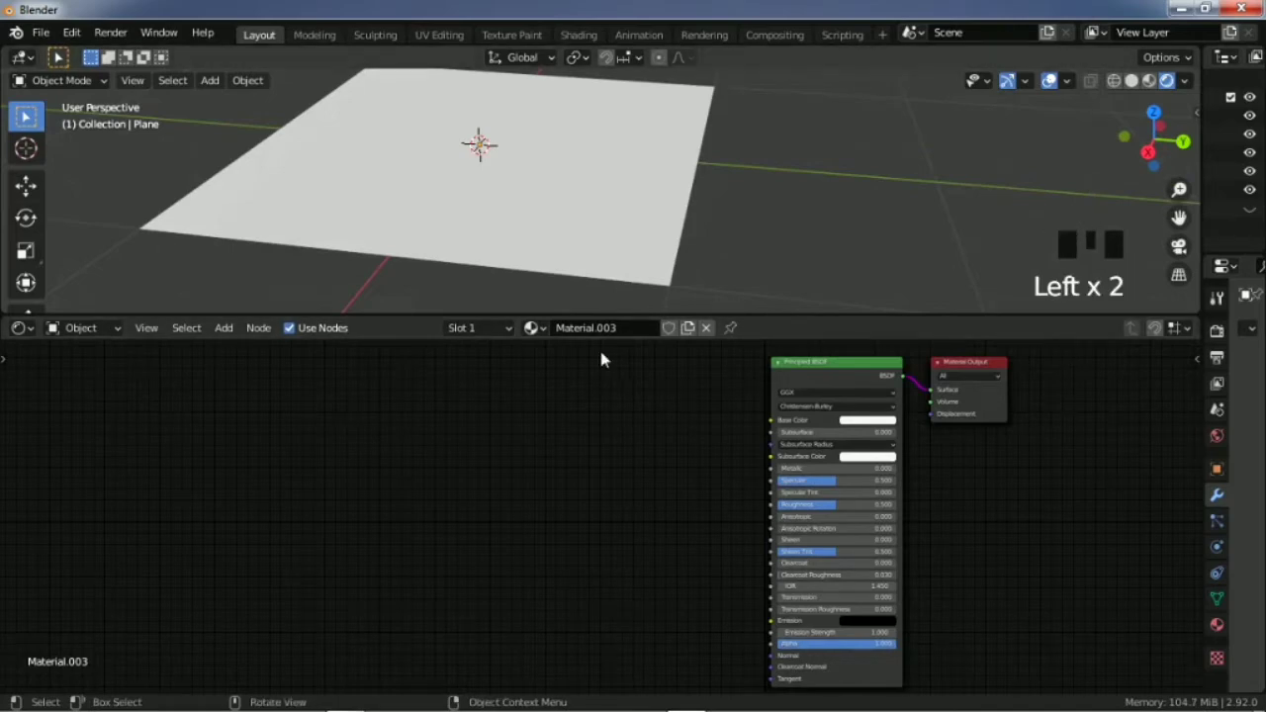
# Step: Zoom out on the plane and start adding Multiple Images texture nodes to the material in the Shader Editor
pyautogui.moveTo(597, 424); pyautogui.dragTo(610, 419, button='middle')
pyautogui.scroll(2, 593, 438)
pyautogui.click(580, 441)
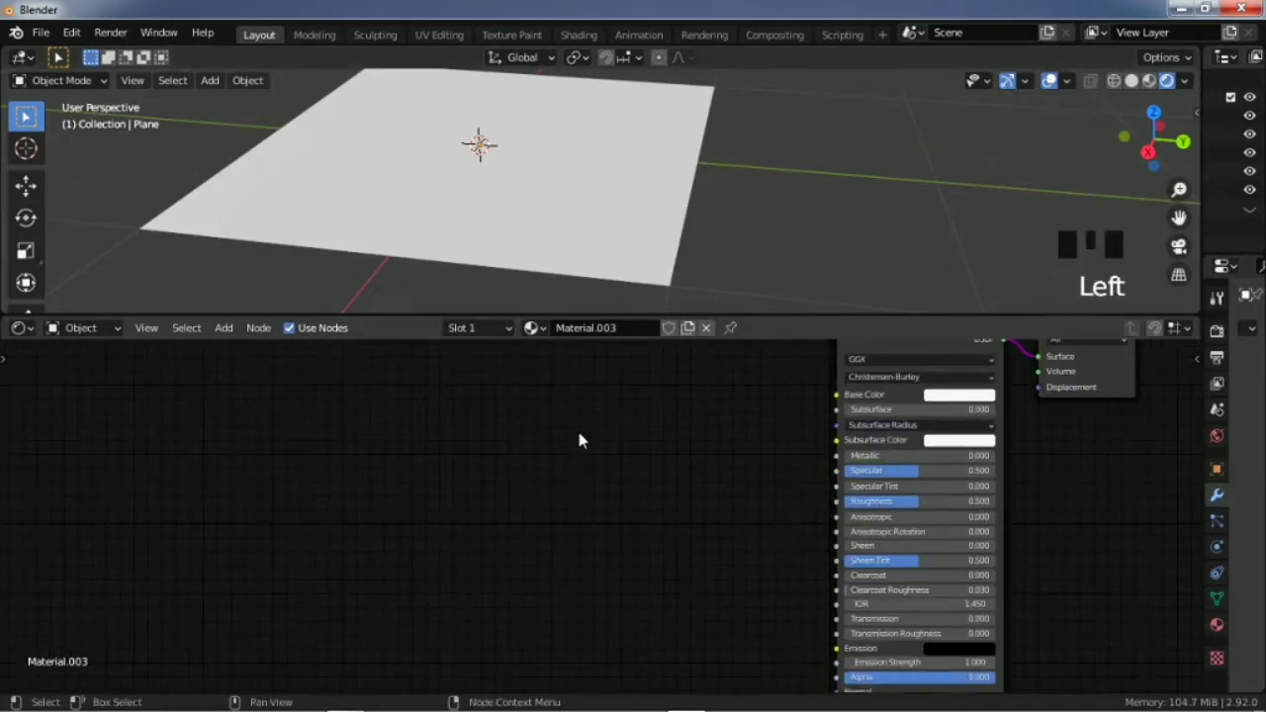
pyautogui.hotkey('shift', 'a')
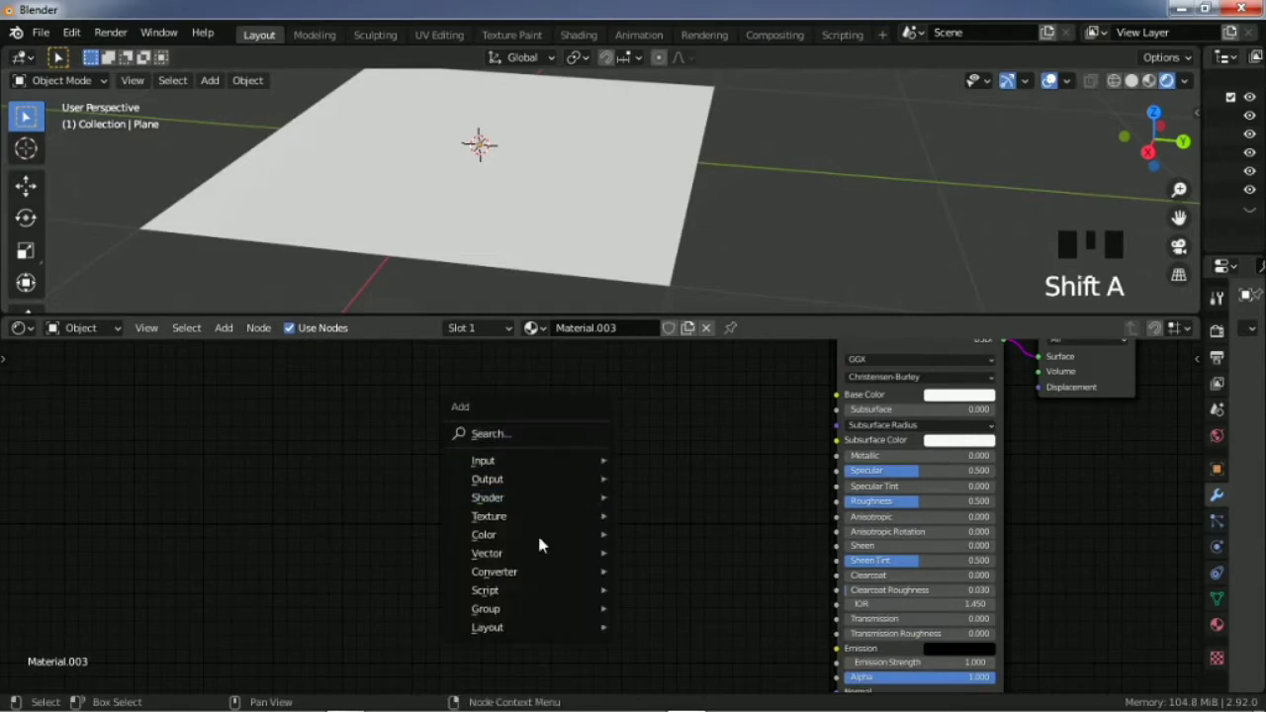
pyautogui.scroll(-5, 800, 156)
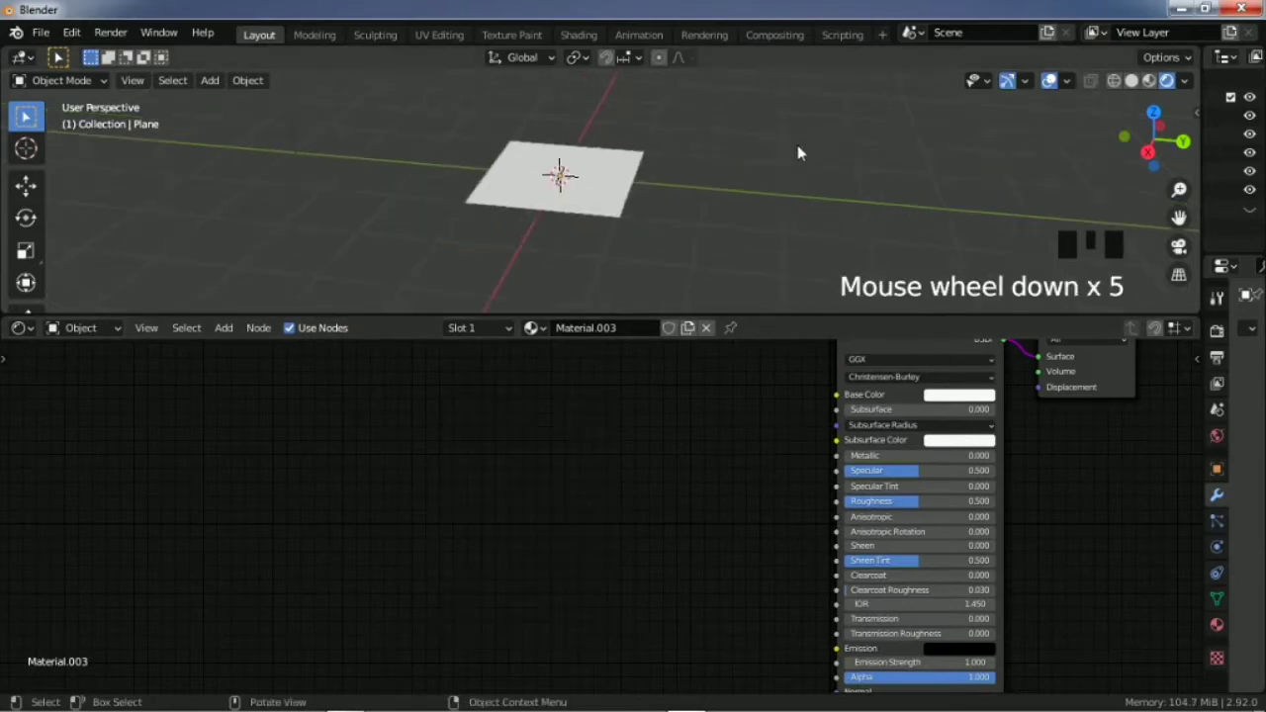
pyautogui.hotkey('shift', 'a')
pyautogui.scroll(4, 592, 446)
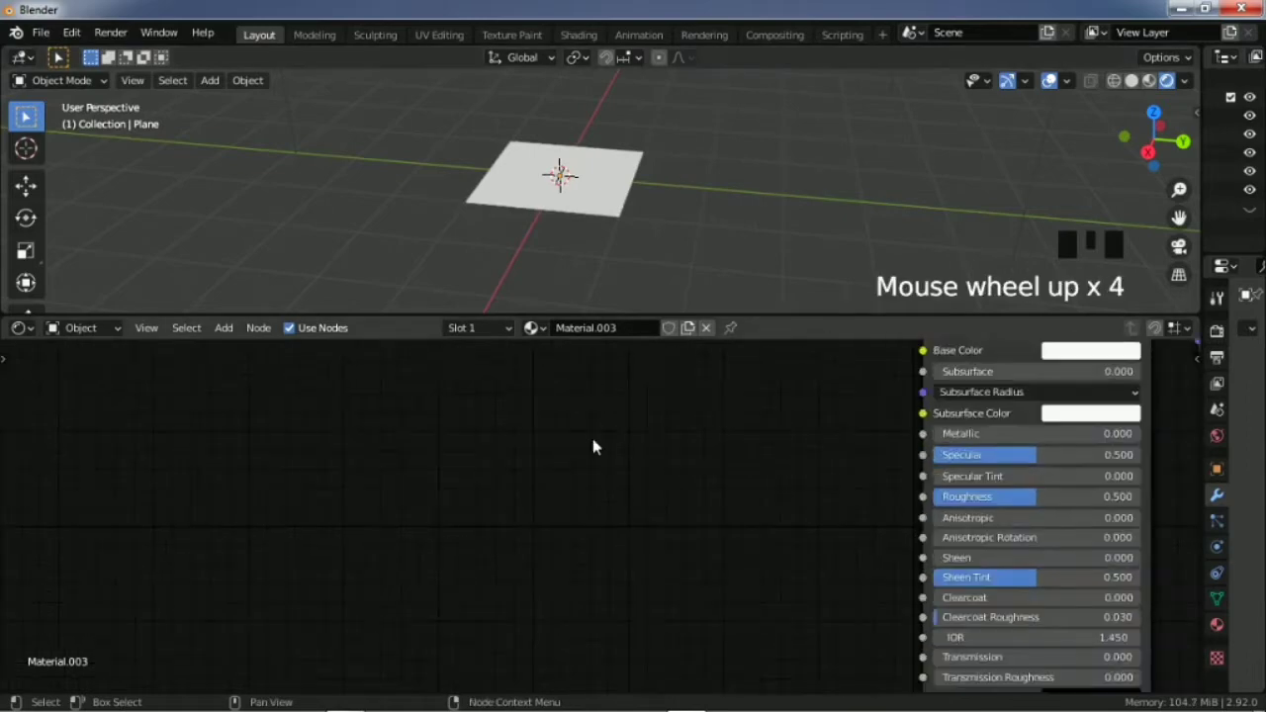
pyautogui.hotkey('shift', 'a')
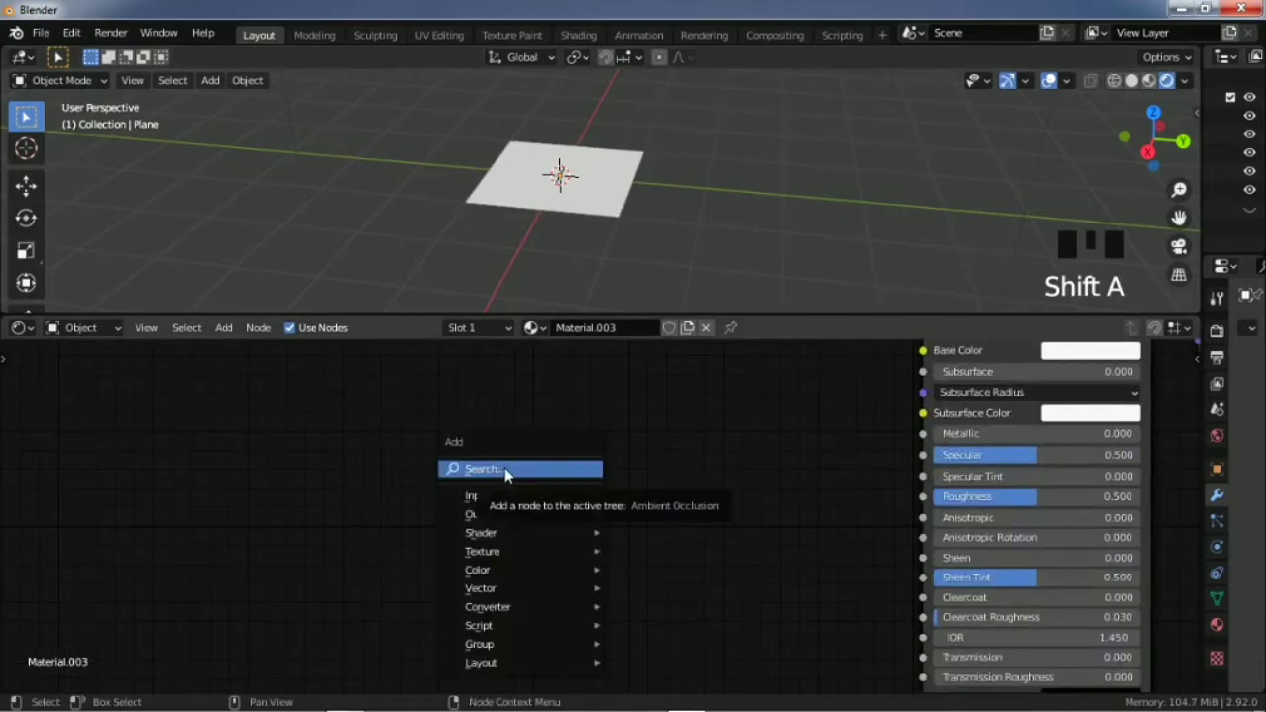
pyautogui.moveTo(465, 550)
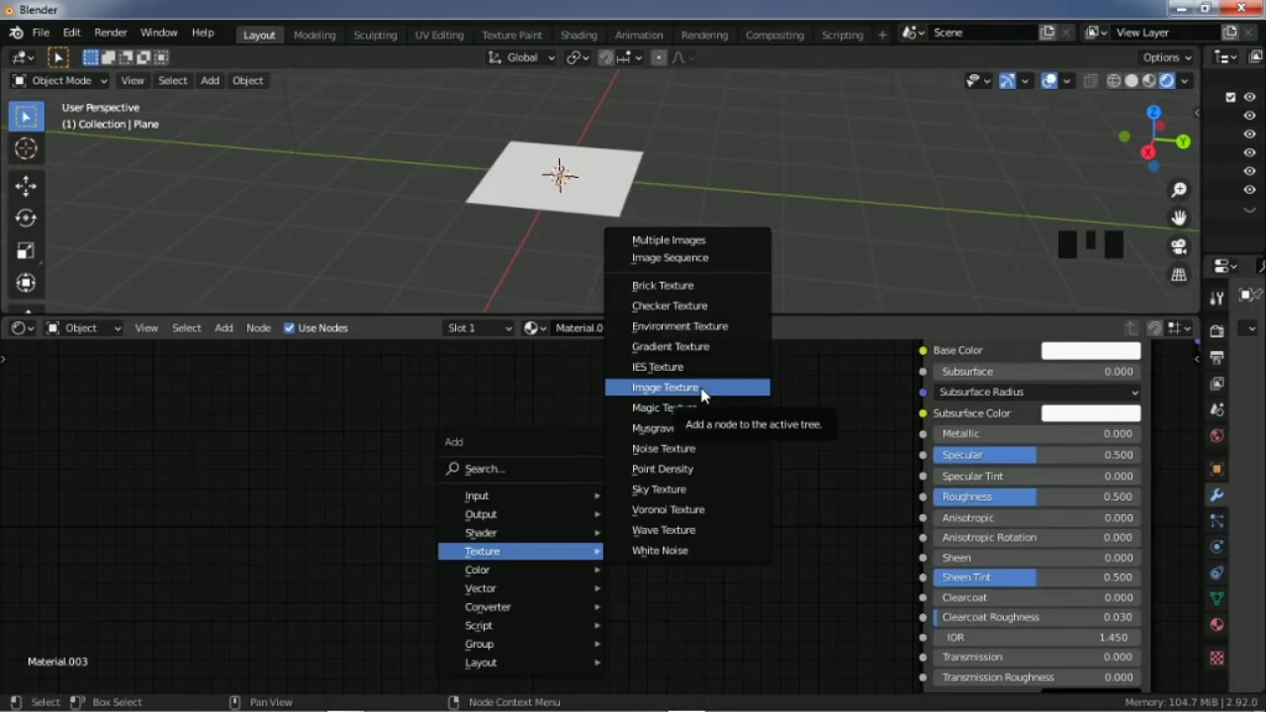
pyautogui.click(670, 240)
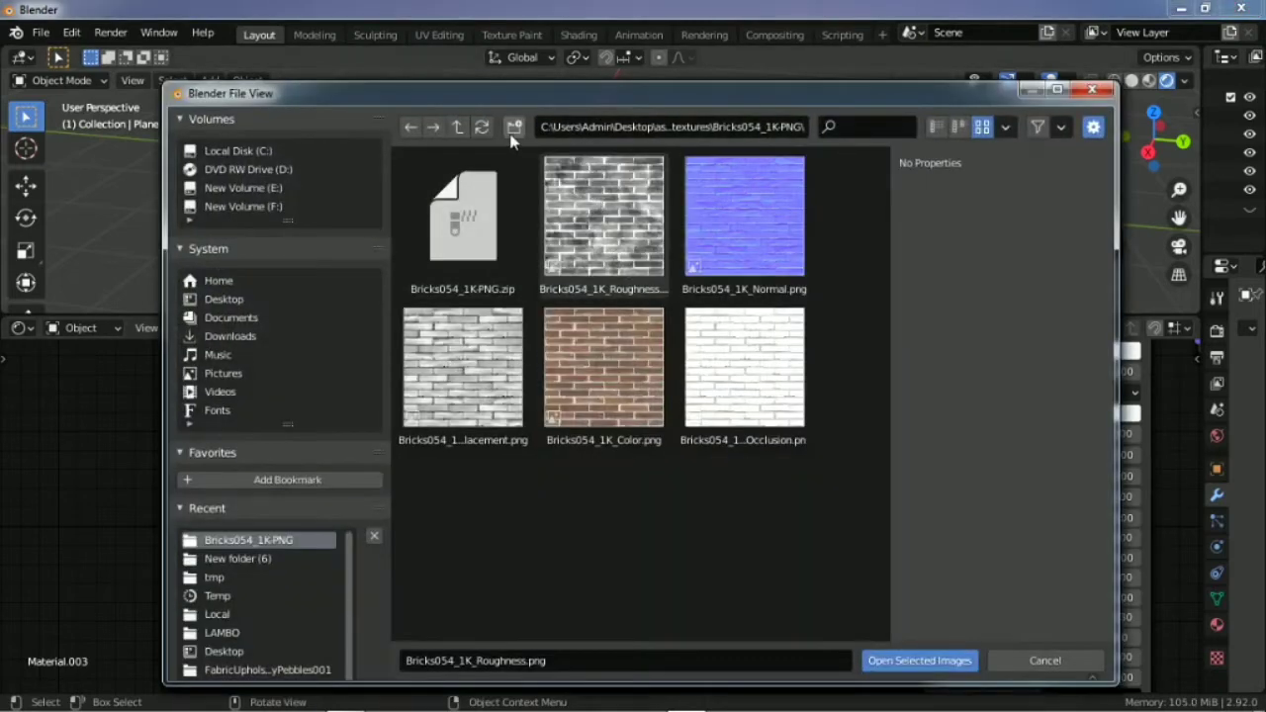
# Step: Look for the brick images in the Desktop's textures folder and go back up to the Desktop
pyautogui.click(223, 298)
pyautogui.scroll(-2, 648, 328)
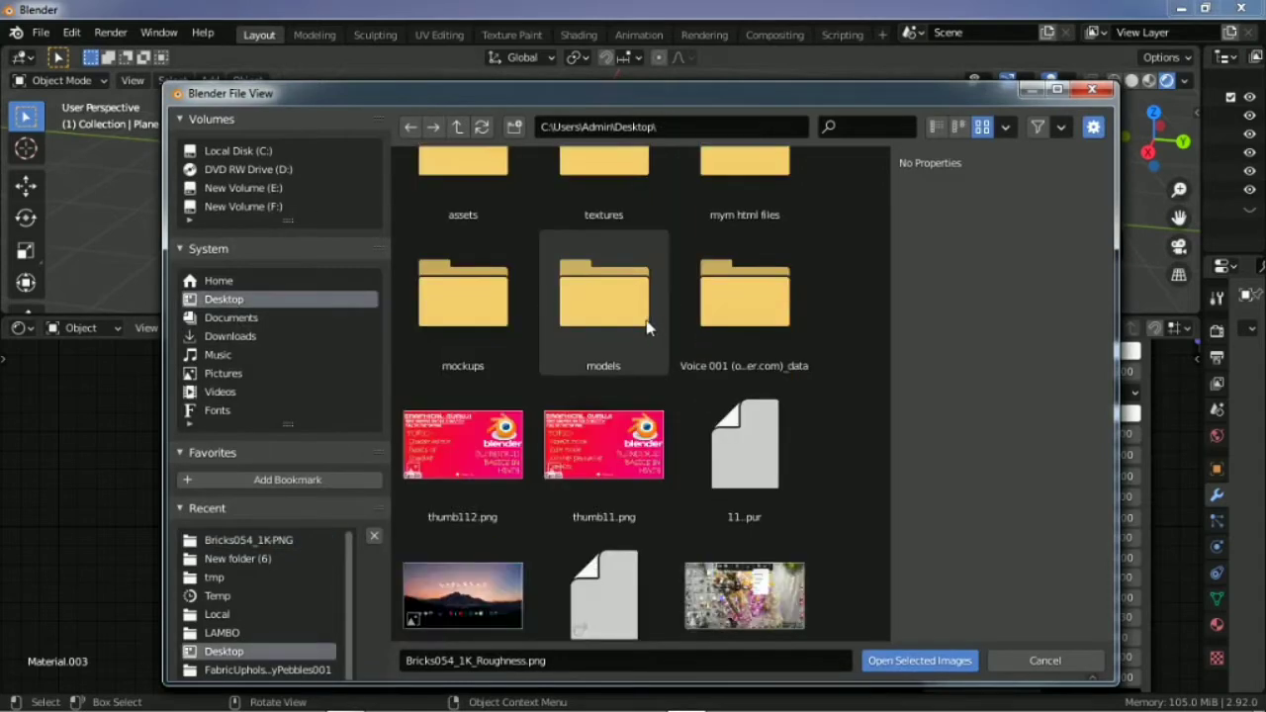
pyautogui.scroll(2, 648, 329)
pyautogui.doubleClick(618, 257)
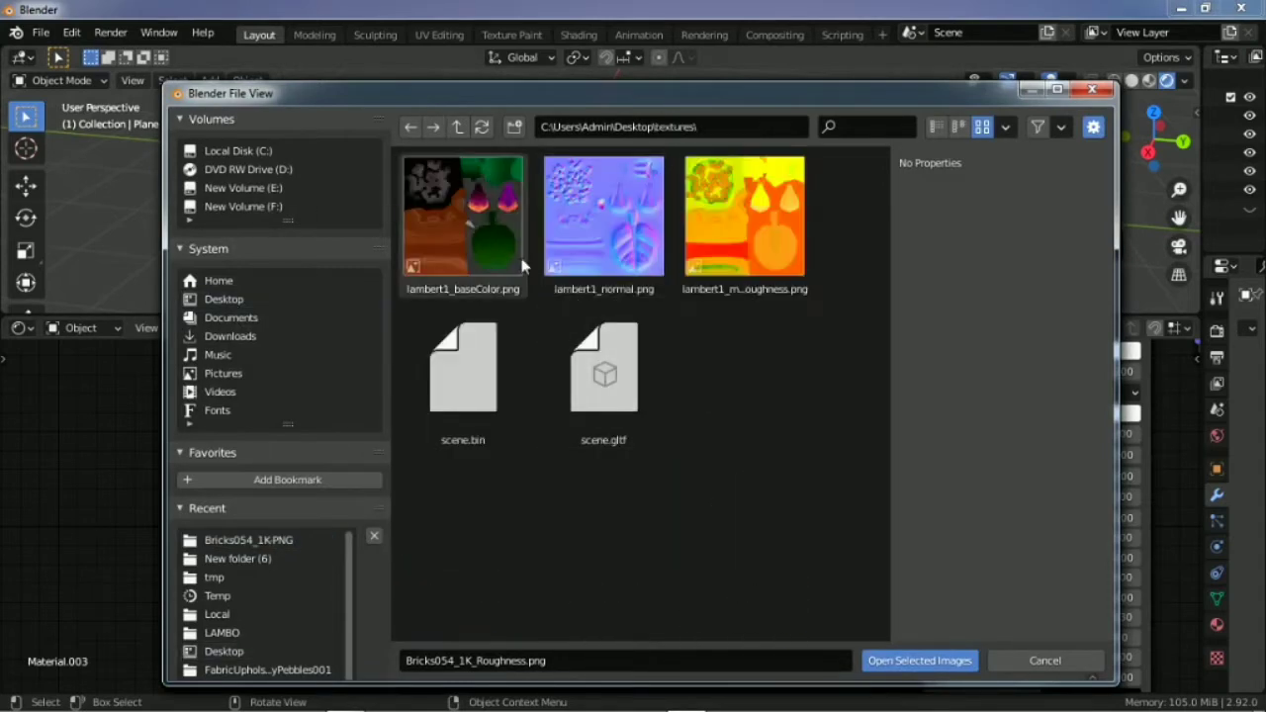
pyautogui.click(457, 127)
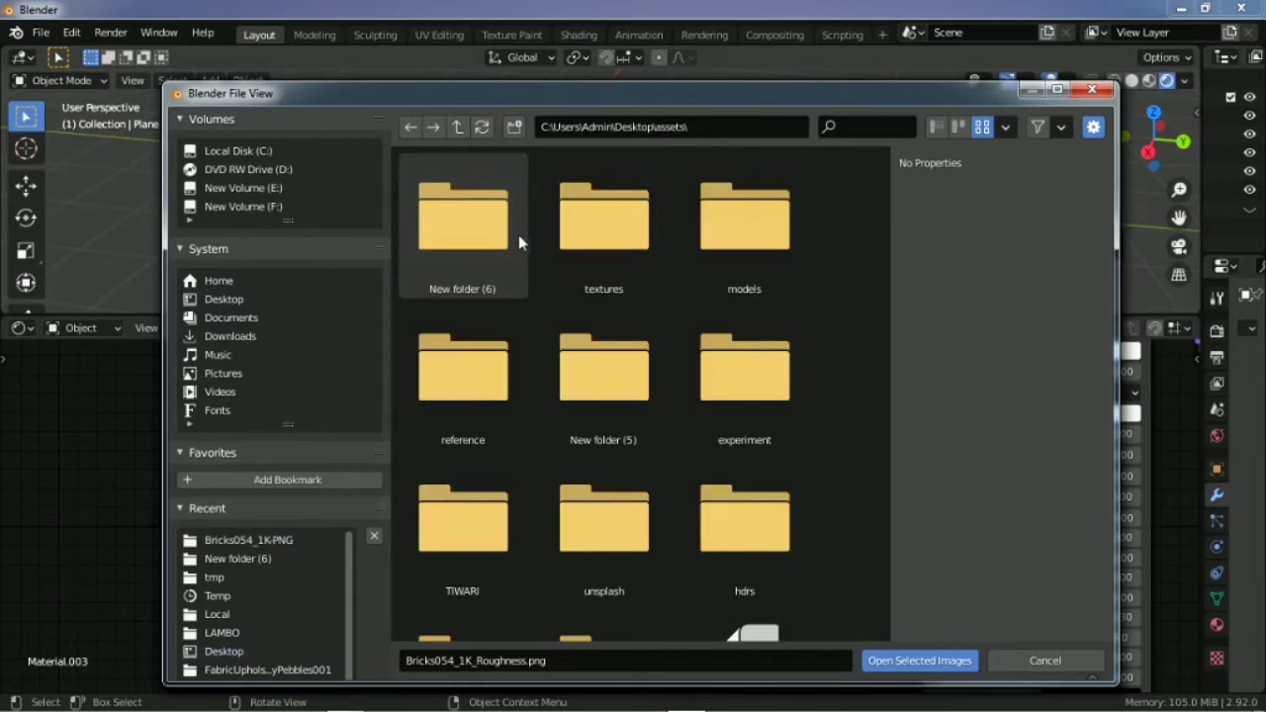
# Step: Browse the wood textures, metal, tiles textures and fabrics folders inside the assets folder's textures for the brick images
pyautogui.doubleClick(604, 222)
pyautogui.doubleClick(744, 220)
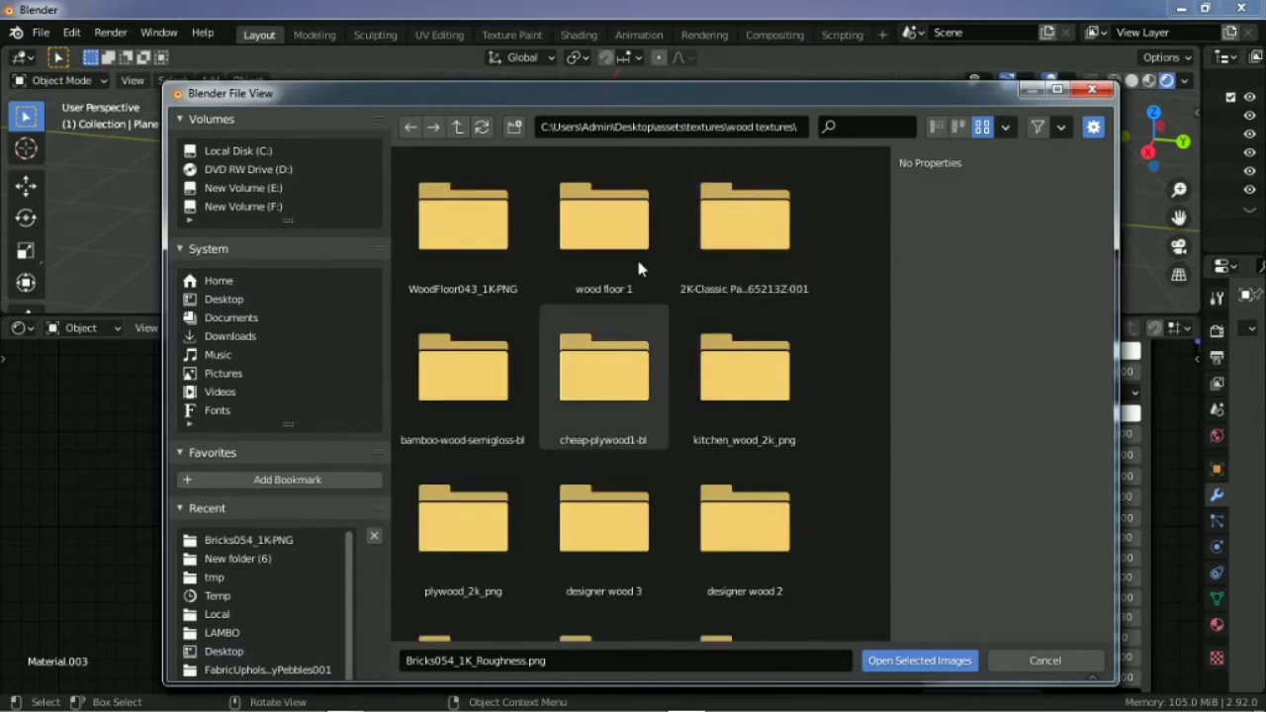
pyautogui.click(457, 126)
pyautogui.doubleClick(484, 226)
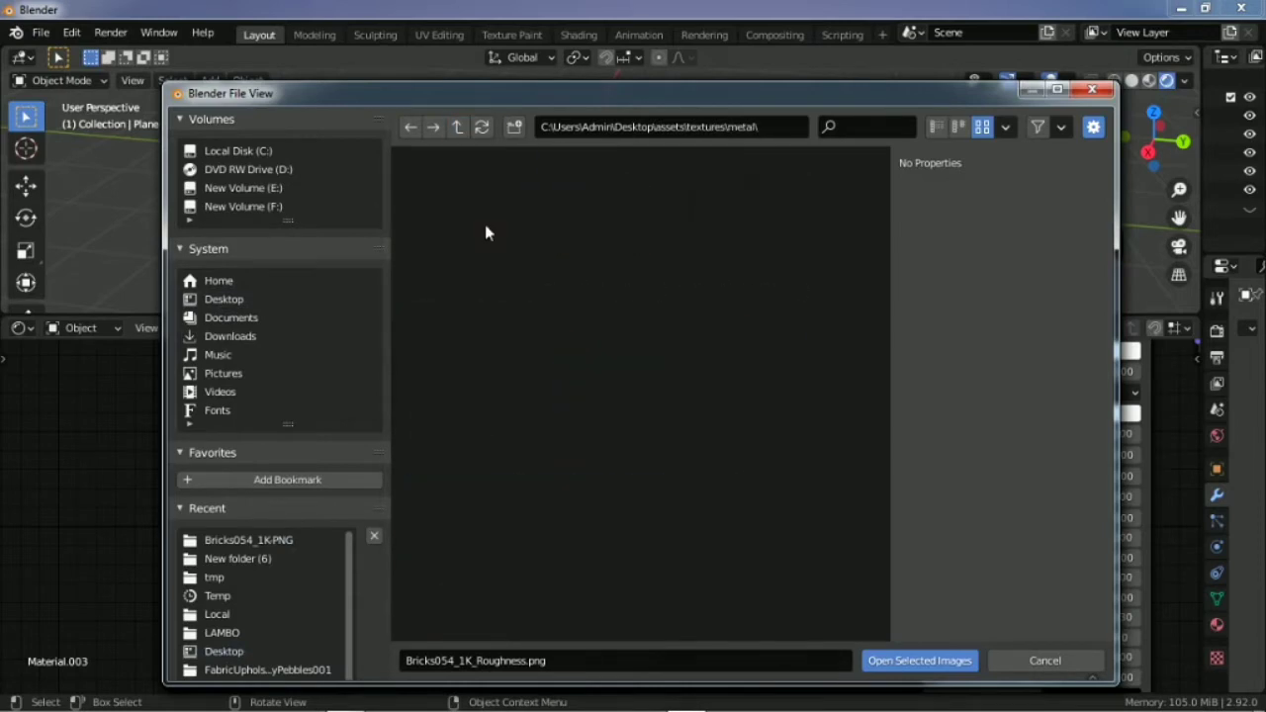
pyautogui.click(457, 126)
pyautogui.doubleClick(649, 311)
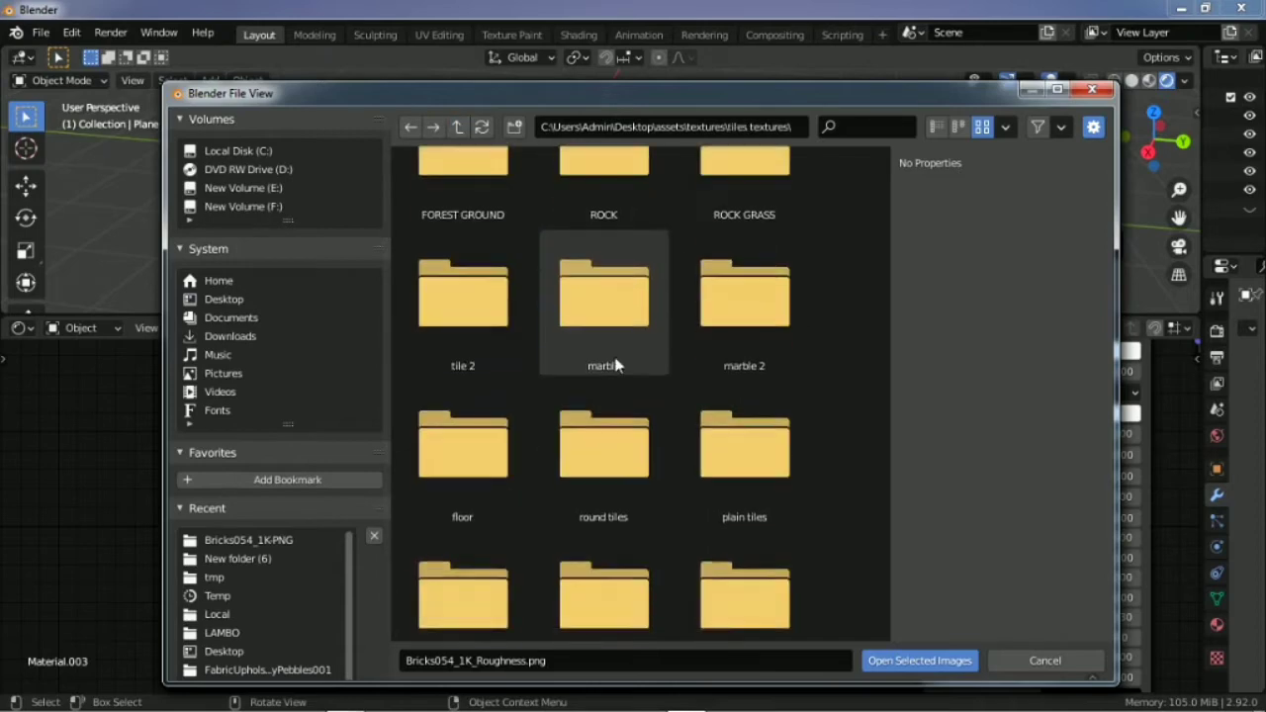
pyautogui.scroll(-3, 616, 366)
pyautogui.click(457, 127)
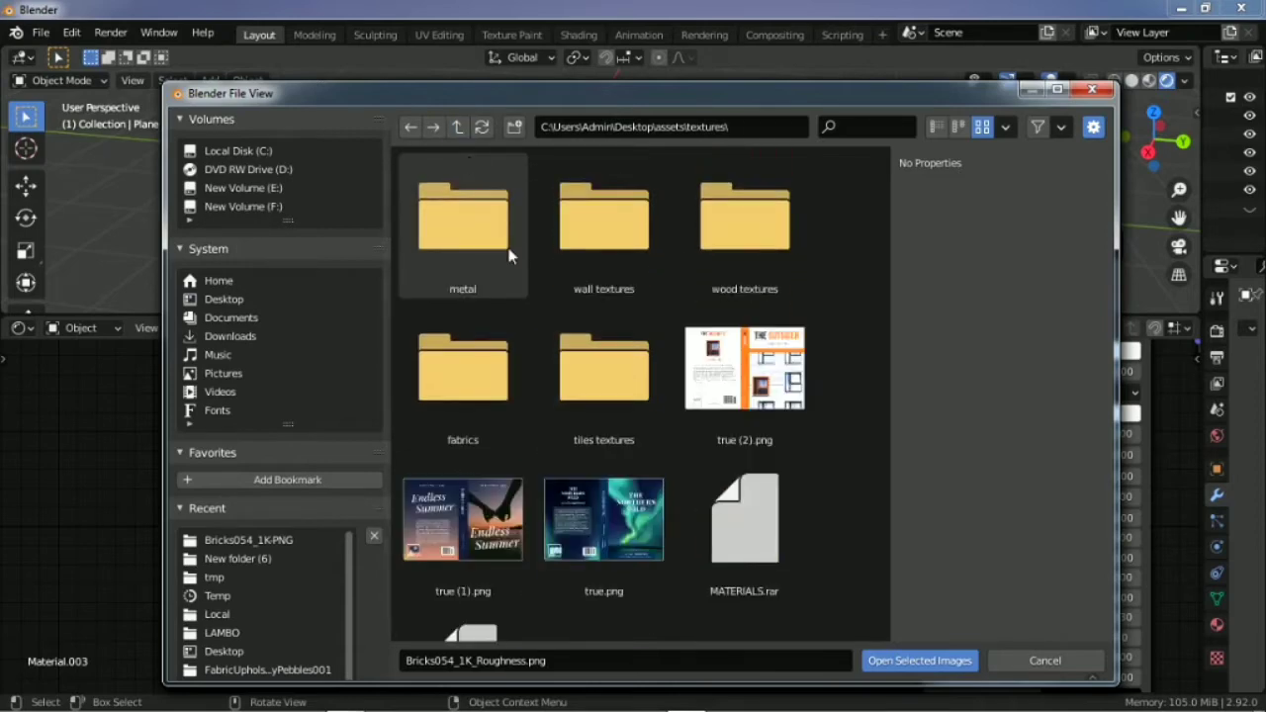
pyautogui.doubleClick(484, 356)
pyautogui.scroll(3, 559, 401)
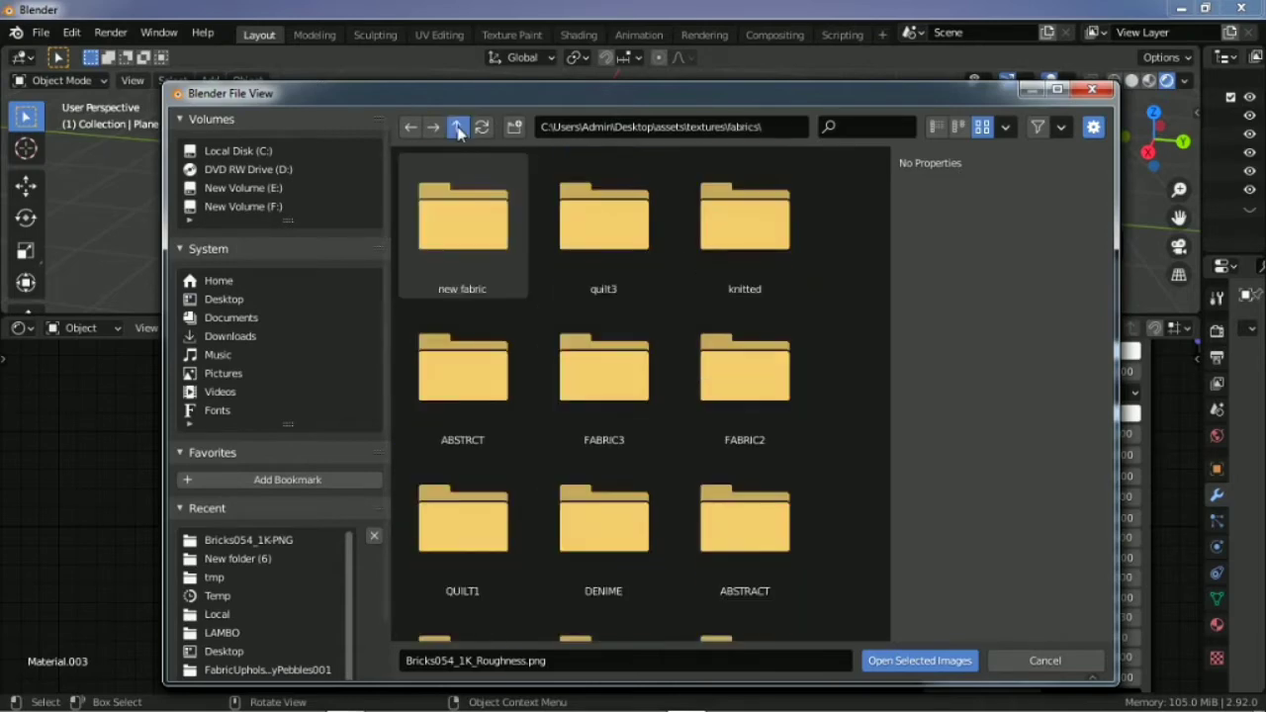
# Step: Load the Roughness, Normal, Displacement and Color images from the wall textures' Bricks054_1K-PNG folder as nodes and deselect them
pyautogui.click(457, 126)
pyautogui.doubleClick(605, 228)
pyautogui.doubleClick(697, 214)
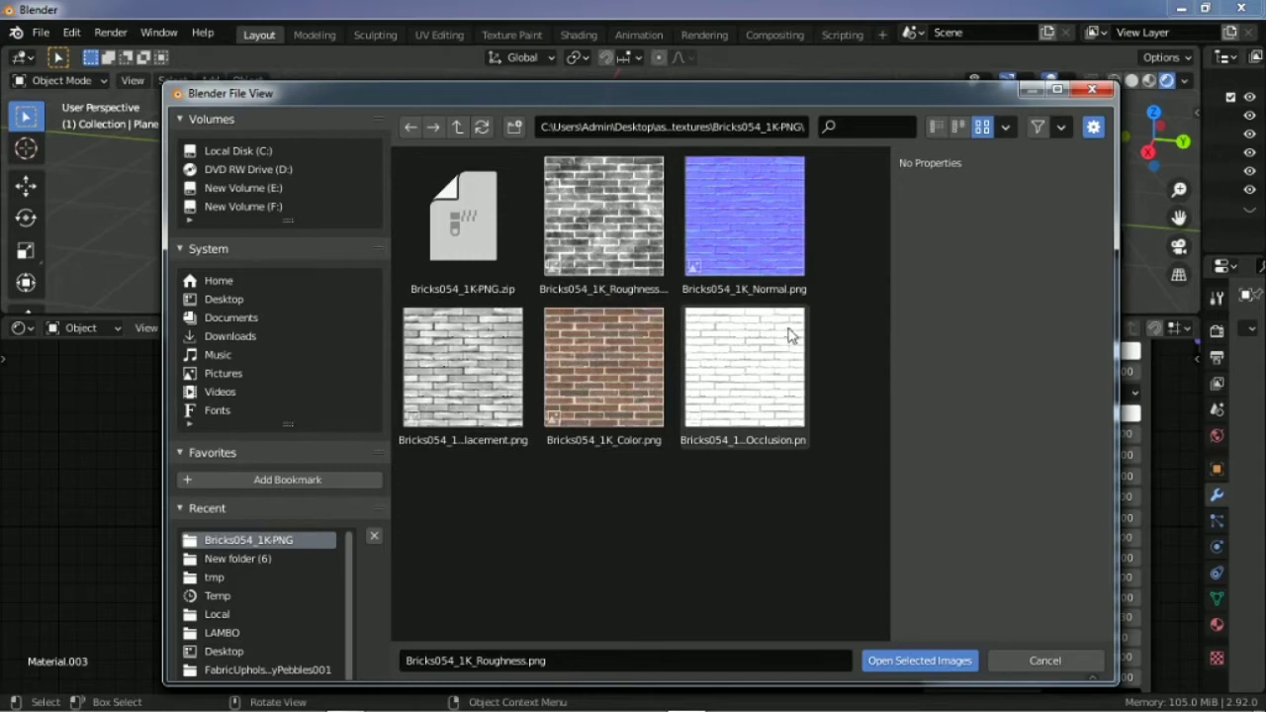
pyautogui.click(581, 212)
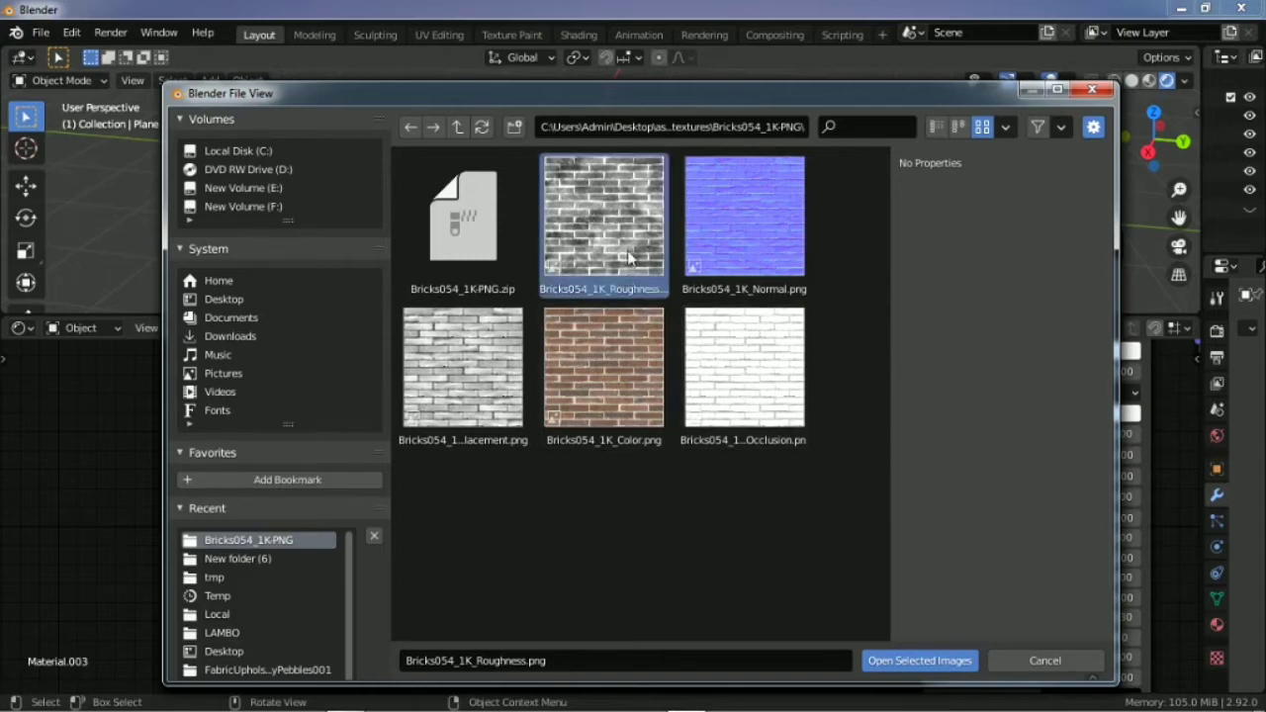
pyautogui.keyDown('shift'); pyautogui.click(709, 209); pyautogui.keyUp('shift')
pyautogui.keyDown('shift'); pyautogui.click(576, 394); pyautogui.keyUp('shift')
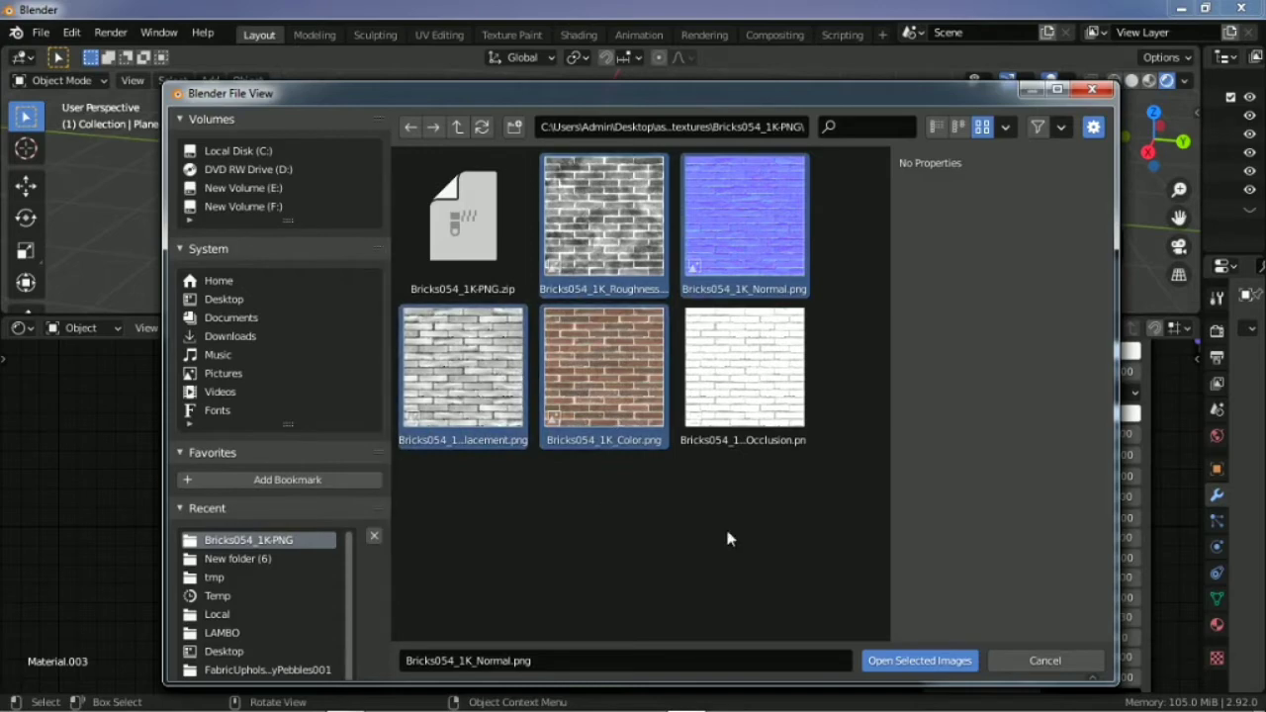
pyautogui.click(891, 661)
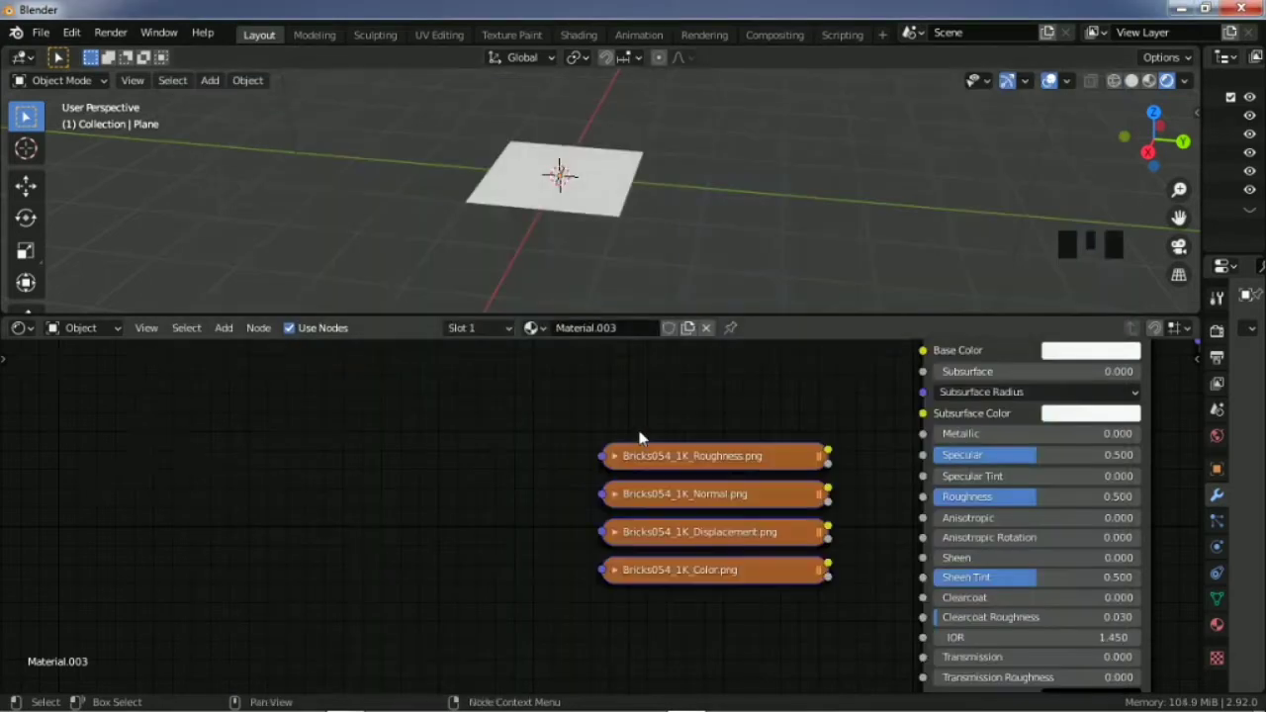
pyautogui.scroll(4, 609, 495)
pyautogui.moveTo(548, 431); pyautogui.dragTo(487, 417, button='middle')
pyautogui.click(420, 433)
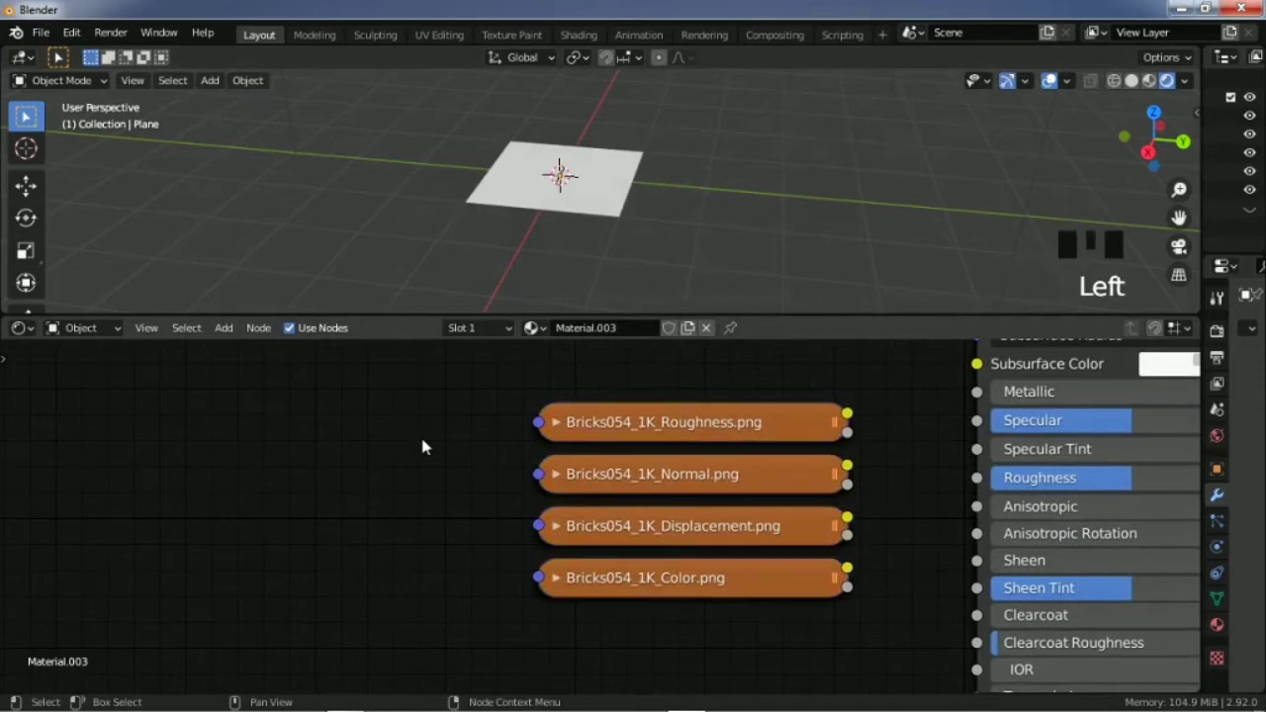
# Step: Move the Bricks054_1K_Color.png node above the Roughness image node, level with the Principled BSDF's Base Color input
pyautogui.scroll(-4, 423, 445)
pyautogui.scroll(-5, 675, 506)
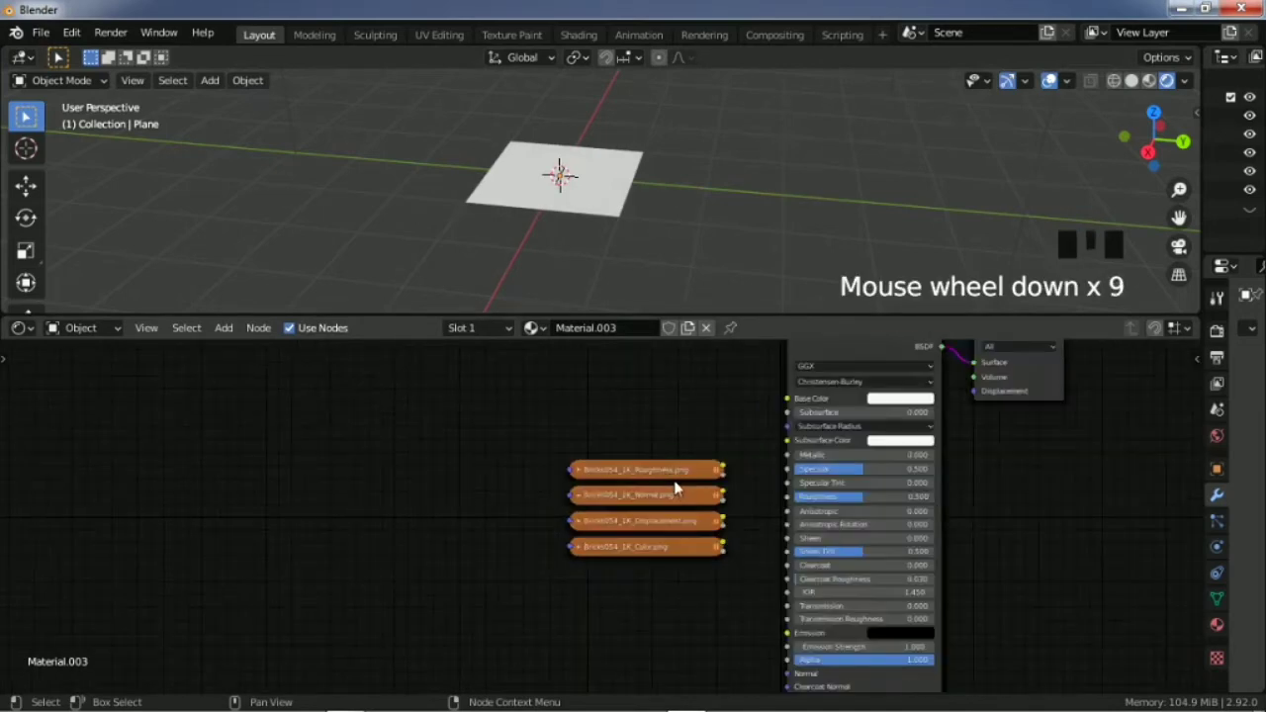
pyautogui.moveTo(674, 507); pyautogui.dragTo(549, 500, button='middle')
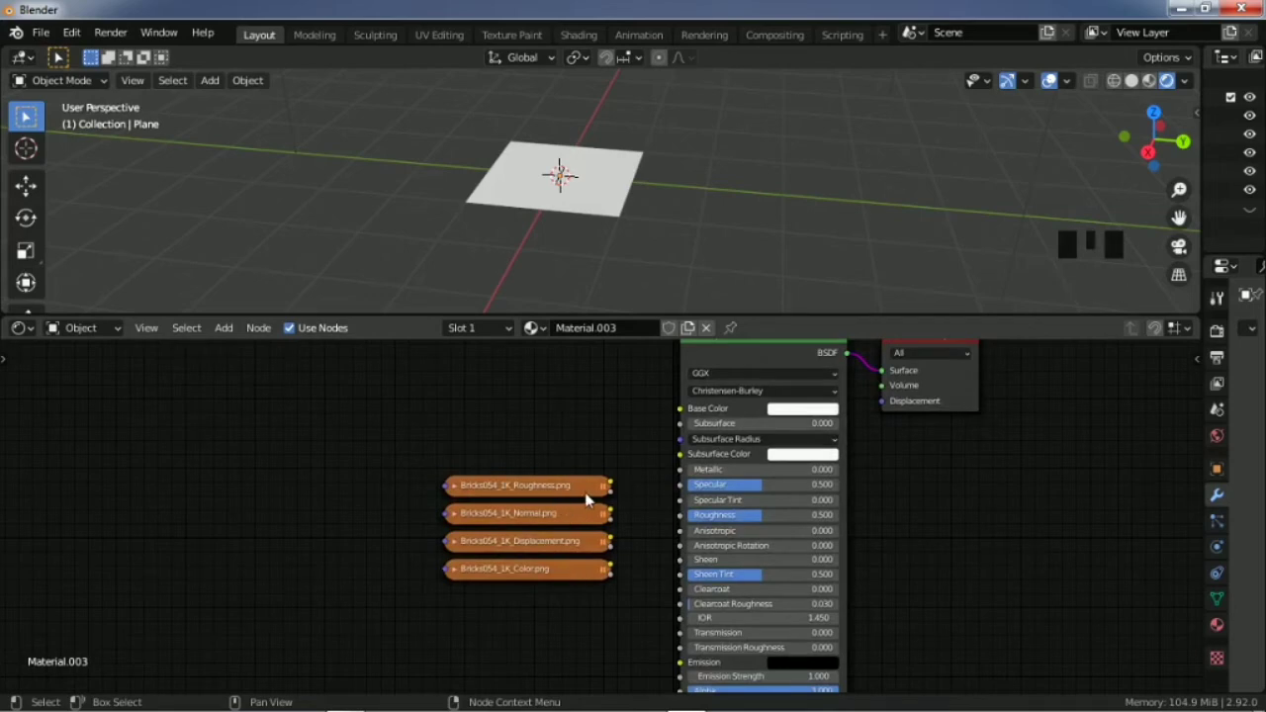
pyautogui.scroll(4, 553, 500)
pyautogui.scroll(-1, 553, 501)
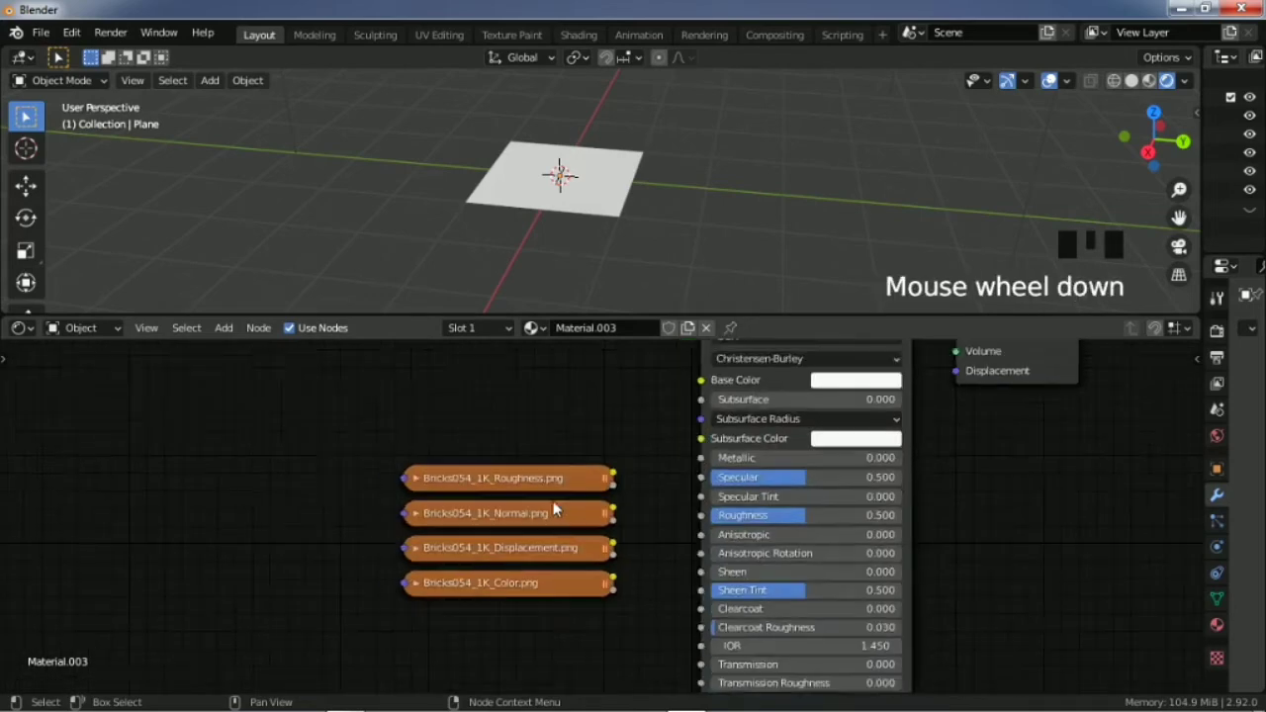
pyautogui.click(558, 581)
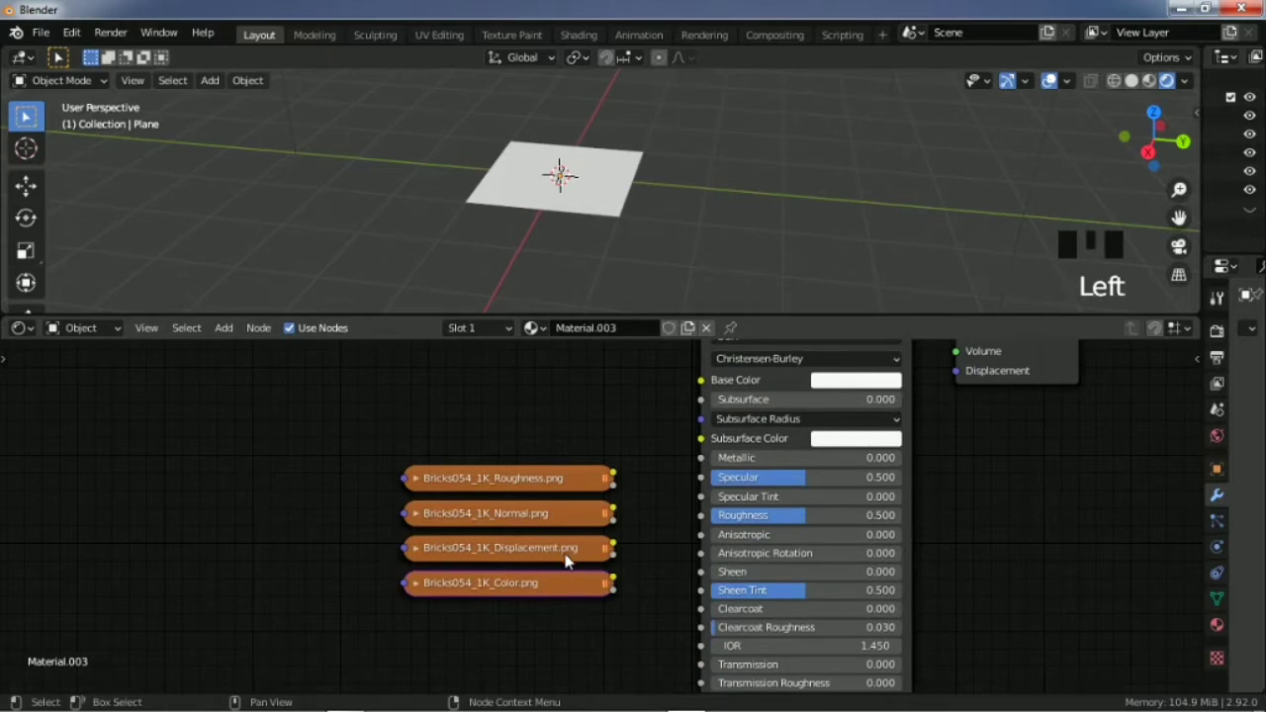
pyautogui.click(529, 619)
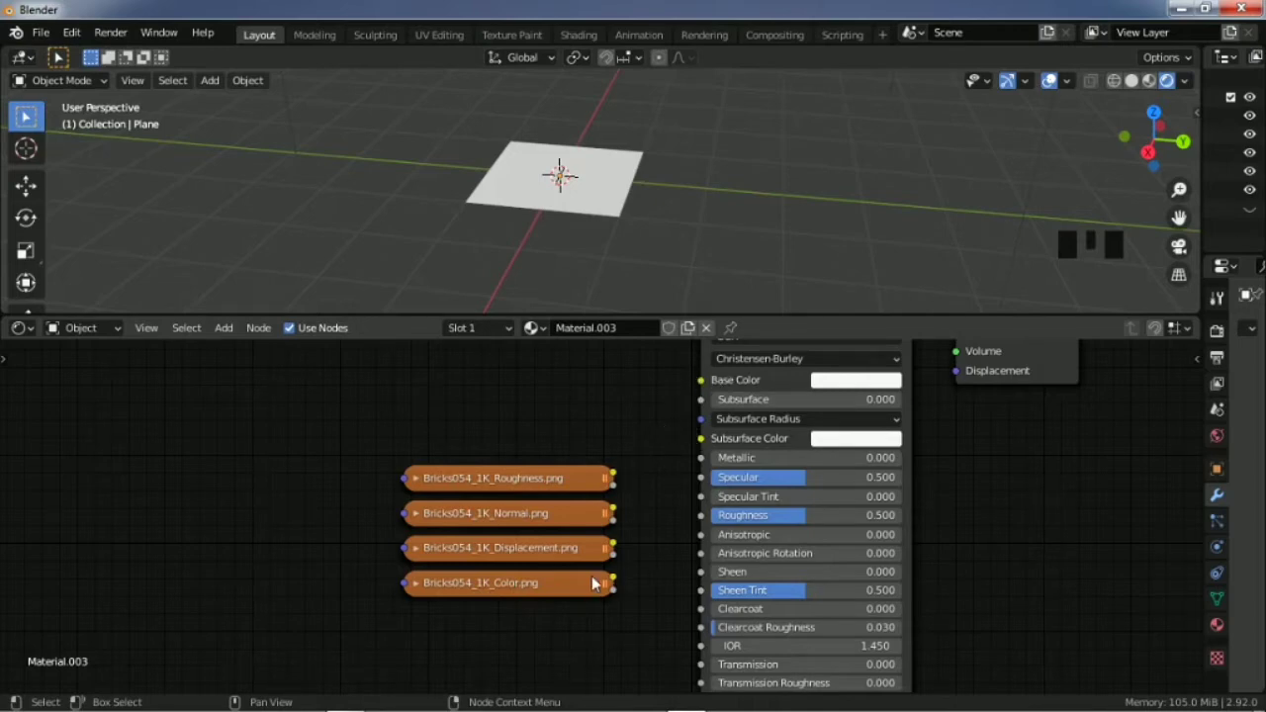
pyautogui.click(558, 583)
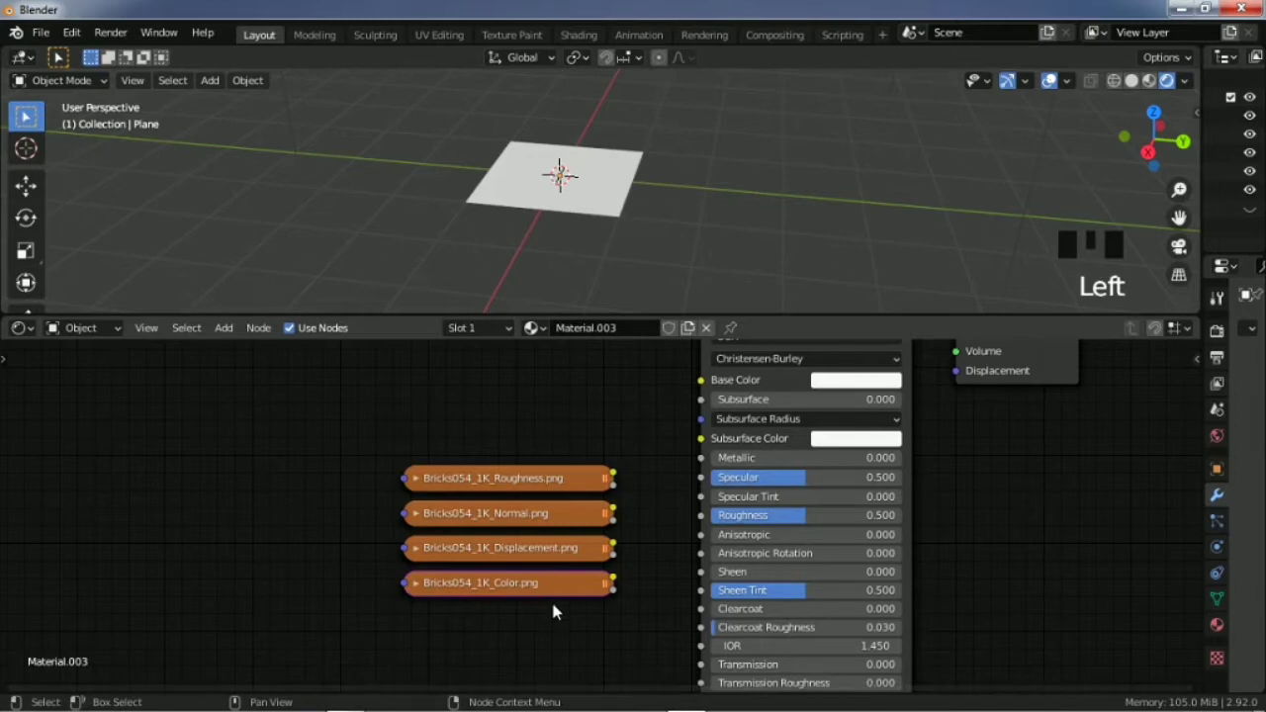
pyautogui.press('g')
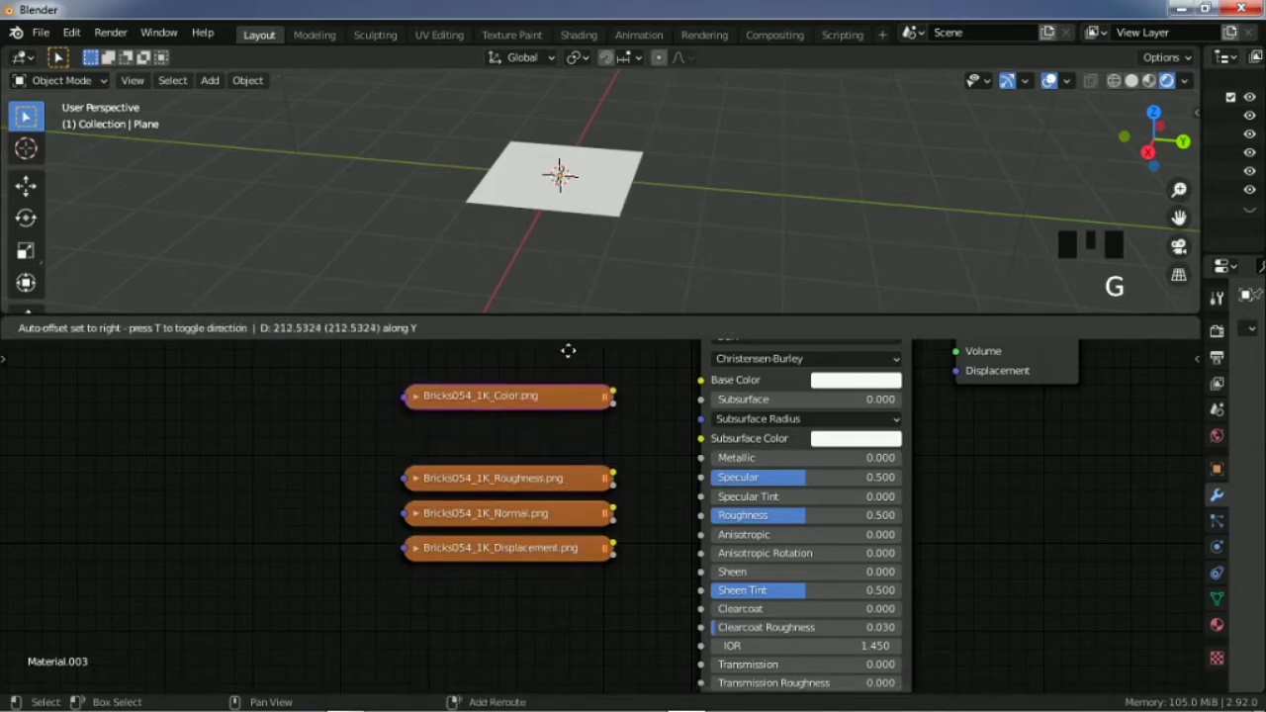
pyautogui.click(561, 631)
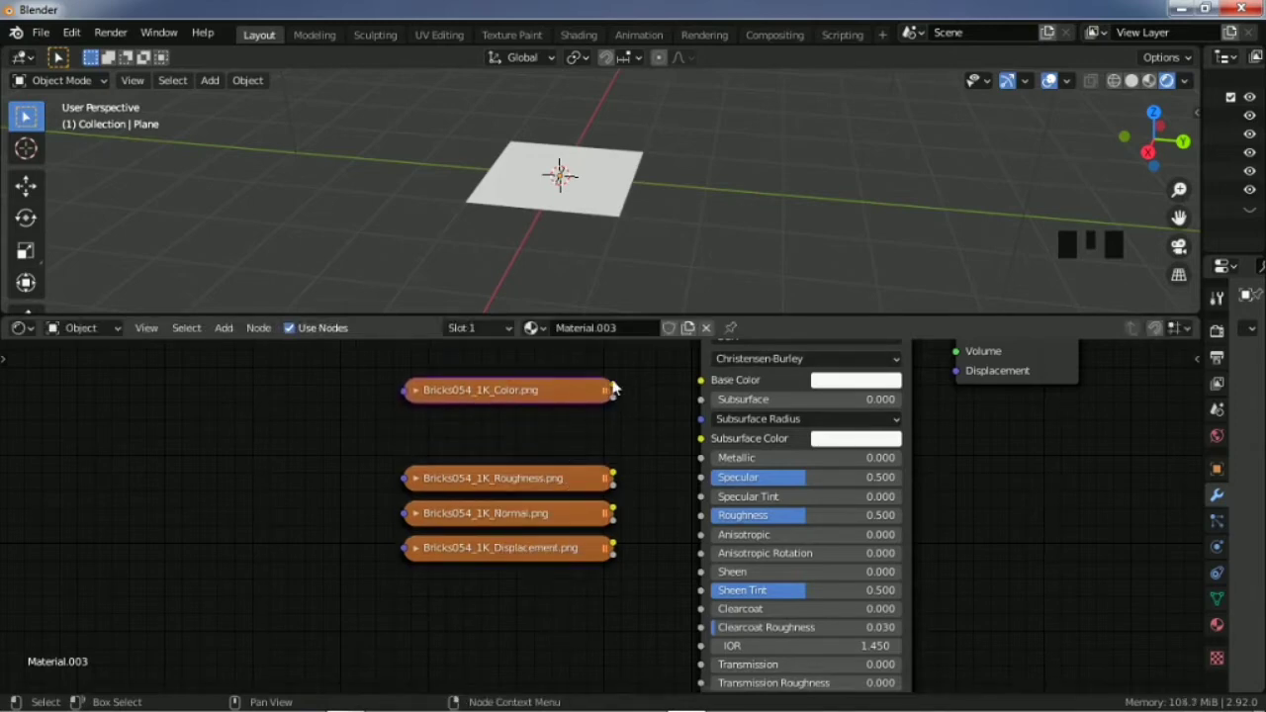
# Step: Examine the Principled BSDF's Base Color, Roughness and Normal inputs and the Material Output node alongside the image nodes
pyautogui.scroll(2, 558, 482)
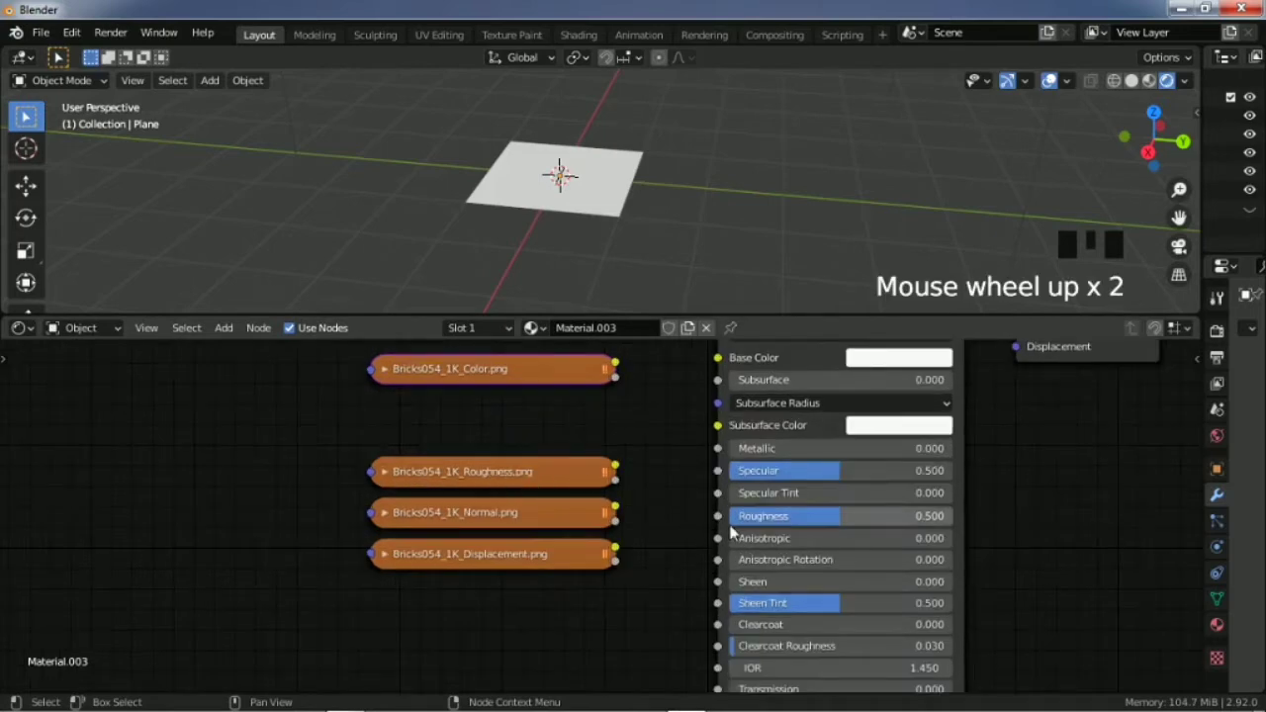
pyautogui.scroll(-4, 590, 505)
pyautogui.moveTo(596, 514); pyautogui.dragTo(606, 479, button='middle')
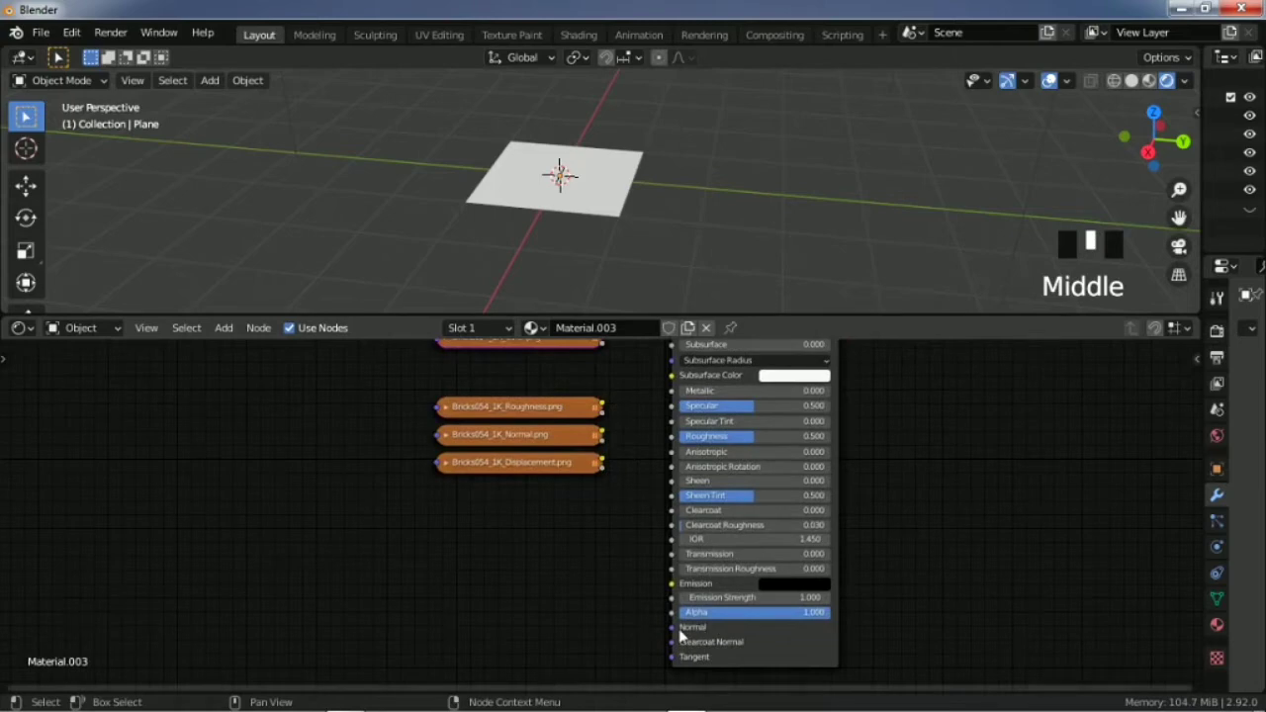
pyautogui.scroll(-1, 611, 440)
pyautogui.moveTo(611, 435); pyautogui.dragTo(406, 506, button='middle')
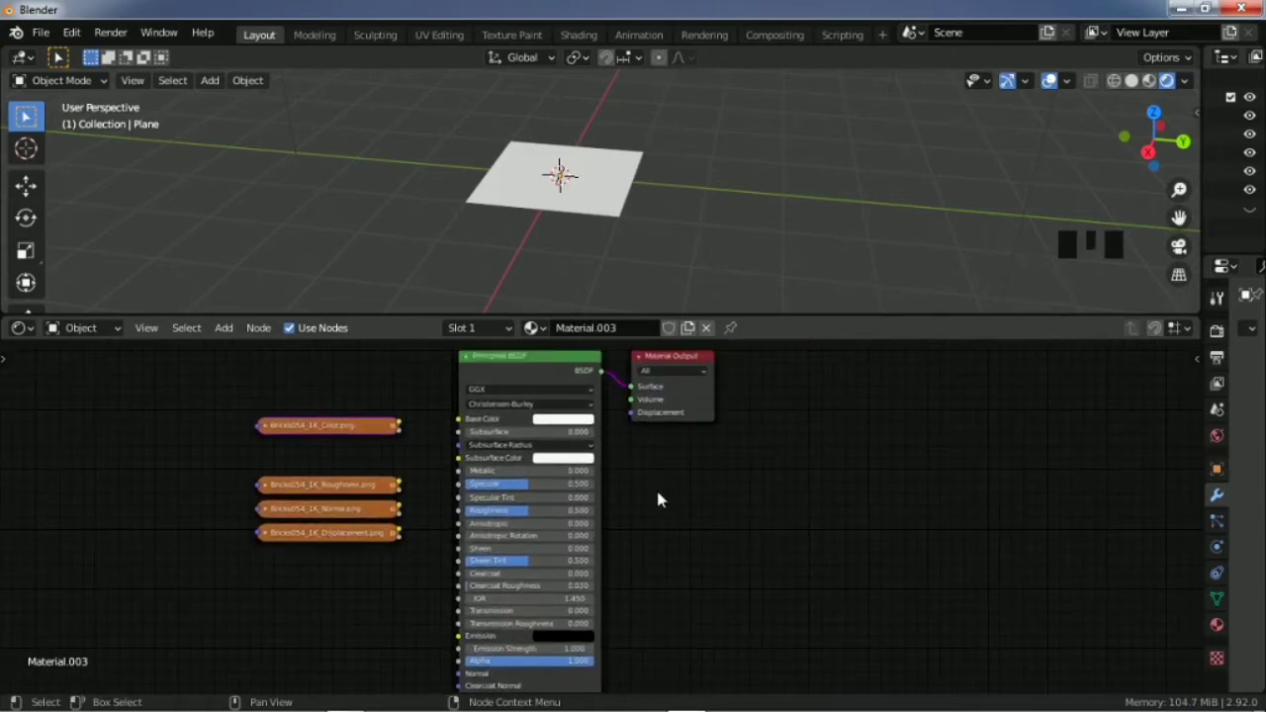
# Step: Connect the Bricks054_1K_Color.png node's Color output to the Principled BSDF's Base Color input
pyautogui.moveTo(650, 500); pyautogui.dragTo(848, 517, button='middle')
pyautogui.scroll(3, 560, 440)
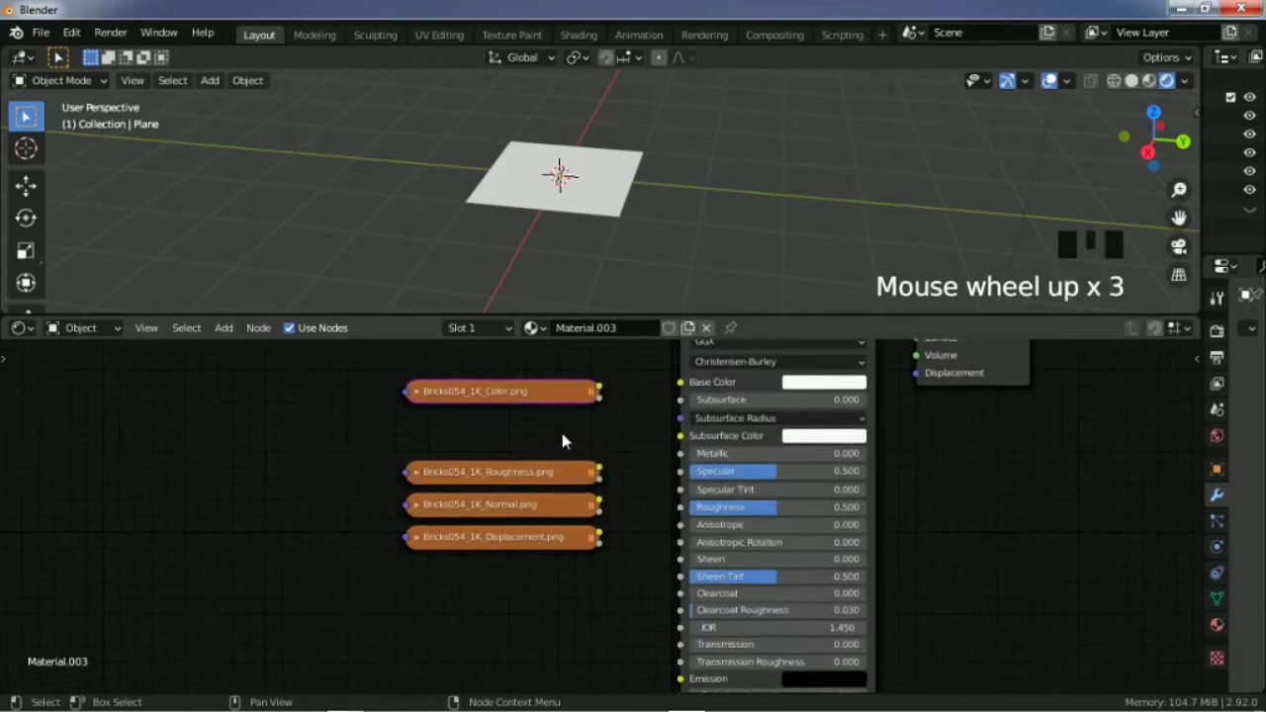
pyautogui.moveTo(562, 441); pyautogui.dragTo(487, 506, button='middle')
pyautogui.scroll(5, 588, 197)
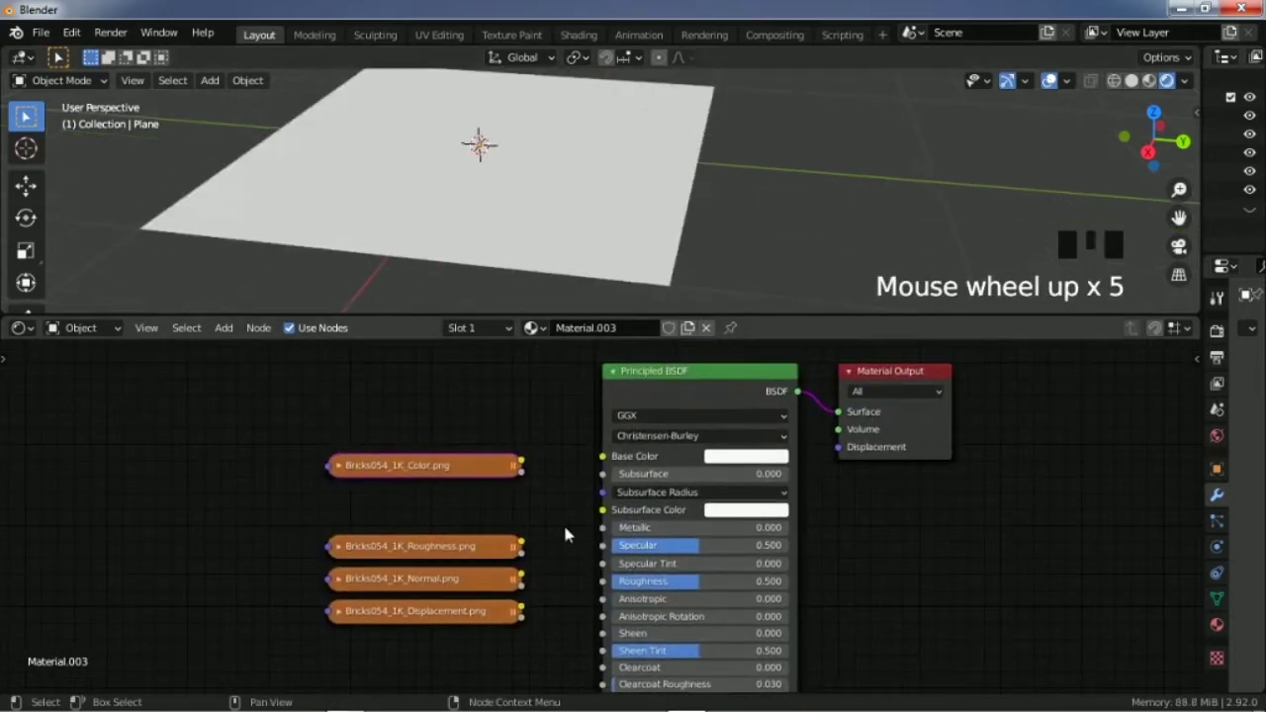
pyautogui.moveTo(518, 465)
pyautogui.mouseDown()
pyautogui.moveTo(587, 465)
pyautogui.moveTo(537, 455)
pyautogui.mouseUp()
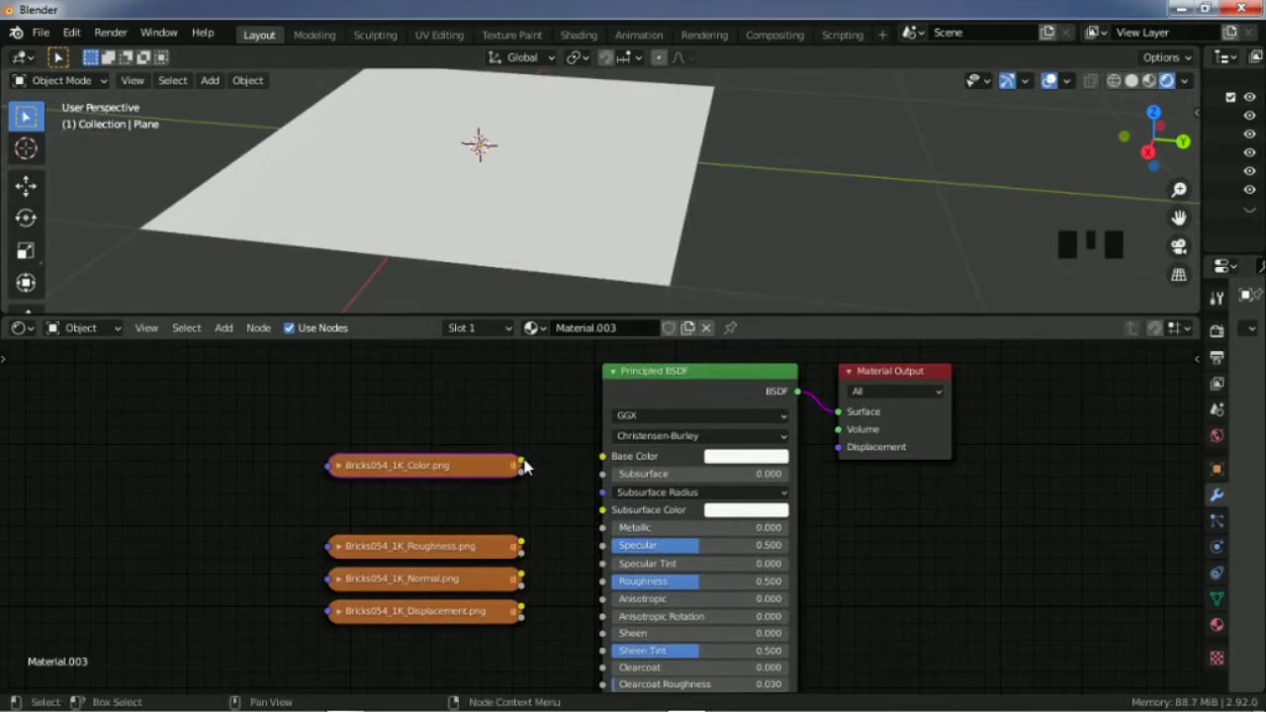
pyautogui.moveTo(521, 465); pyautogui.dragTo(602, 456)
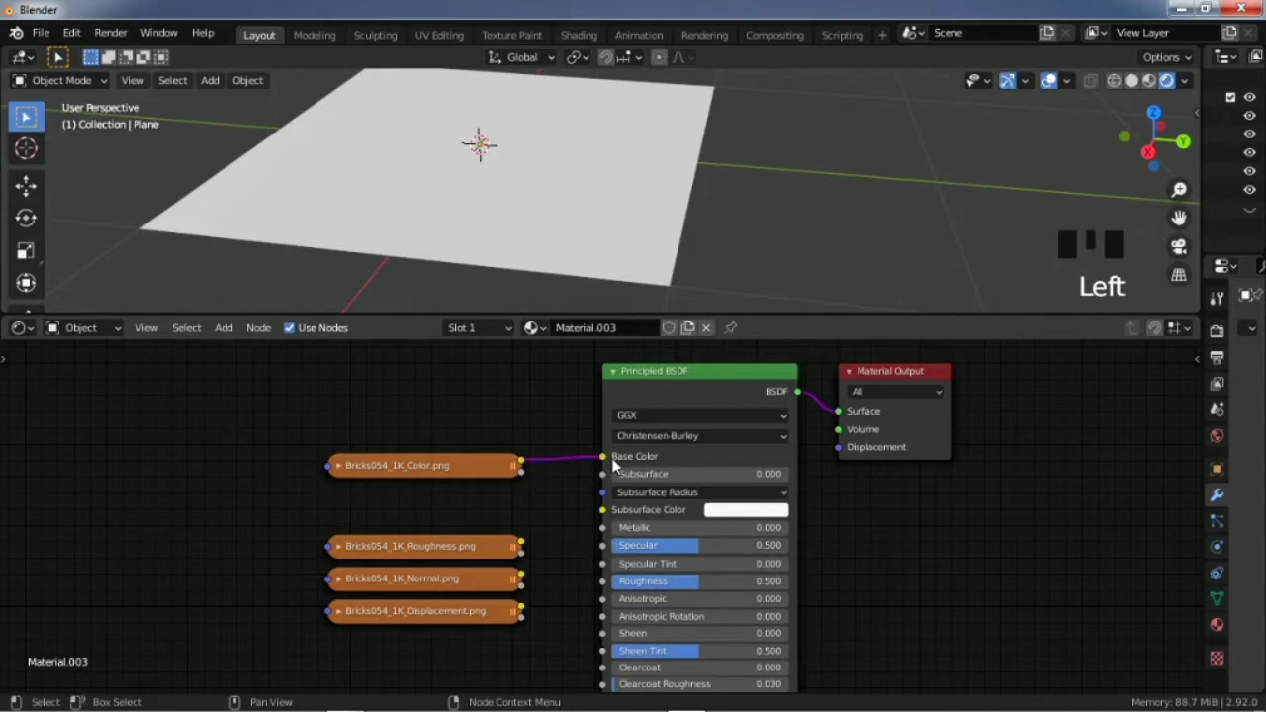
# Step: Examine the brick color texture on the plane in the 3D viewport from several distances and another angle
pyautogui.scroll(-3, 572, 441)
pyautogui.scroll(6, 554, 435)
pyautogui.scroll(-3, 613, 240)
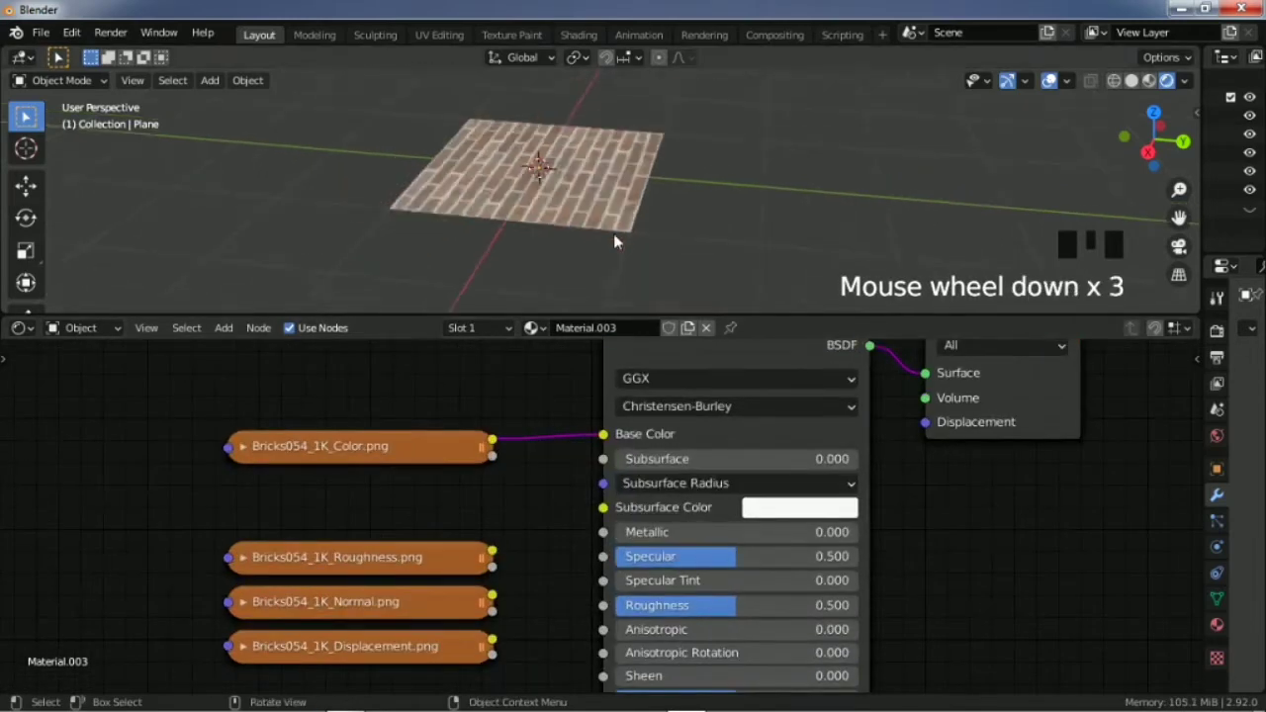
pyautogui.scroll(5, 614, 240)
pyautogui.moveTo(1154, 138); pyautogui.dragTo(1078, 177)
pyautogui.scroll(-3, 748, 150)
pyautogui.scroll(1, 748, 150)
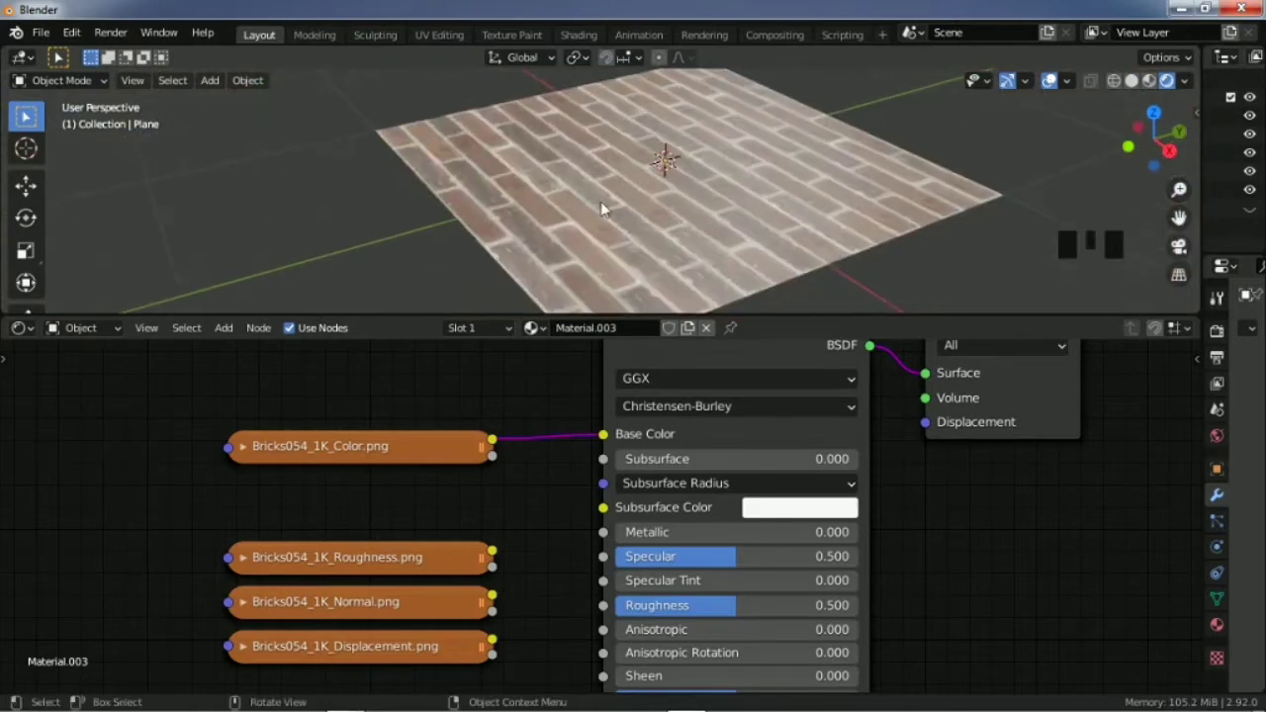
# Step: Move the Roughness, Normal and Displacement image nodes together farther away from the Principled BSDF and deselect them
pyautogui.scroll(-3, 500, 615)
pyautogui.moveTo(500, 615); pyautogui.dragTo(515, 538, button='middle')
pyautogui.moveTo(443, 452); pyautogui.dragTo(486, 593)
pyautogui.moveTo(444, 508); pyautogui.dragTo(351, 515)
pyautogui.click(438, 487)
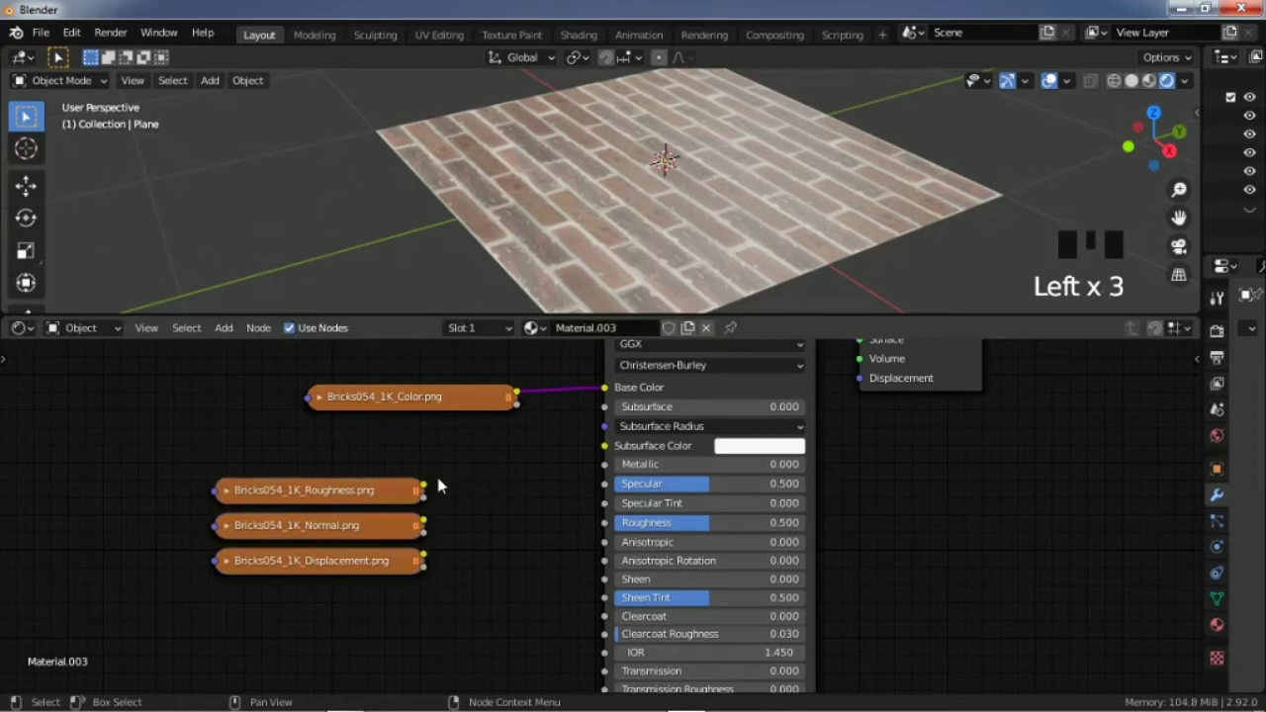
pyautogui.moveTo(438, 490); pyautogui.dragTo(464, 497, button='middle')
pyautogui.scroll(1, 505, 454)
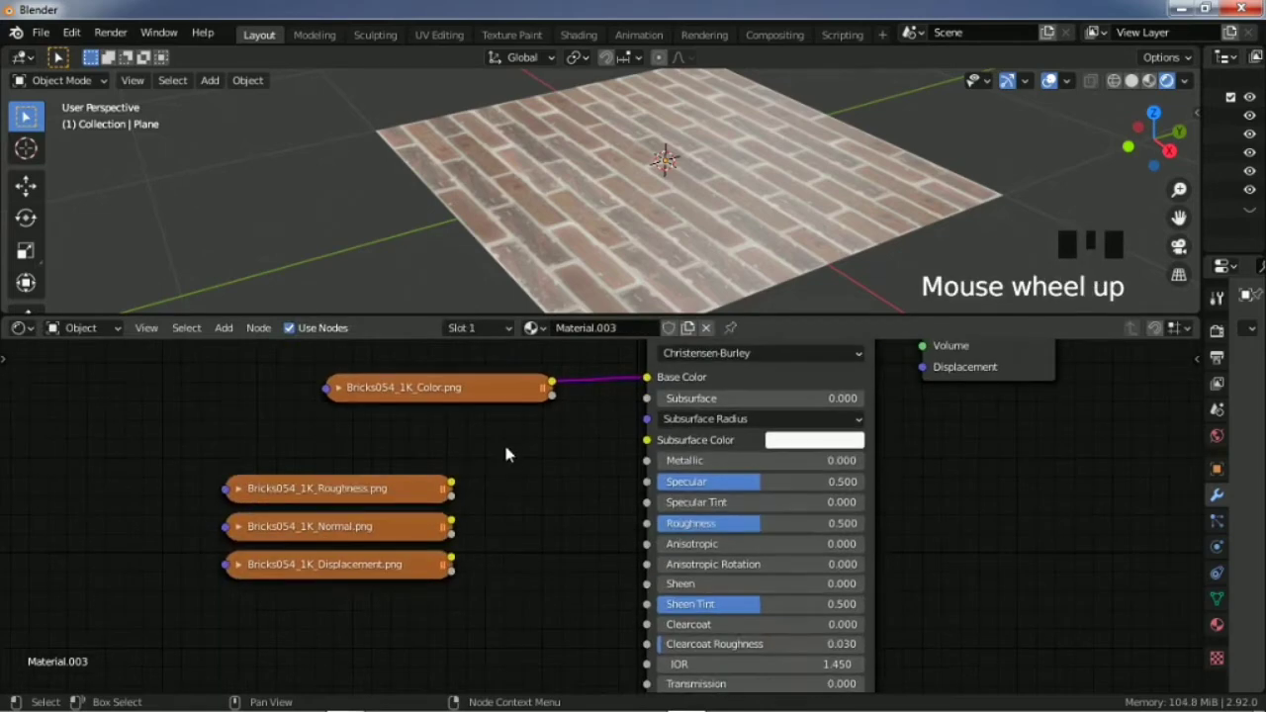
# Step: Expand the Bricks054_1K_Color.png node, check its color space options without changing them, and collapse the node again
pyautogui.doubleClick(352, 387)
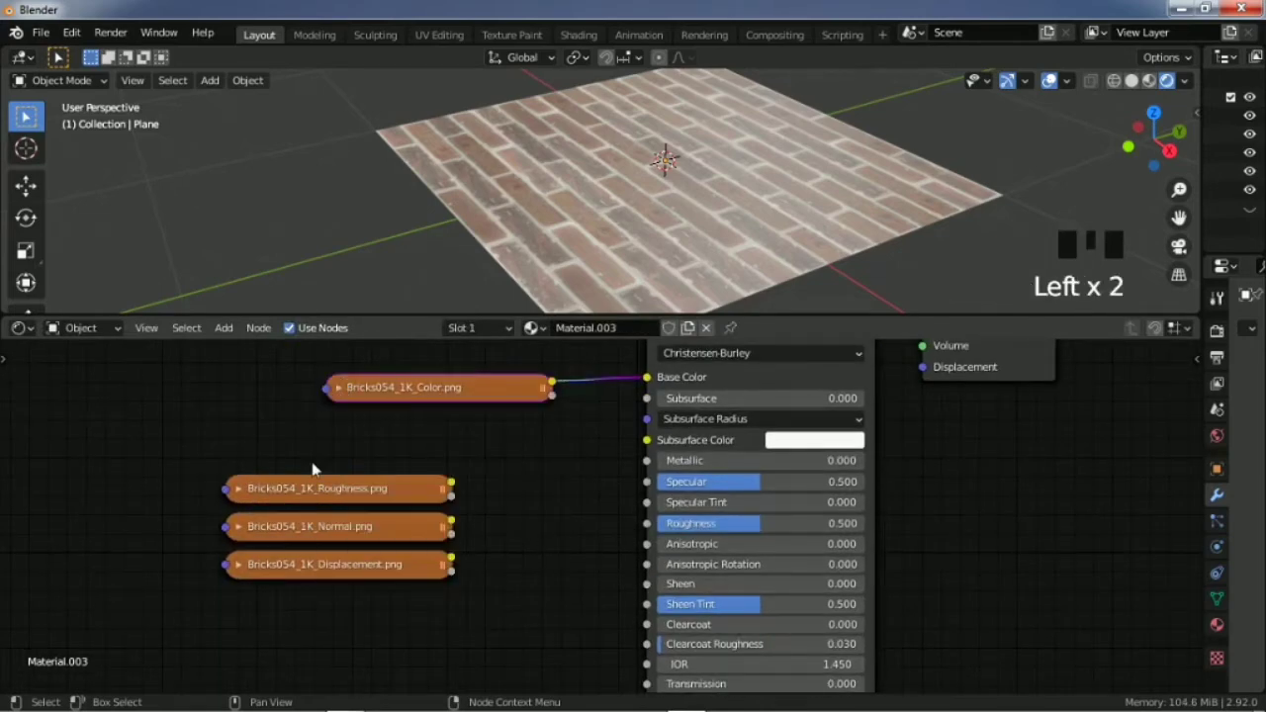
pyautogui.click(339, 391)
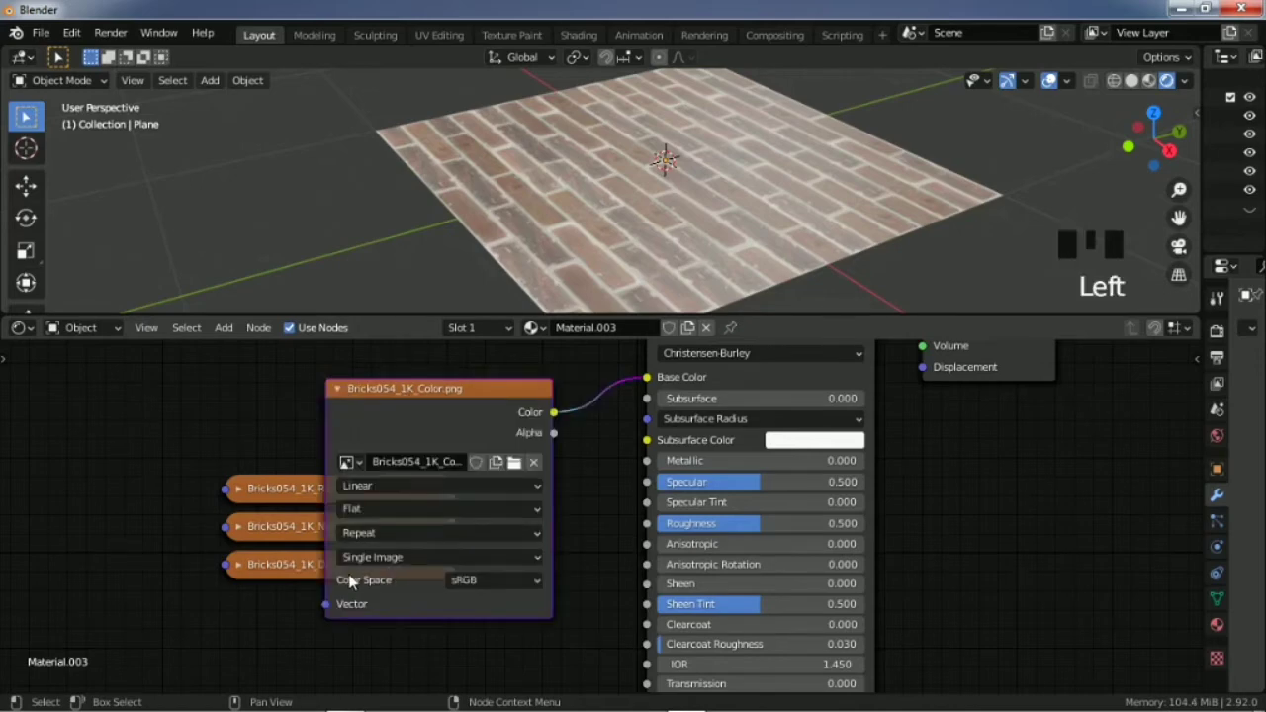
pyautogui.click(480, 584)
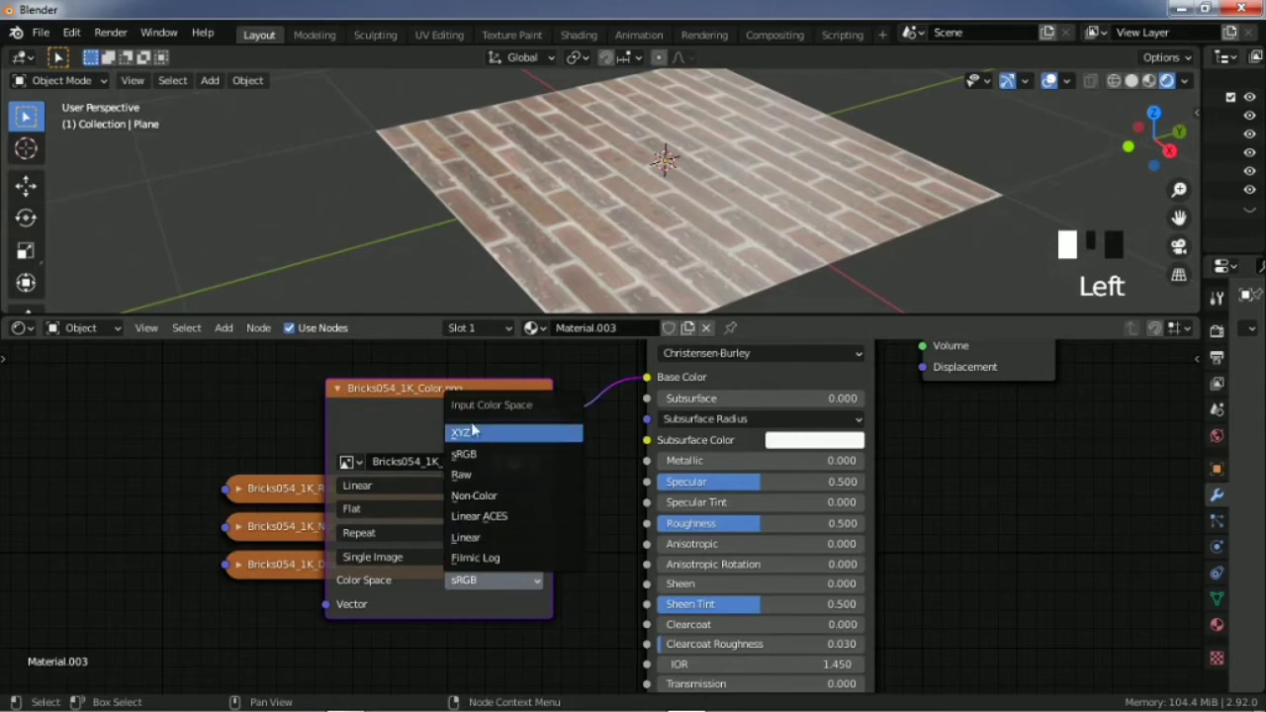
pyautogui.press('Escape')
pyautogui.moveTo(440, 405); pyautogui.dragTo(419, 399)
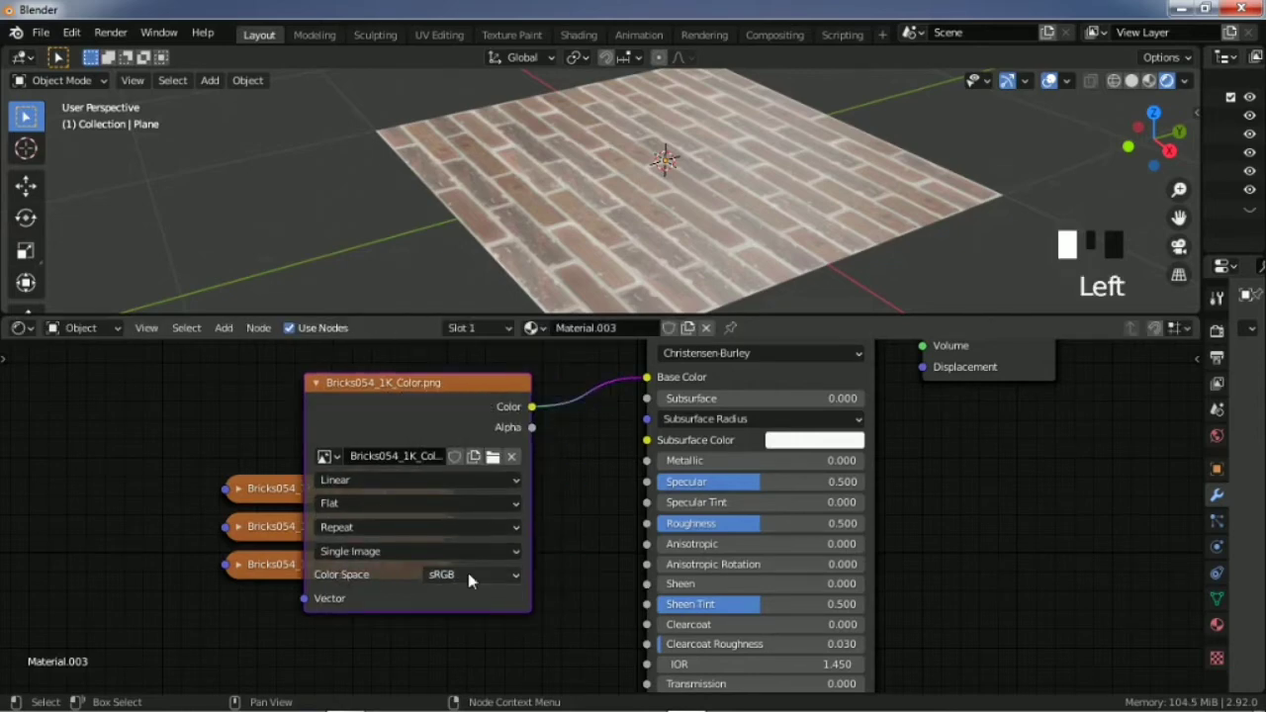
pyautogui.click(314, 383)
# Step: Set the Bricks054_1K_Roughness.png node's color space to Non-Color and collapse the node again
pyautogui.click(320, 496)
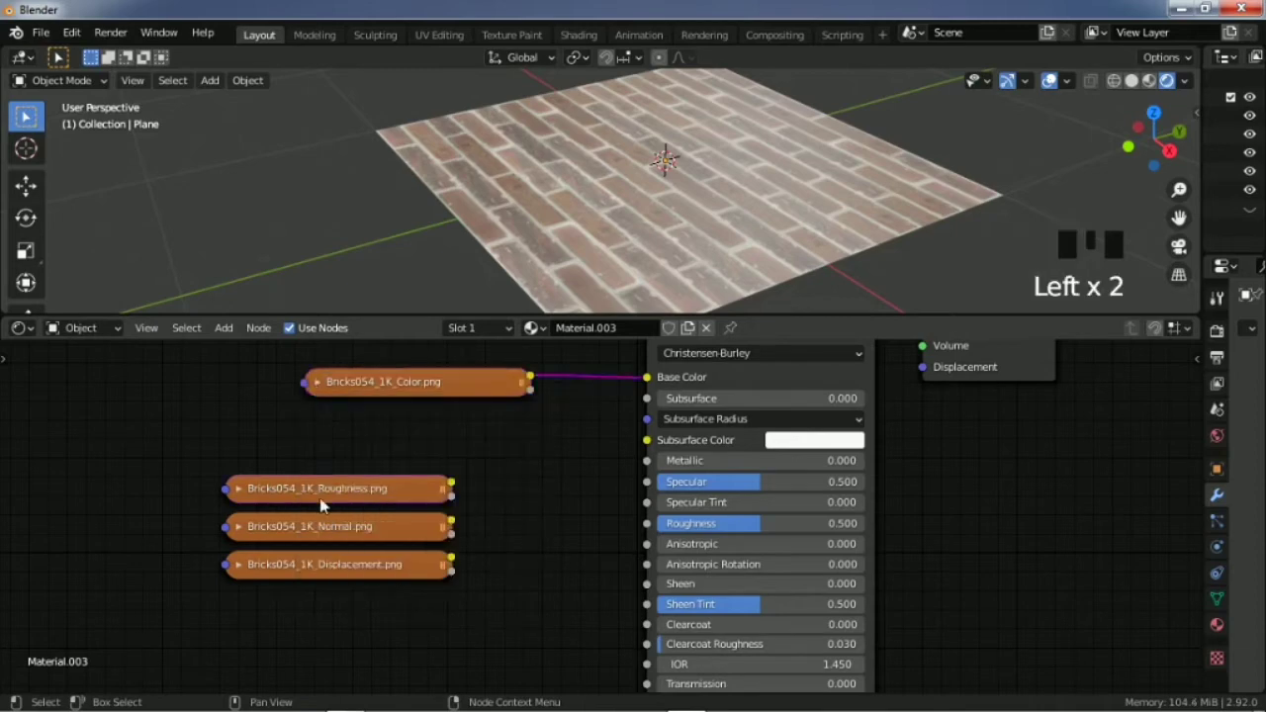
pyautogui.press('h')
pyautogui.scroll(-1, 320, 505)
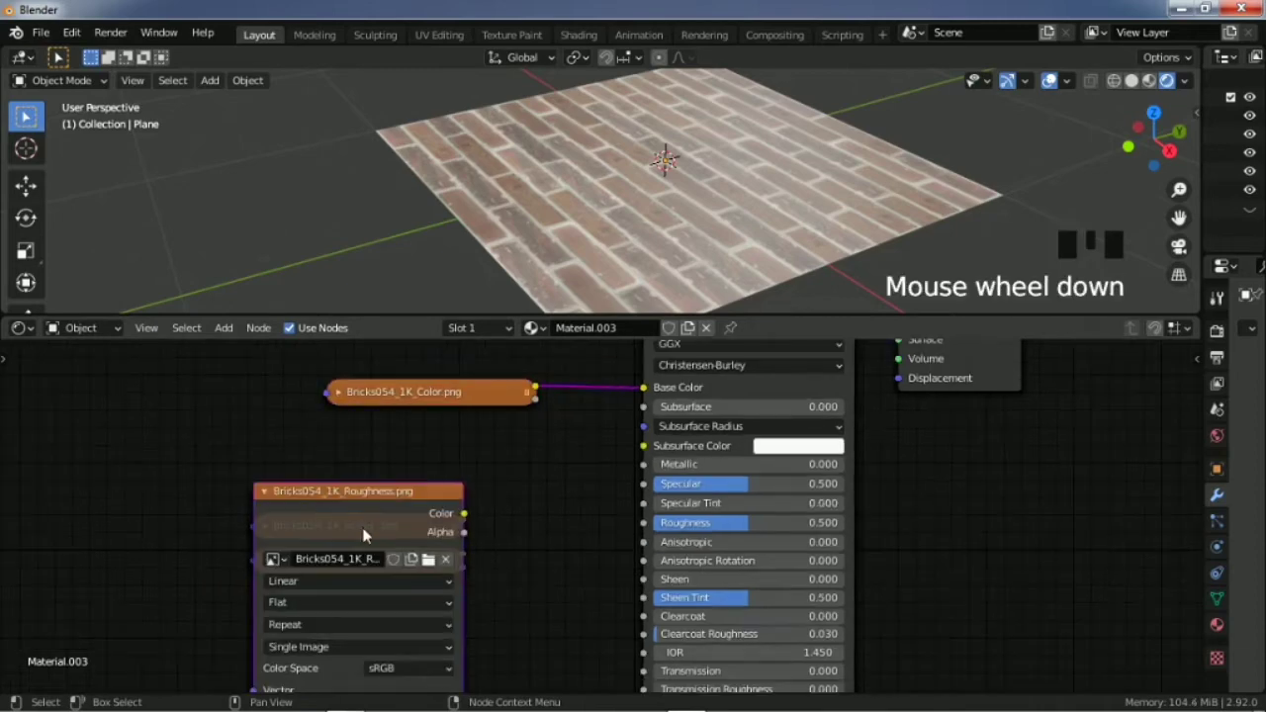
pyautogui.click(385, 668)
pyautogui.click(391, 590)
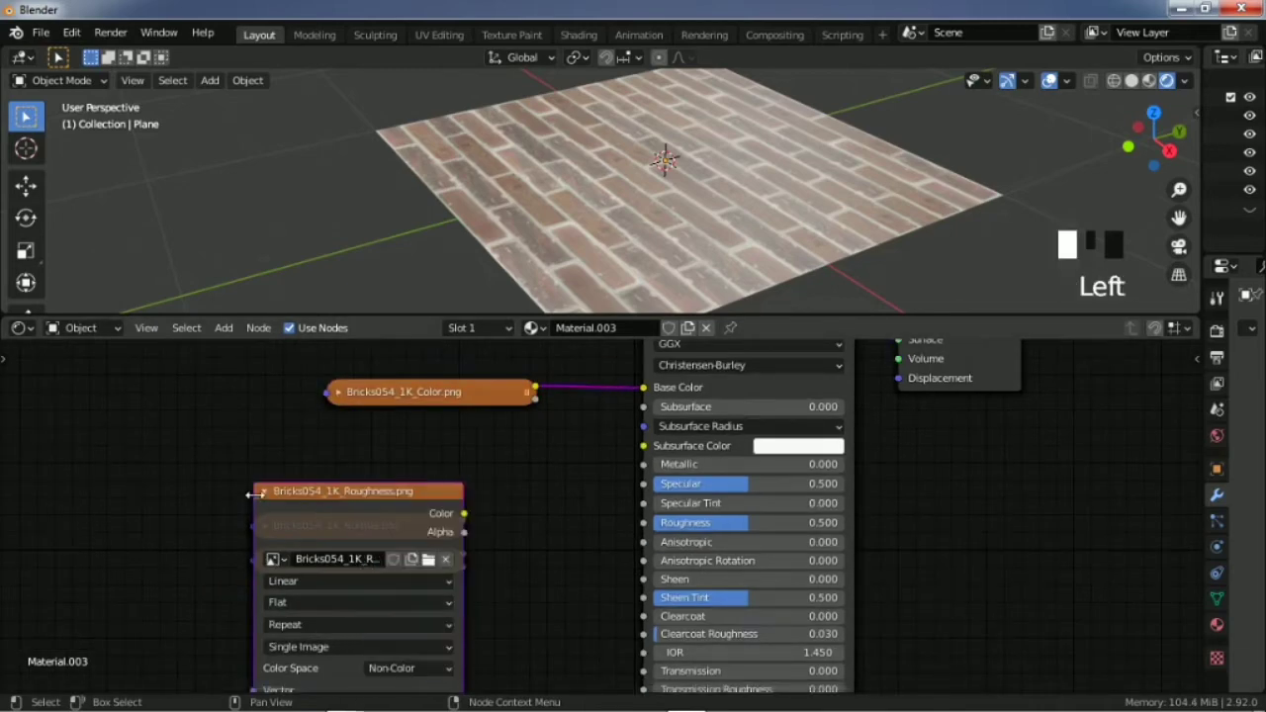
pyautogui.press('h')
# Step: Change the Bricks054_1K_Normal.png node's color space so the image is read as non-color data, and collapse the node again
pyautogui.click(306, 524)
pyautogui.press('h')
pyautogui.scroll(-2, 383, 608)
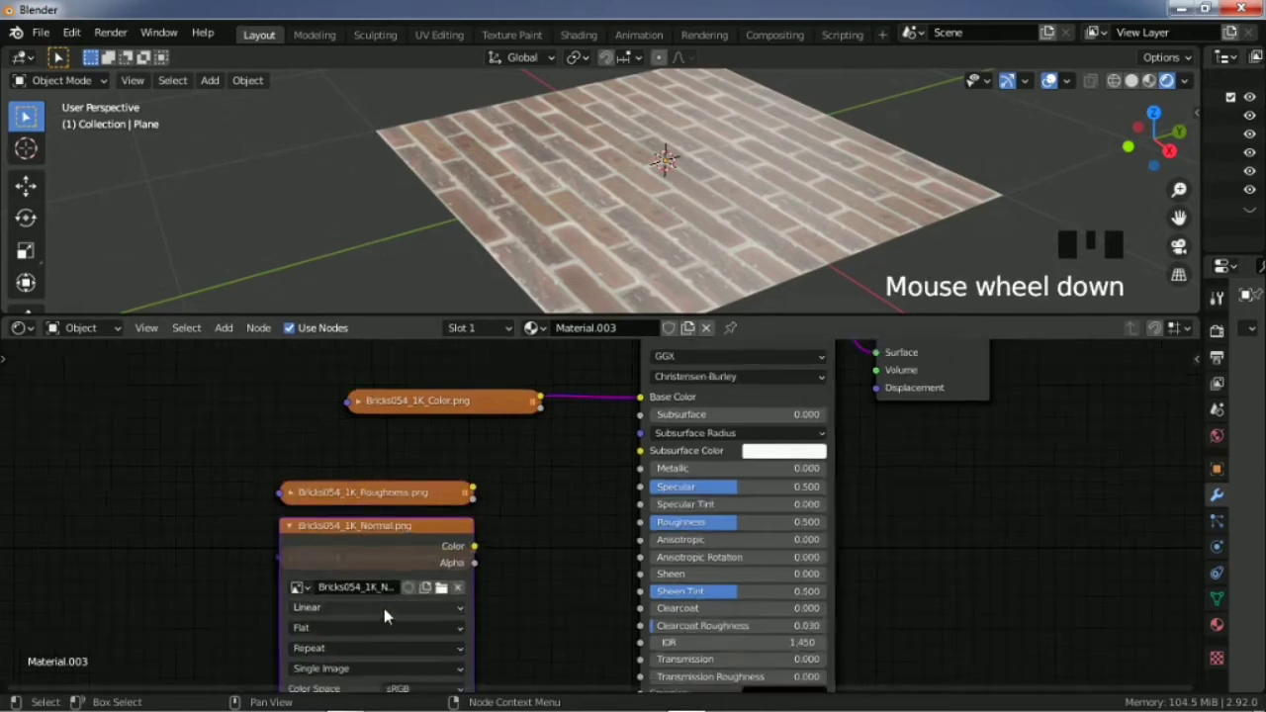
pyautogui.click(426, 676)
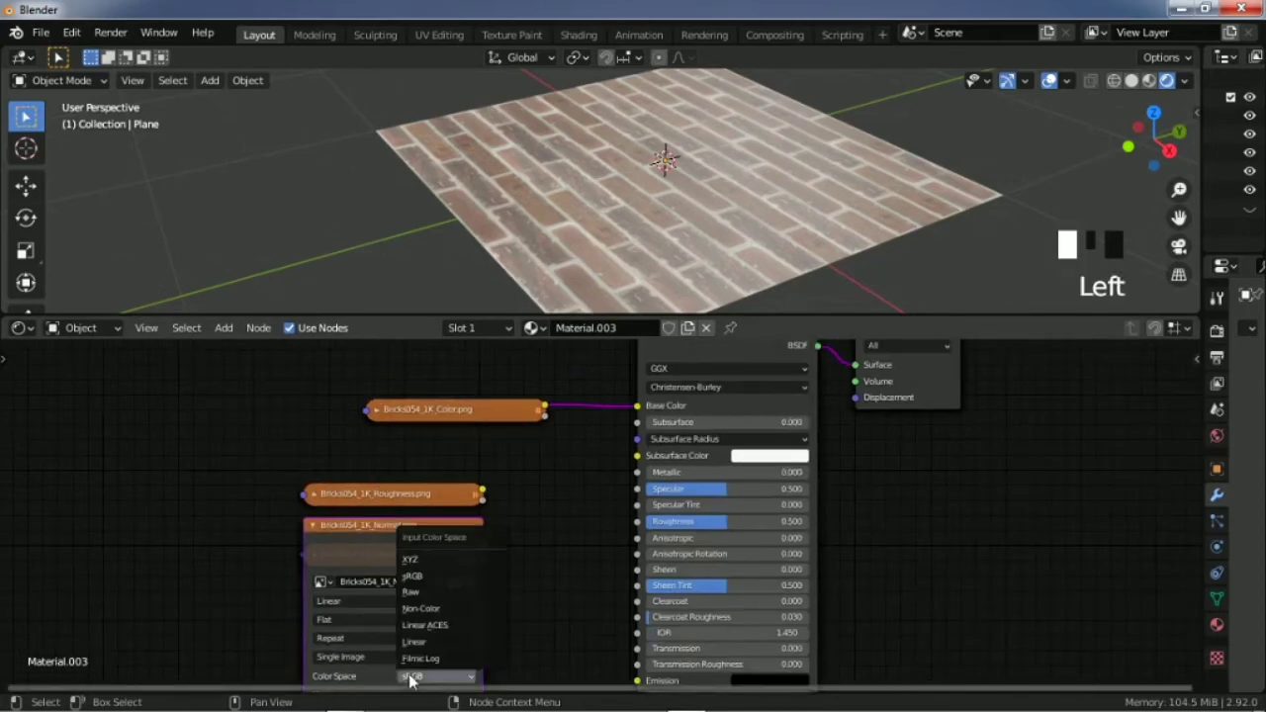
pyautogui.click(405, 594)
pyautogui.press('h')
# Step: Set the Bricks054_1K_Displacement.png node's color space to Non-Color and collapse the node again
pyautogui.scroll(3, 405, 593)
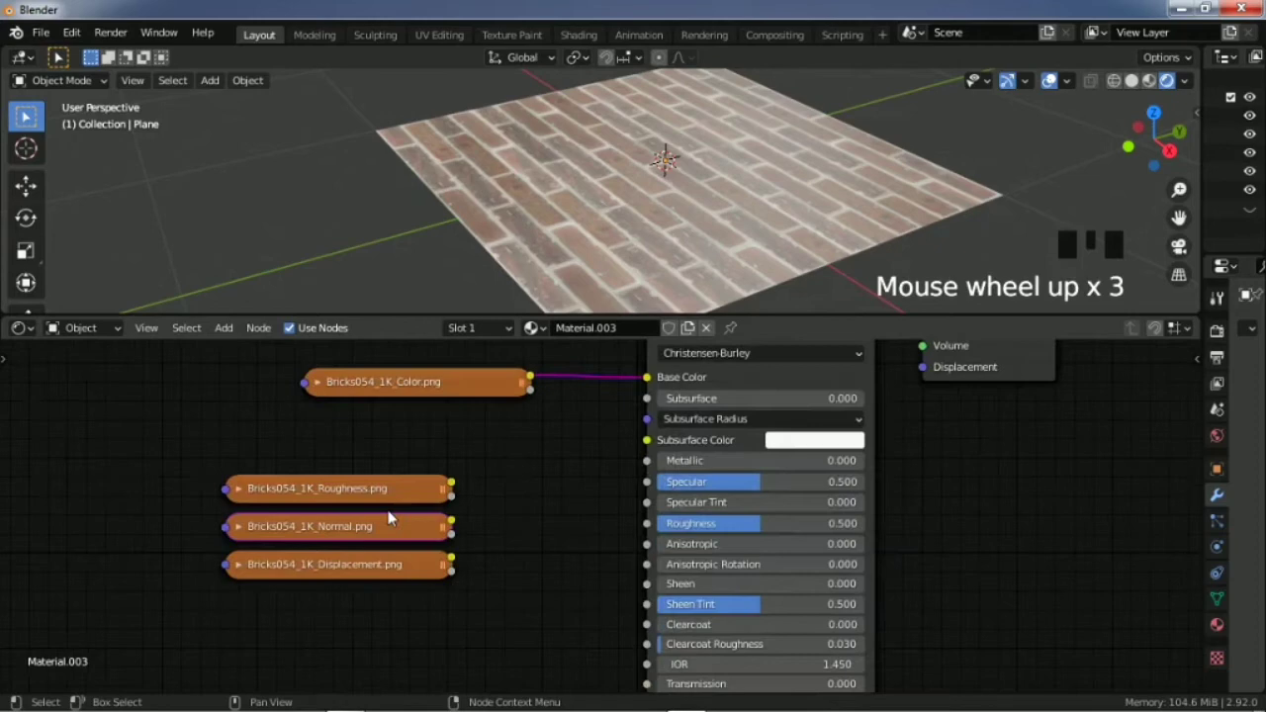
pyautogui.click(393, 569)
pyautogui.press('h')
pyautogui.scroll(-8, 505, 413)
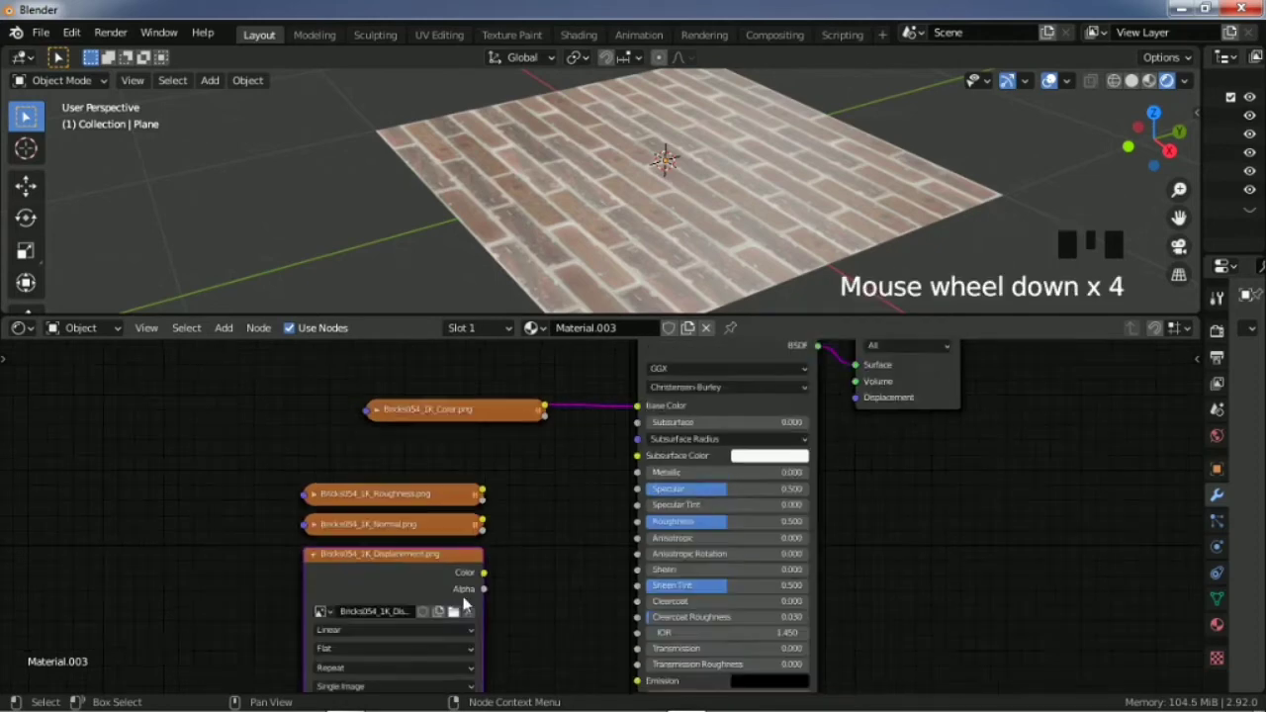
pyautogui.scroll(1, 510, 445)
pyautogui.click(473, 665)
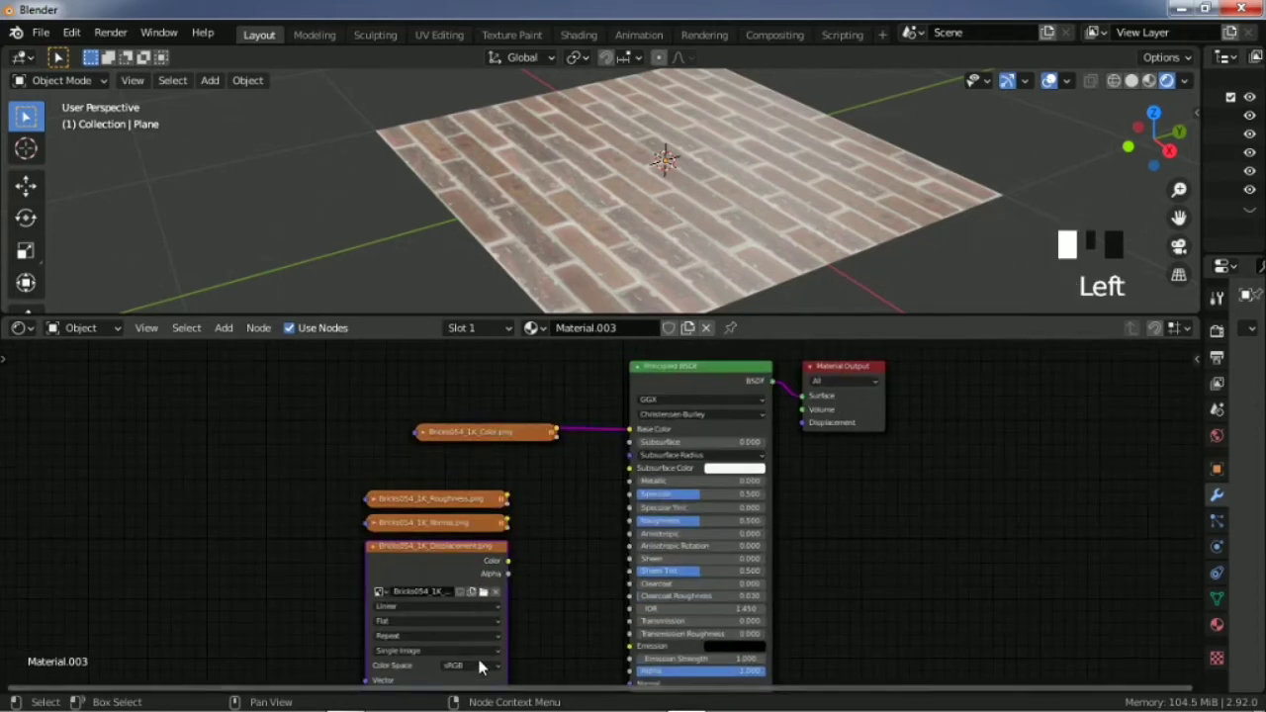
pyautogui.click(473, 665)
pyautogui.click(477, 616)
pyautogui.press('h')
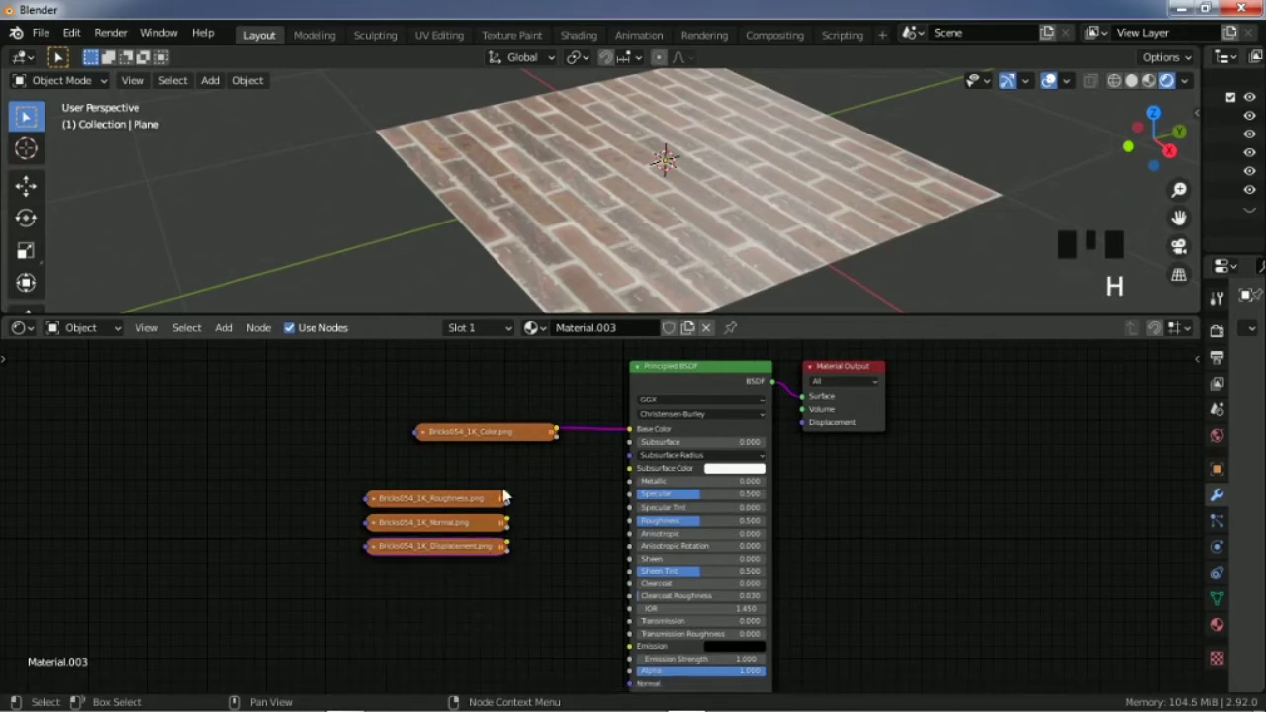
# Step: Connect the Bricks054_1K_Roughness.png node's Color output to the Principled BSDF's Roughness input and inspect the brick surface
pyautogui.scroll(8, 502, 465)
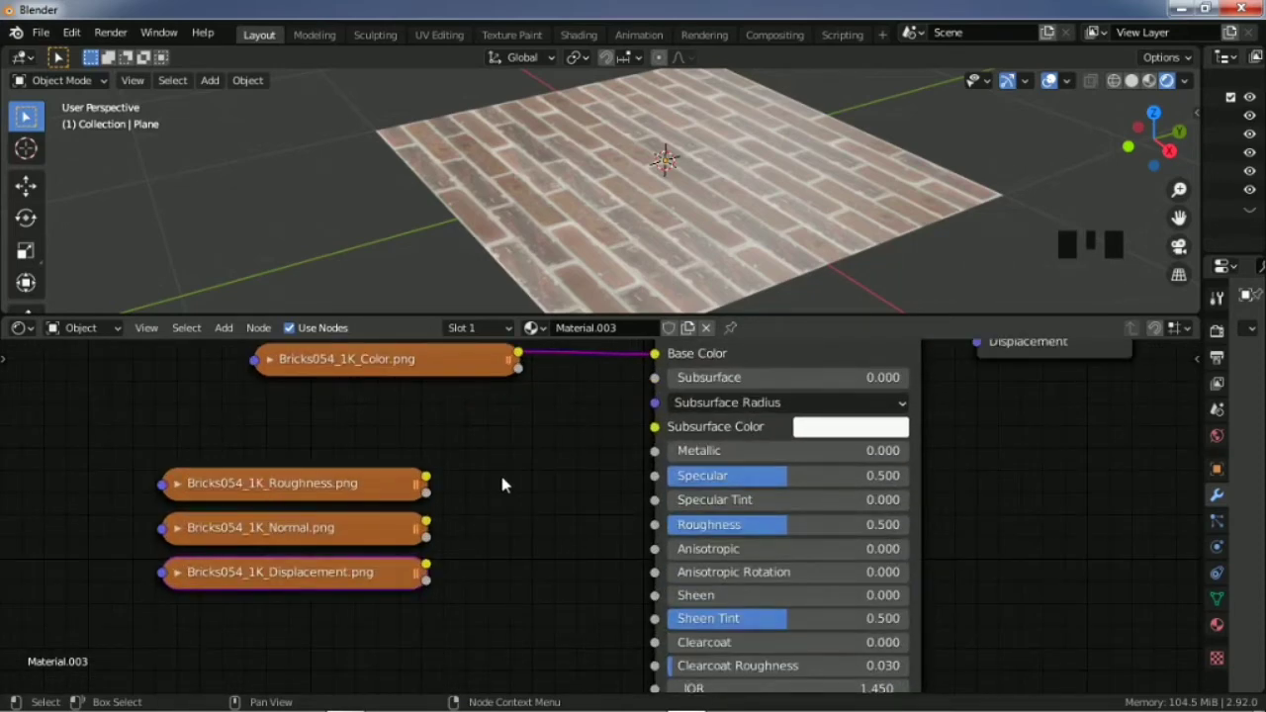
pyautogui.scroll(1, 463, 485)
pyautogui.click(412, 477)
pyautogui.moveTo(413, 478); pyautogui.dragTo(663, 529)
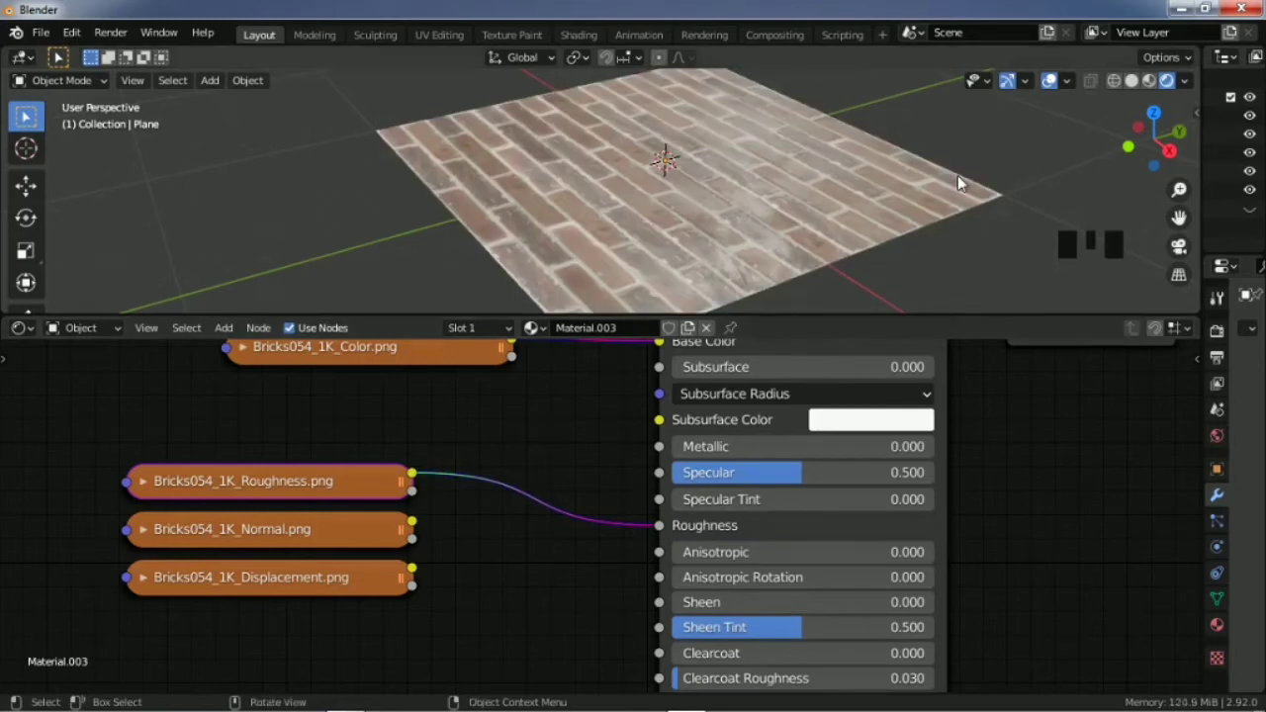
pyautogui.scroll(-4, 844, 184)
pyautogui.scroll(5, 844, 184)
pyautogui.moveTo(1153, 139); pyautogui.dragTo(1108, 147)
pyautogui.scroll(3, 735, 231)
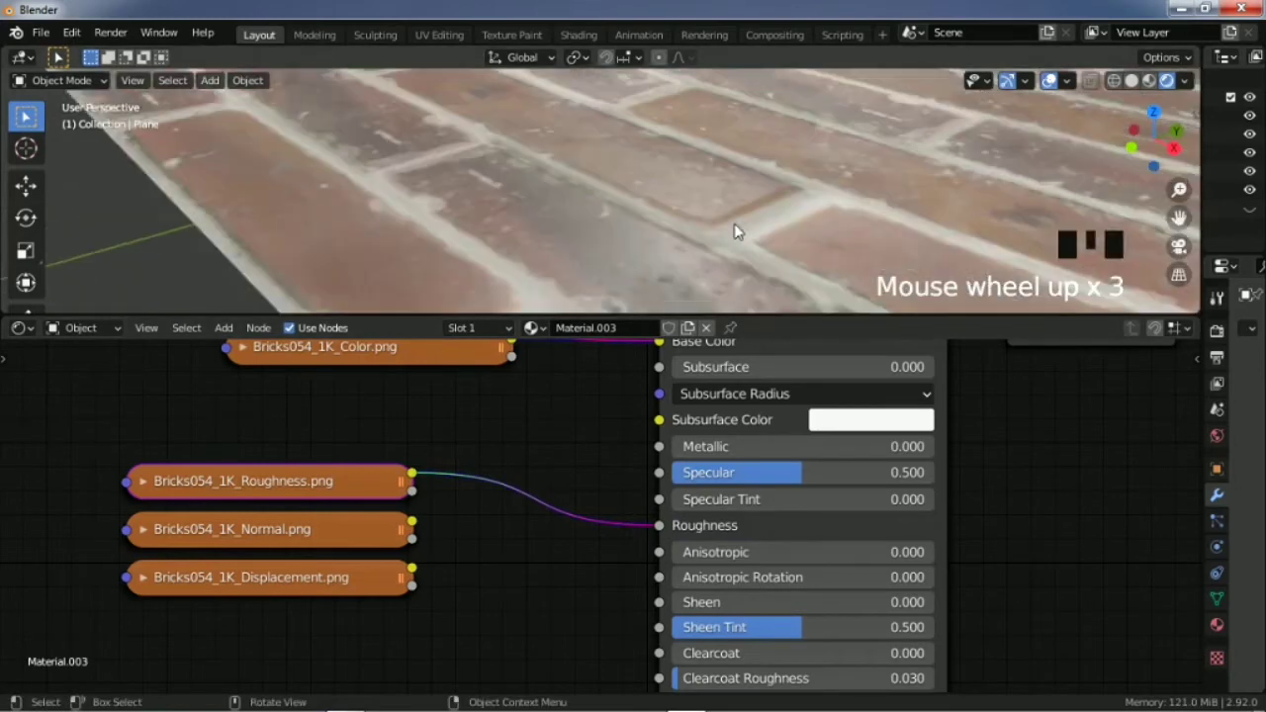
pyautogui.scroll(-6, 712, 180)
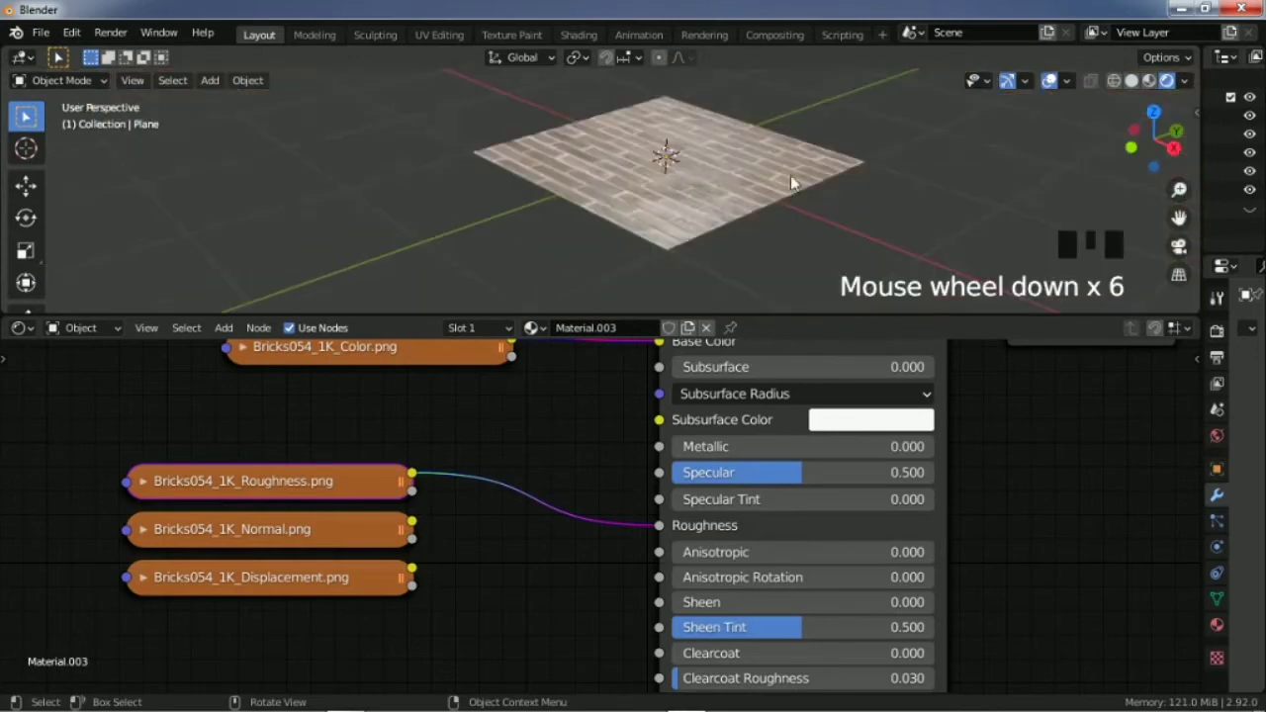
# Step: Try deleting one of the two lights above the plane, undo the deletion, and hide both lights instead
pyautogui.scroll(-11, 772, 188)
pyautogui.click(544, 97)
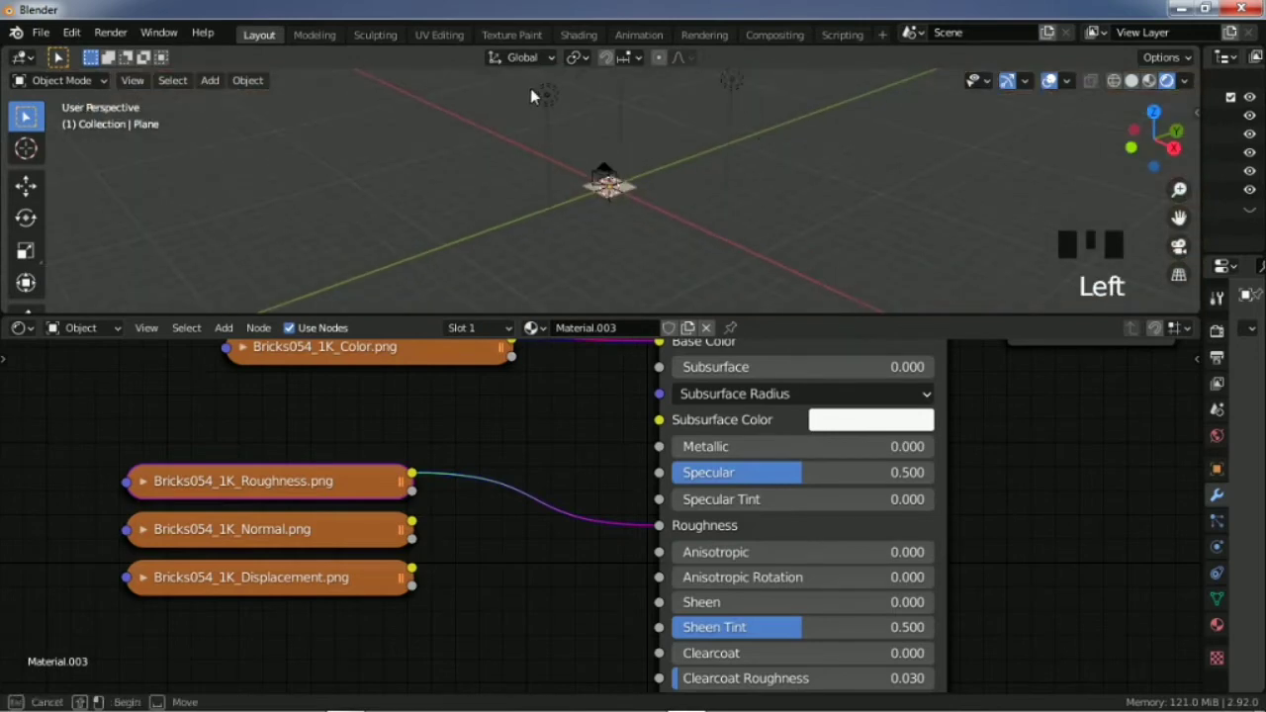
pyautogui.press('Delete')
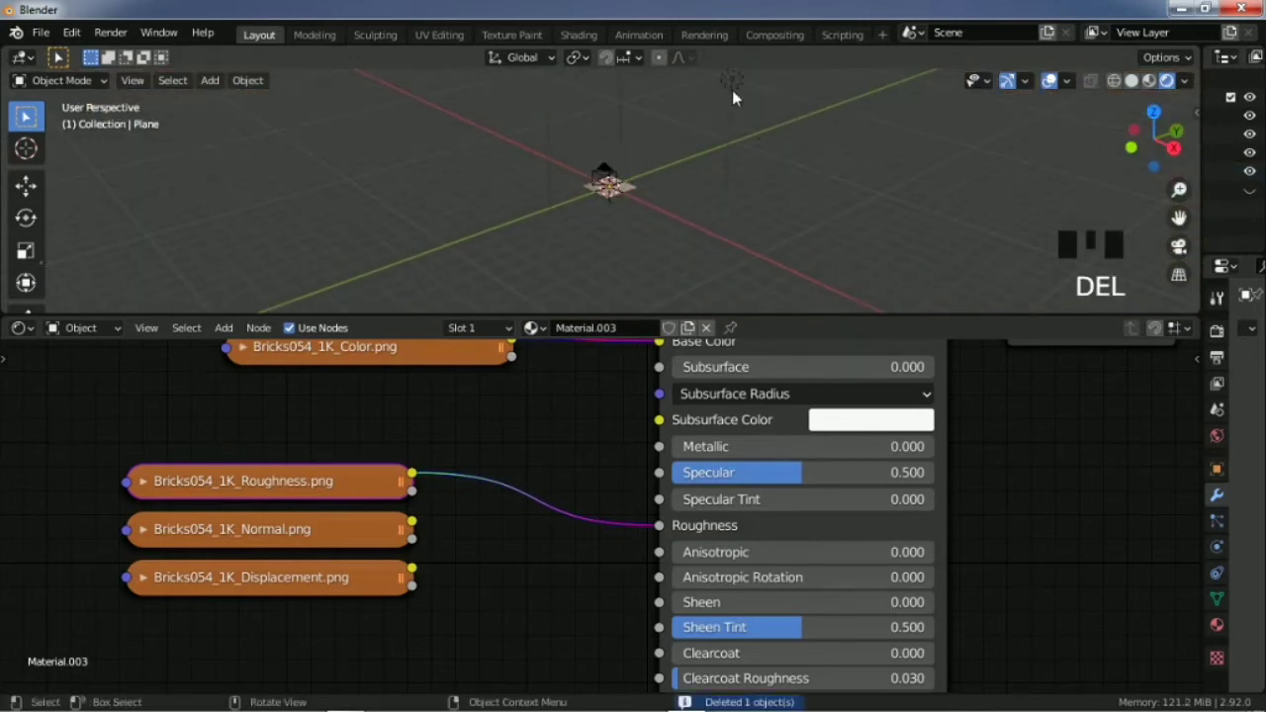
pyautogui.hotkey('ctrl', 'z')
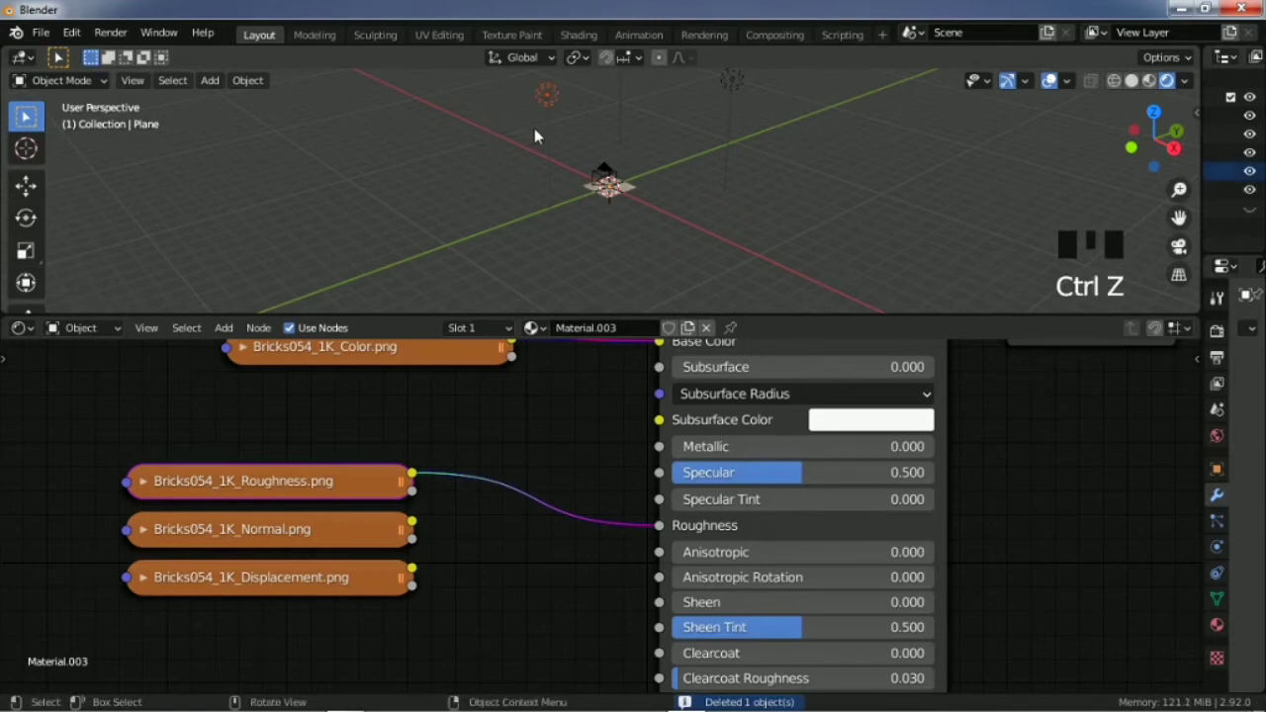
pyautogui.press('h')
pyautogui.click(737, 79)
pyautogui.press('h')
# Step: Select the brick plane and inspect its surface reflections up close with the lights hidden
pyautogui.scroll(3, 622, 154)
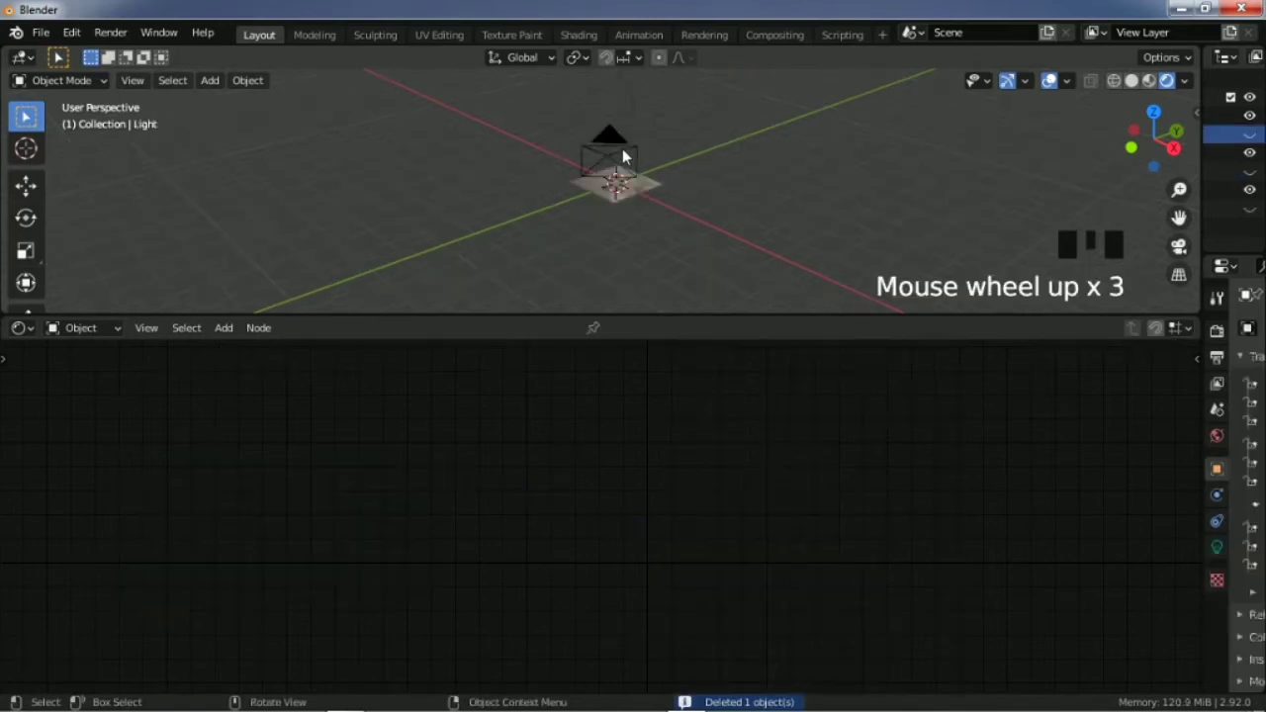
pyautogui.scroll(9, 624, 148)
pyautogui.click(704, 174)
pyautogui.scroll(3, 704, 174)
pyautogui.scroll(-1, 668, 174)
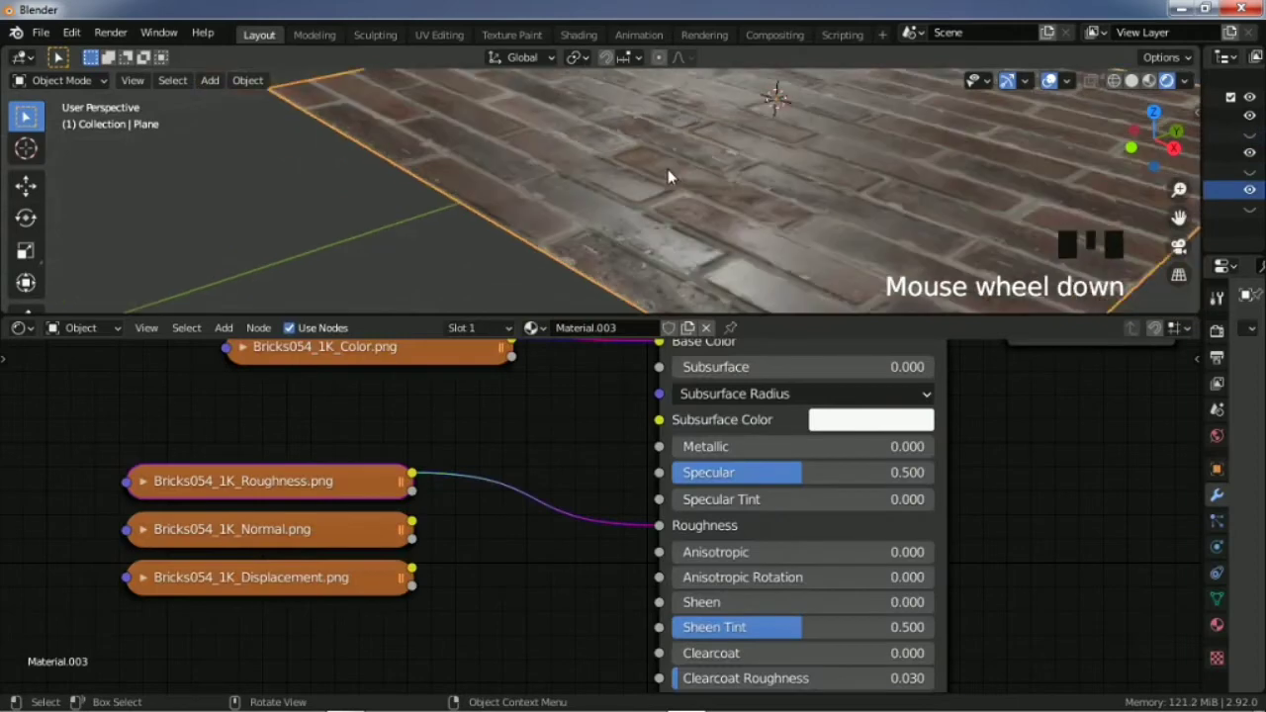
pyautogui.scroll(-2, 673, 180)
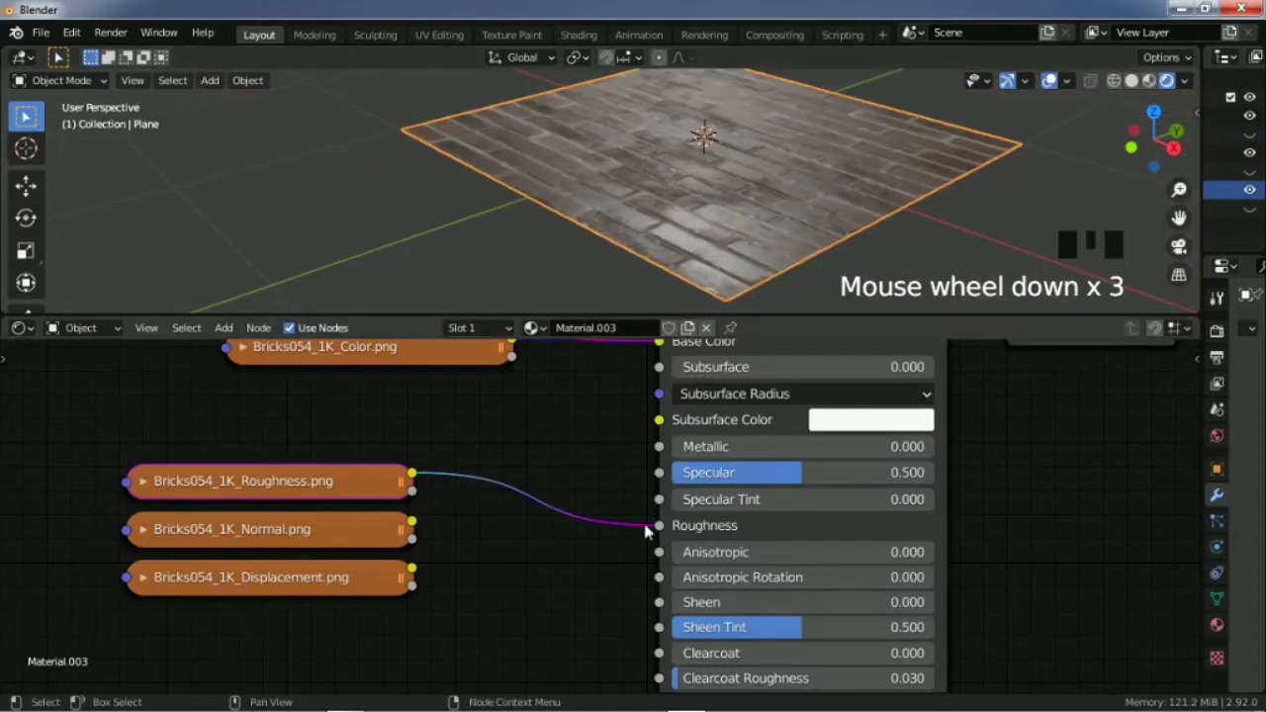
# Step: Disconnect the Roughness image from the Principled BSDF's Roughness input and reconnect it to compare the plane's reflections
pyautogui.moveTo(648, 528); pyautogui.dragTo(574, 477)
pyautogui.scroll(-2, 702, 235)
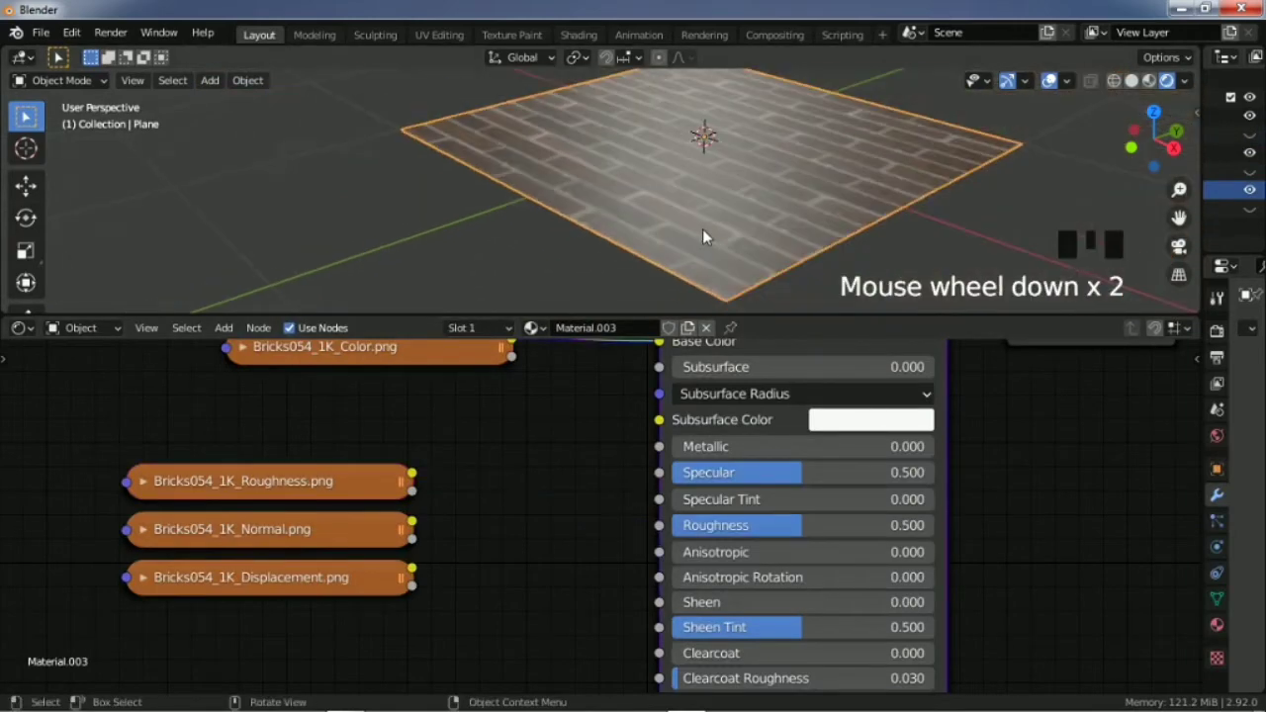
pyautogui.moveTo(411, 473); pyautogui.dragTo(659, 525)
pyautogui.scroll(-1, 742, 150)
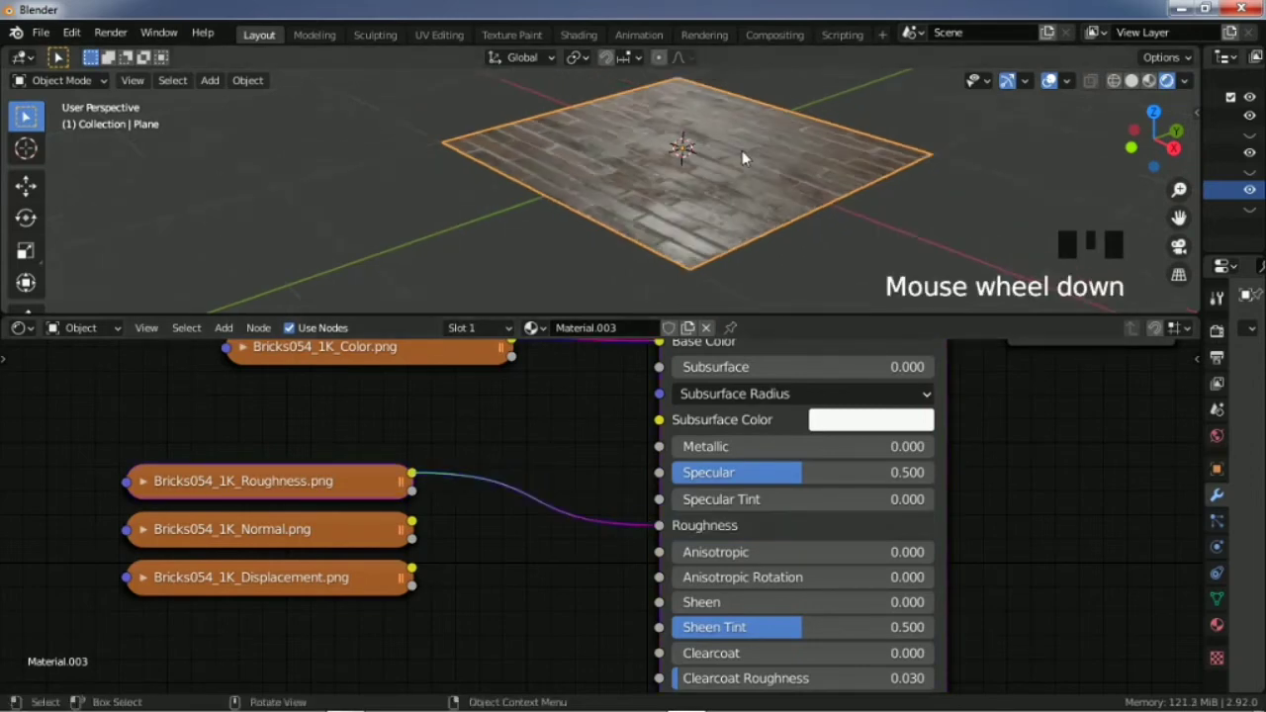
pyautogui.scroll(7, 742, 151)
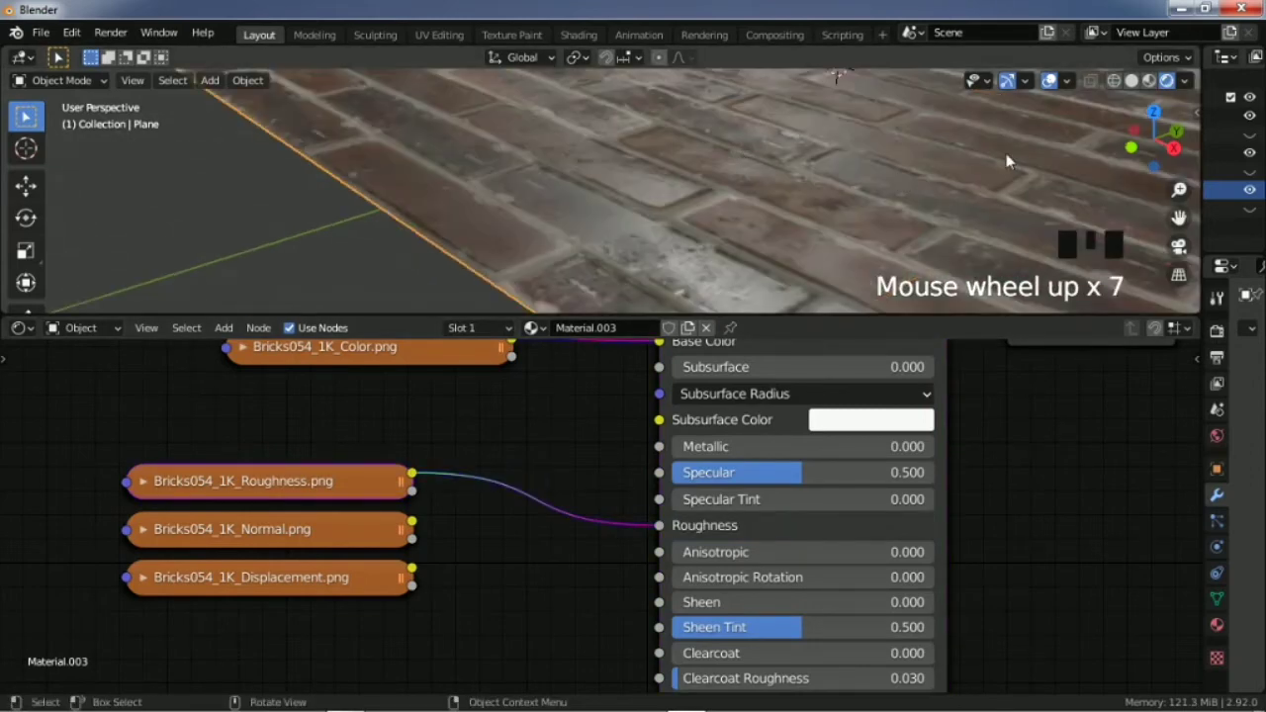
pyautogui.scroll(-2, 416, 545)
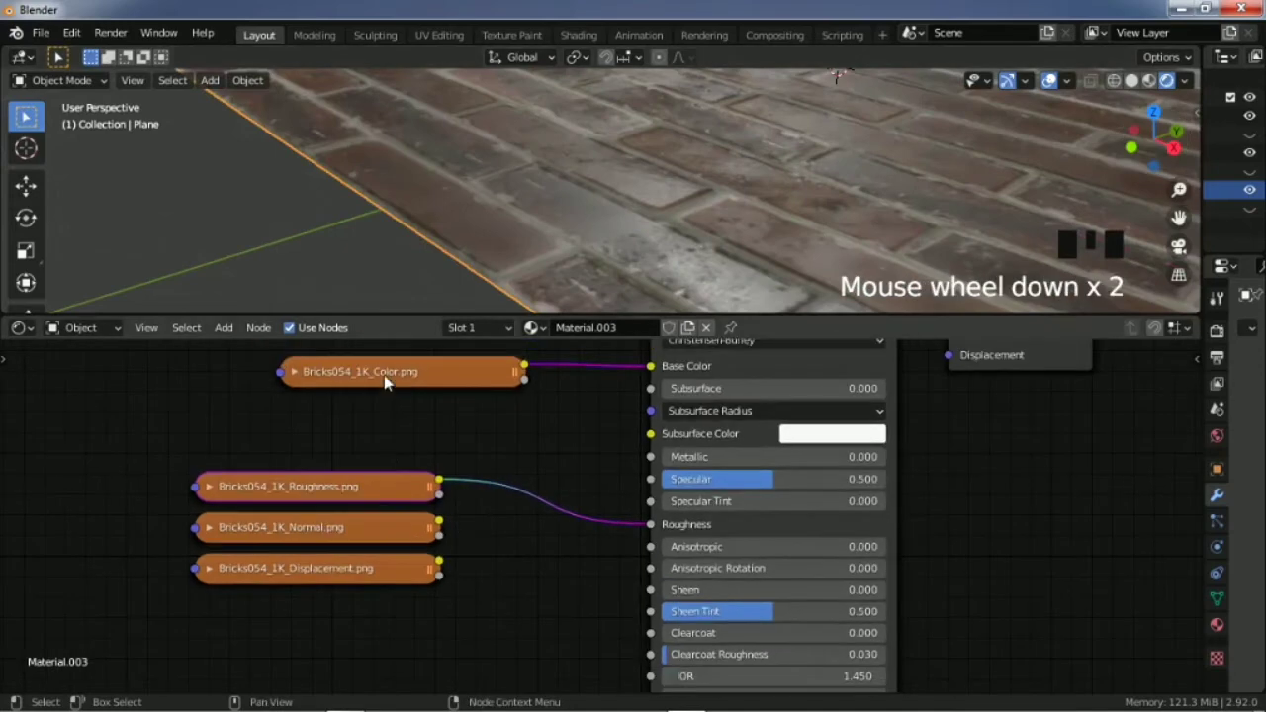
# Step: Expand the Bricks054_1K_Normal.png node to check its color space, and collapse it again
pyautogui.keyDown('shift'); pyautogui.scroll(-2, 482, 542); pyautogui.keyUp('shift')
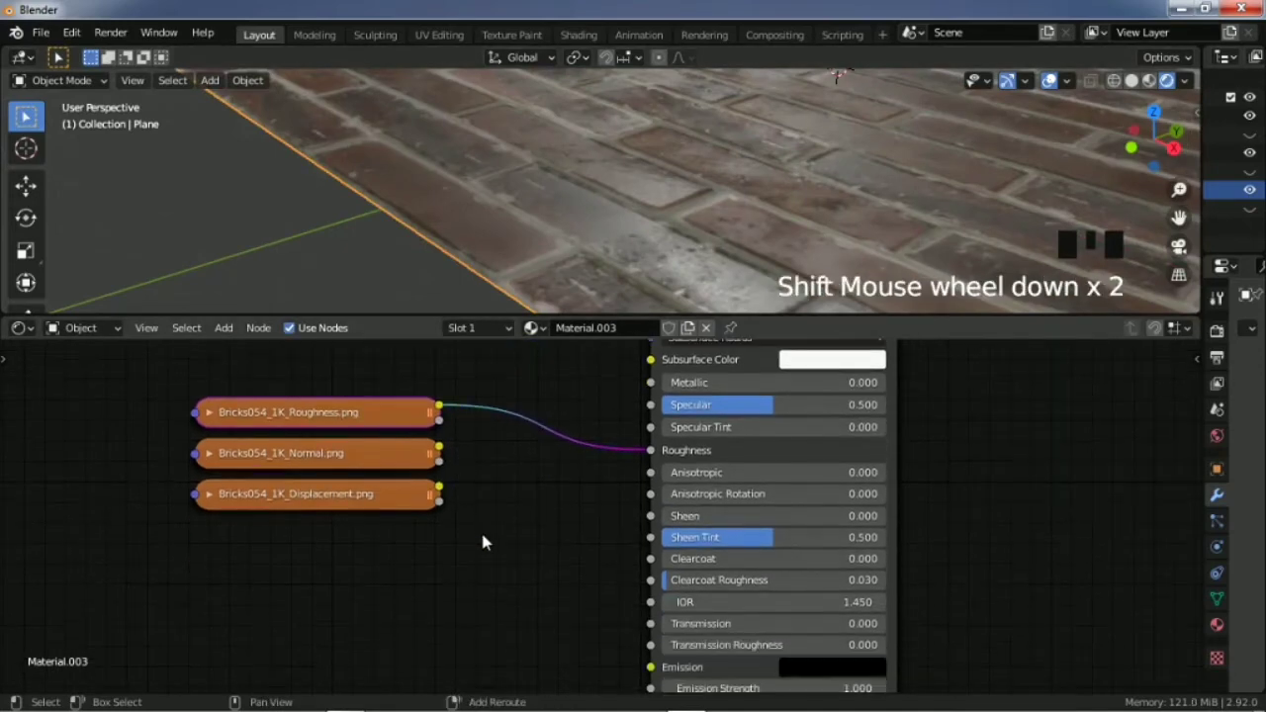
pyautogui.click(519, 496)
pyautogui.click(321, 427)
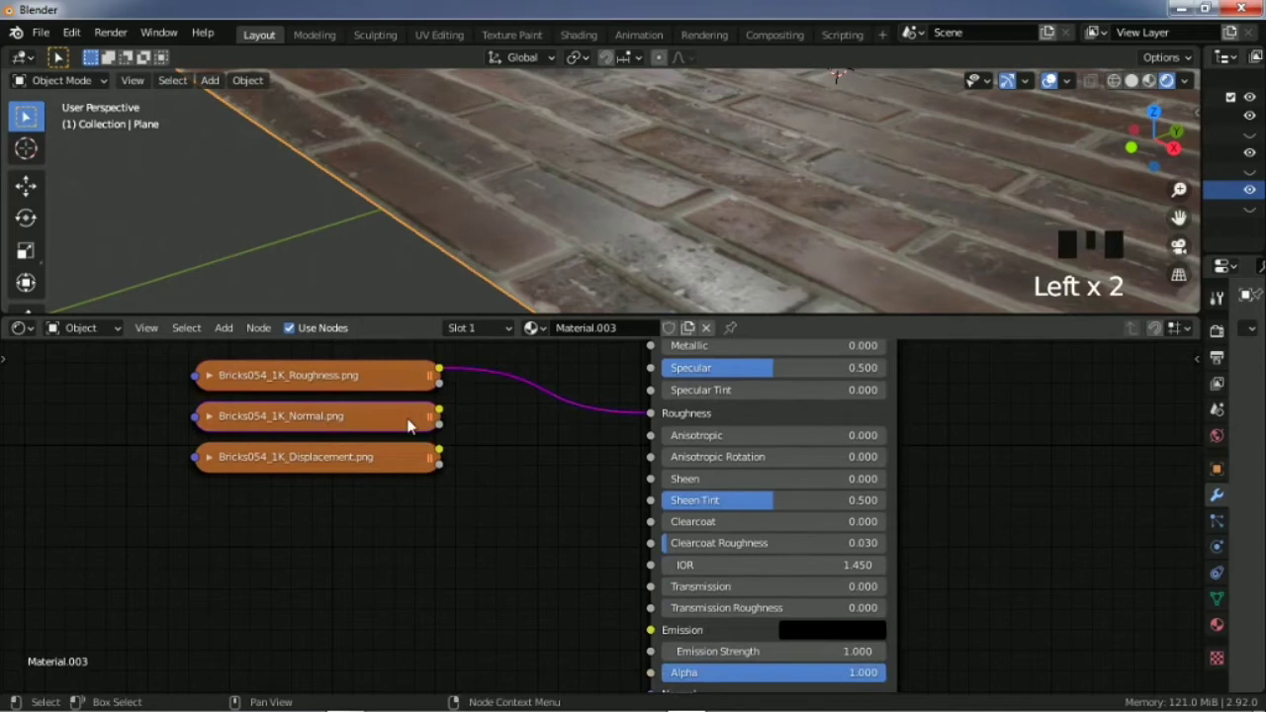
pyautogui.press('h')
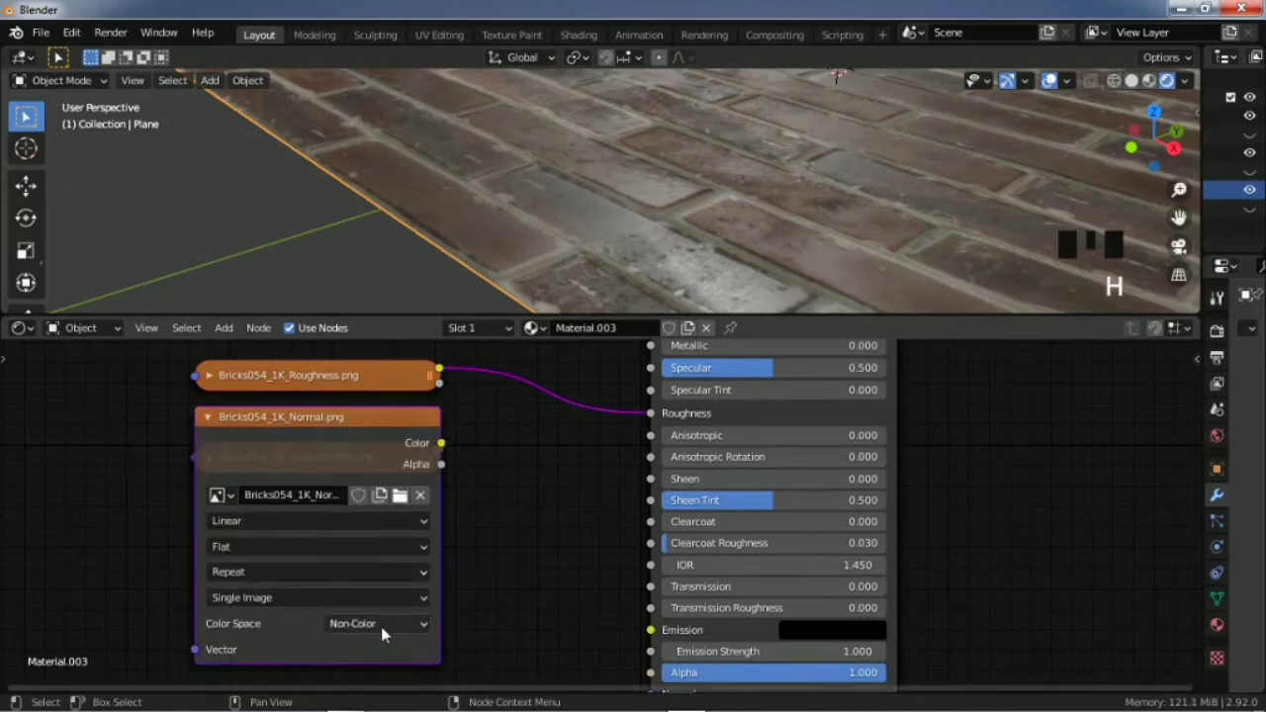
pyautogui.press('h')
pyautogui.click(492, 480)
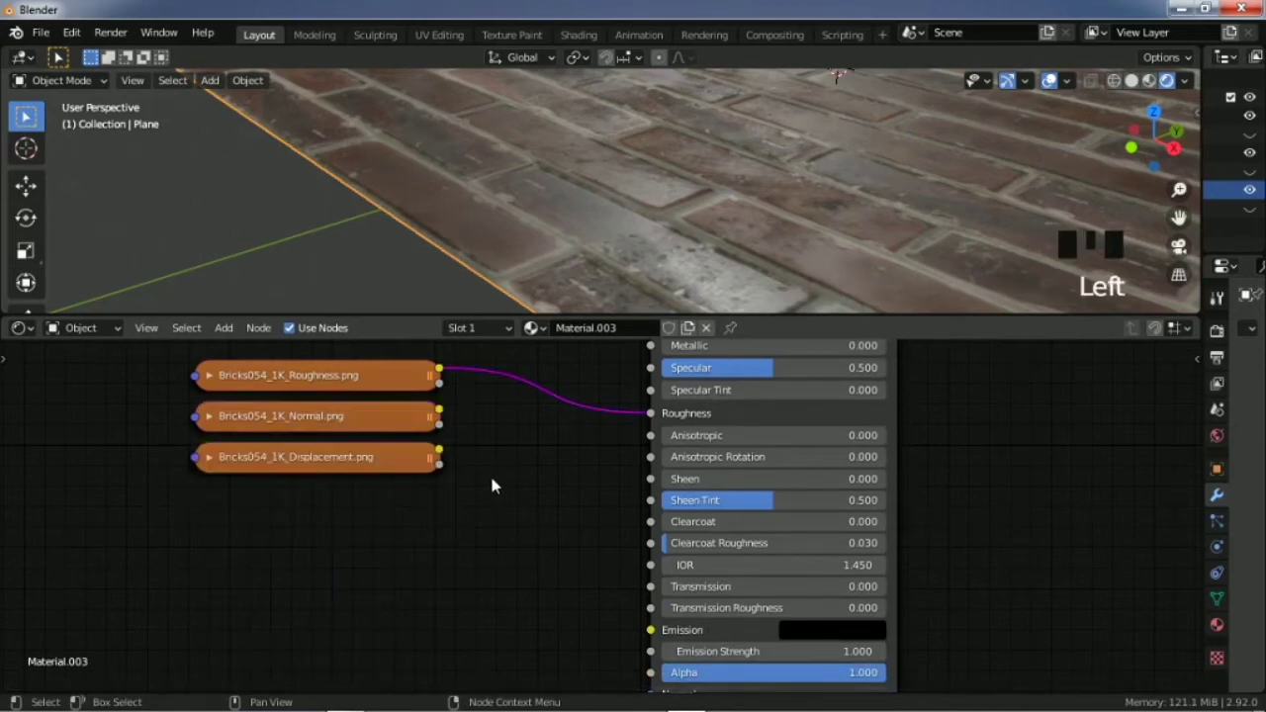
# Step: Add a Normal Map node and place it between the image nodes and the Principled BSDF
pyautogui.hotkey('shift', 'a')
pyautogui.moveTo(493, 481)
pyautogui.moveTo(402, 520)
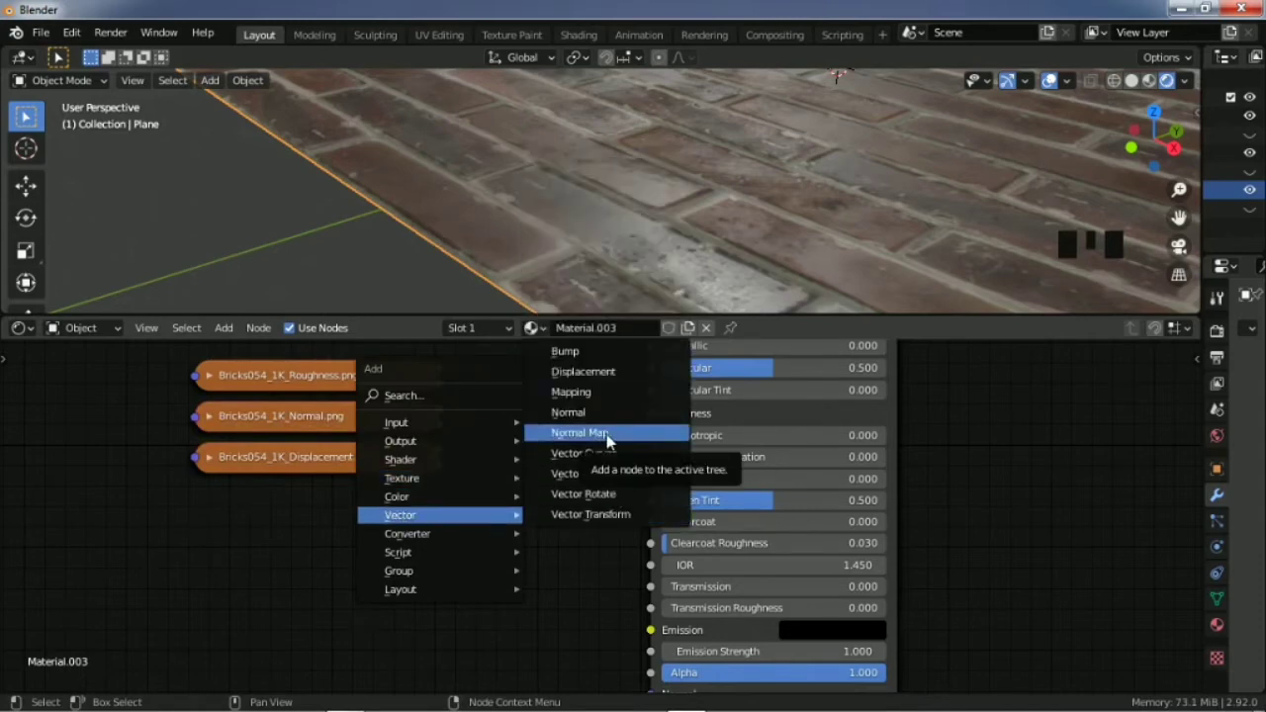
pyautogui.click(435, 395)
pyautogui.write('nor')
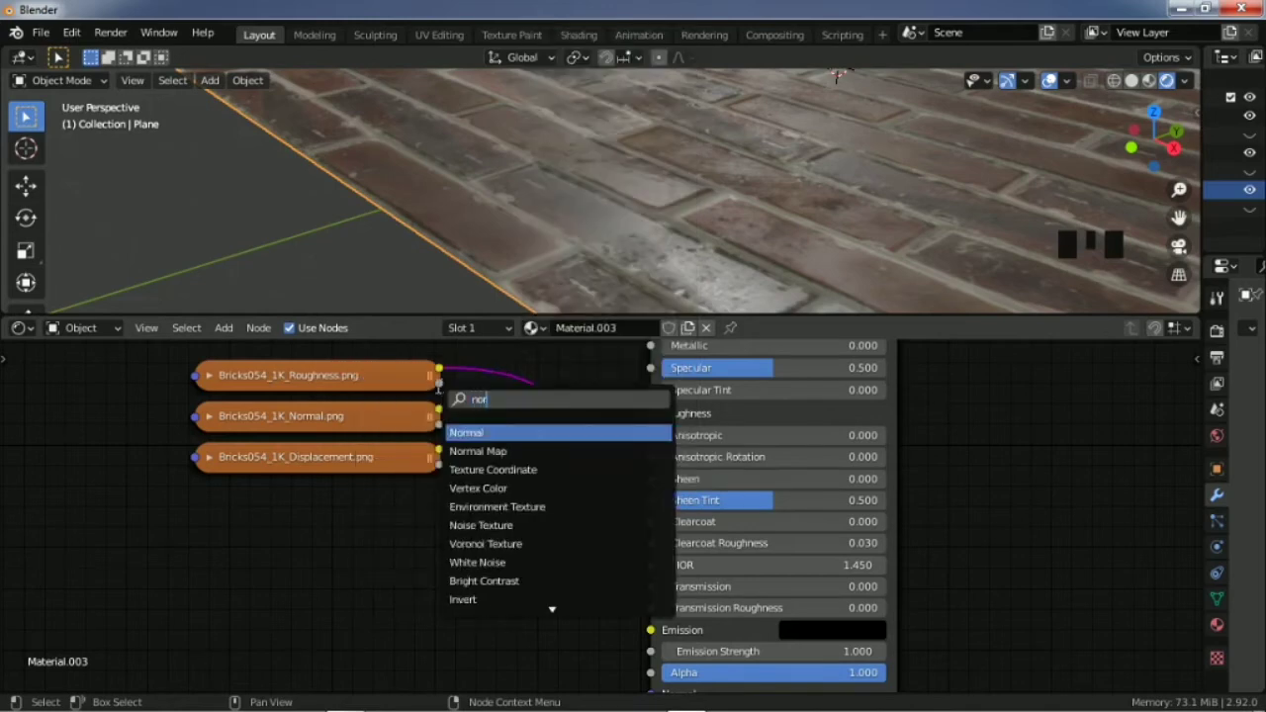
pyautogui.click(485, 451)
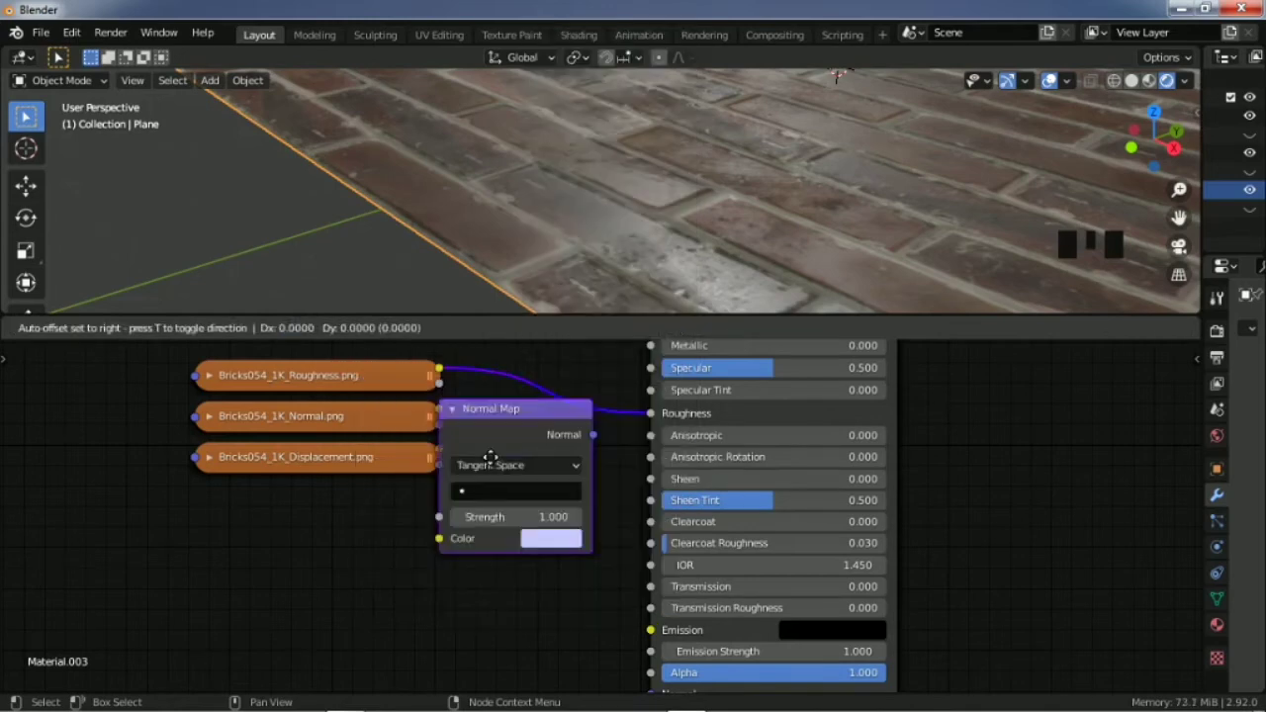
pyautogui.click(527, 522)
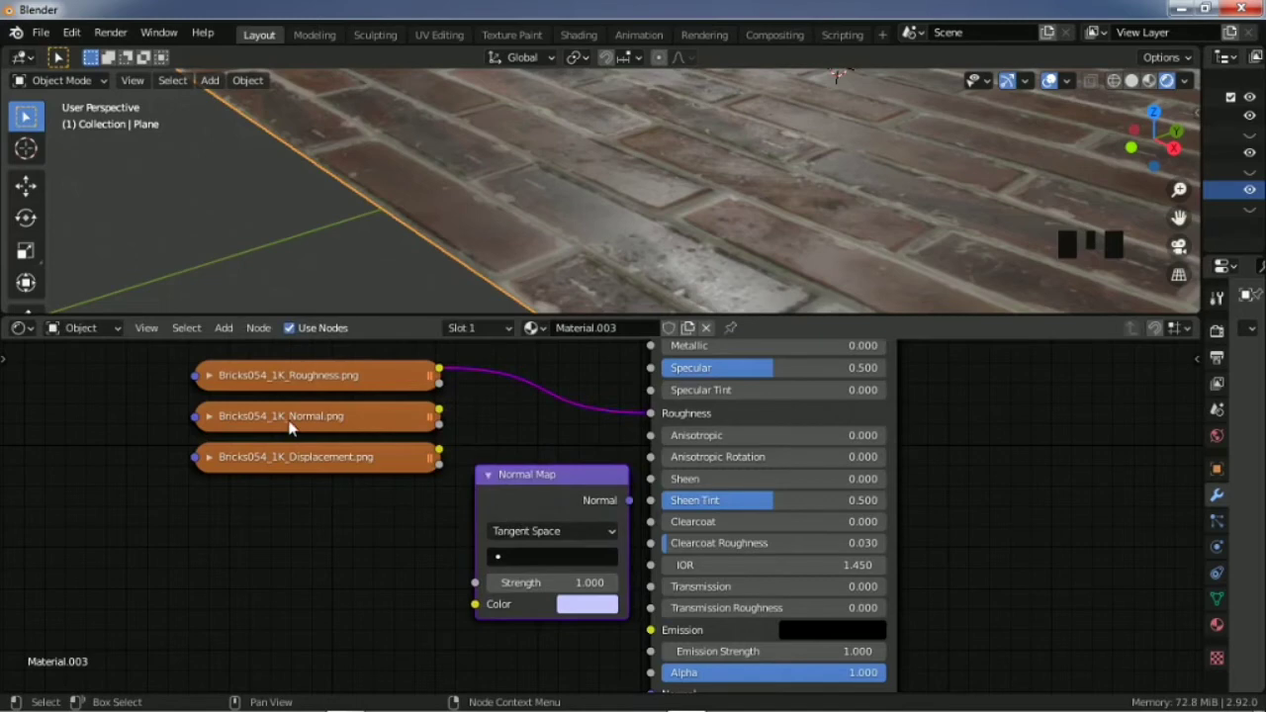
# Step: Move the Normal and Displacement image nodes lower and connect the Normal image's Color output to the Normal Map's Color input
pyautogui.moveTo(315, 398); pyautogui.dragTo(277, 514)
pyautogui.press('g')
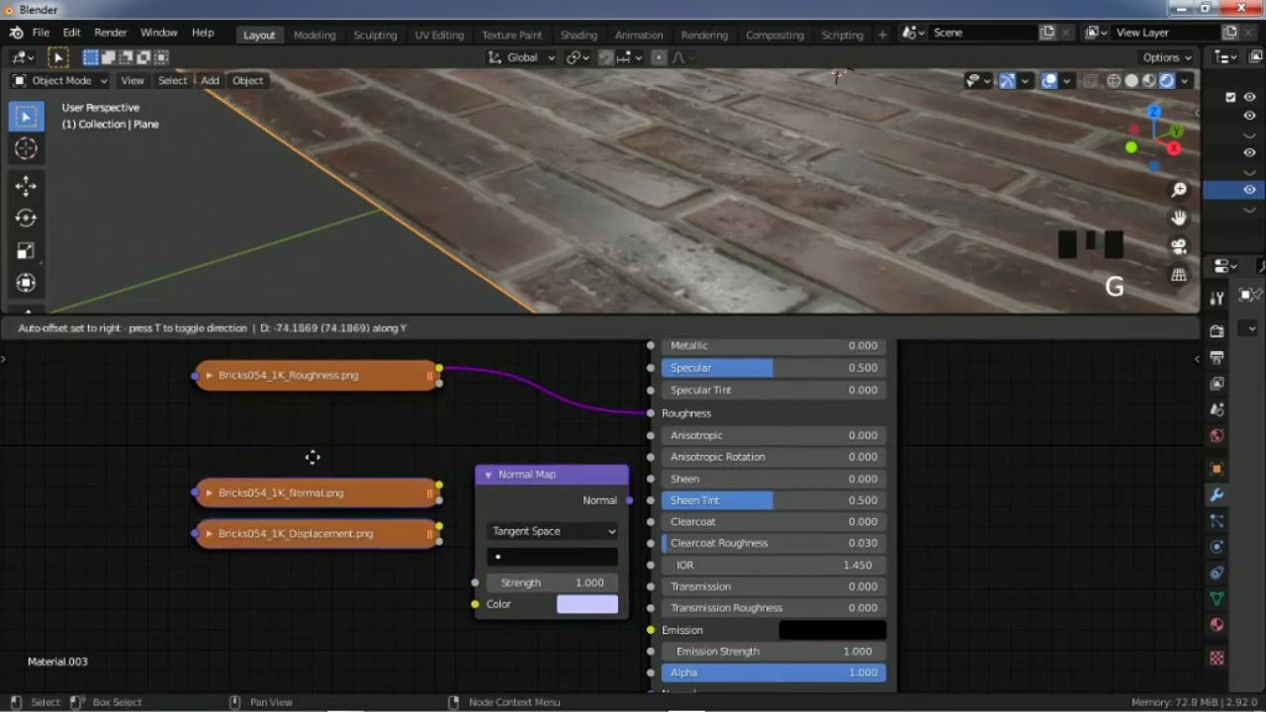
pyautogui.click(304, 579)
pyautogui.scroll(3, 252, 591)
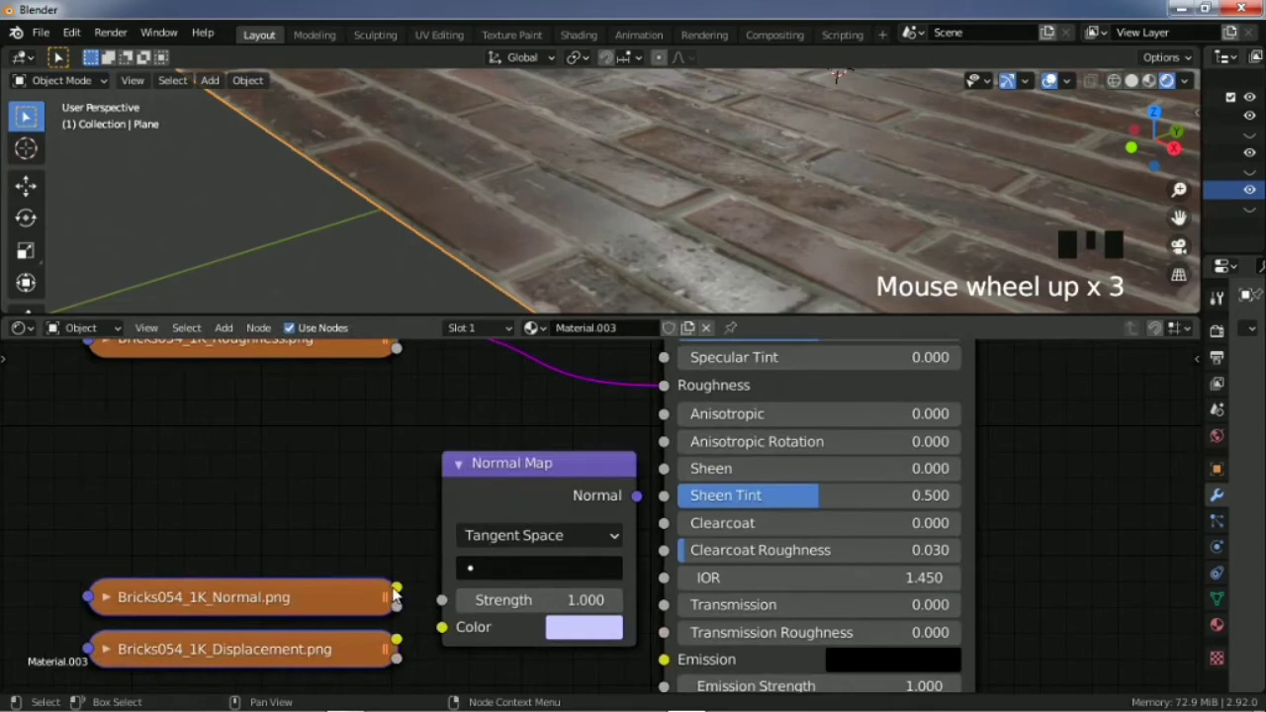
pyautogui.moveTo(396, 591); pyautogui.dragTo(441, 629)
# Step: Collapse the Normal Map node, move it away from the shader, and connect its Normal output to the Principled BSDF's Normal input
pyautogui.click(459, 465)
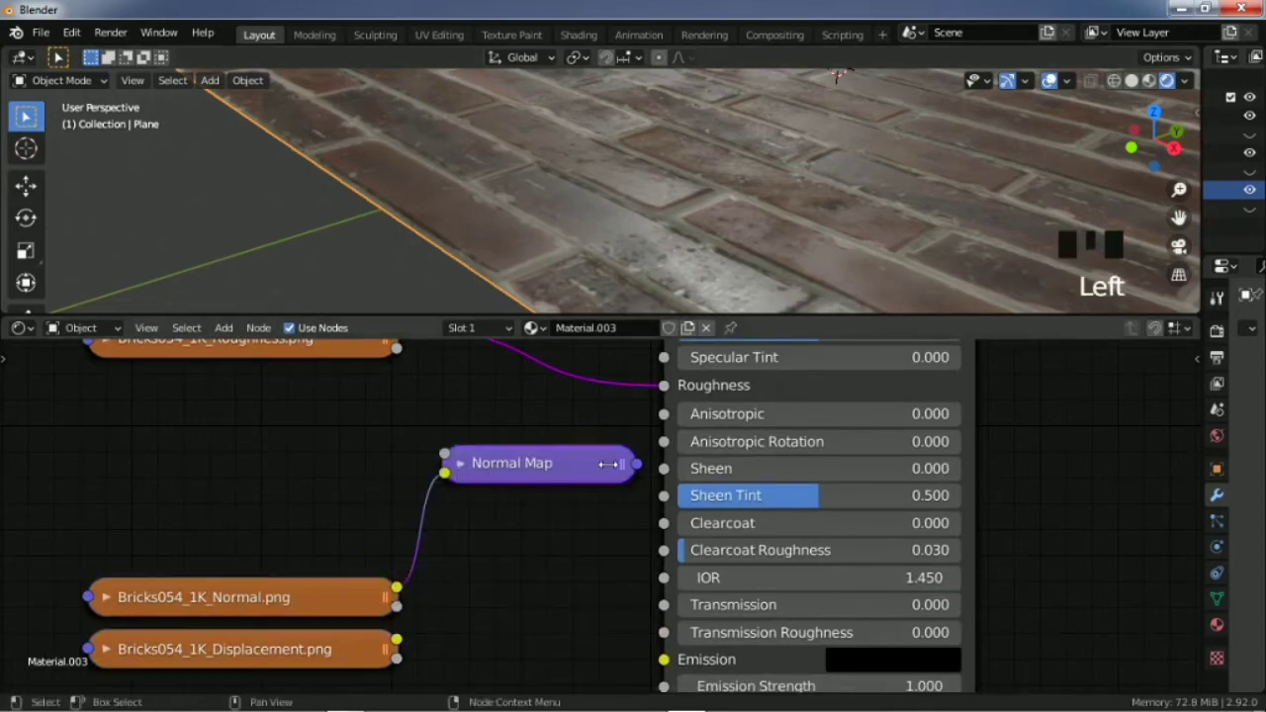
pyautogui.moveTo(526, 468); pyautogui.dragTo(442, 469)
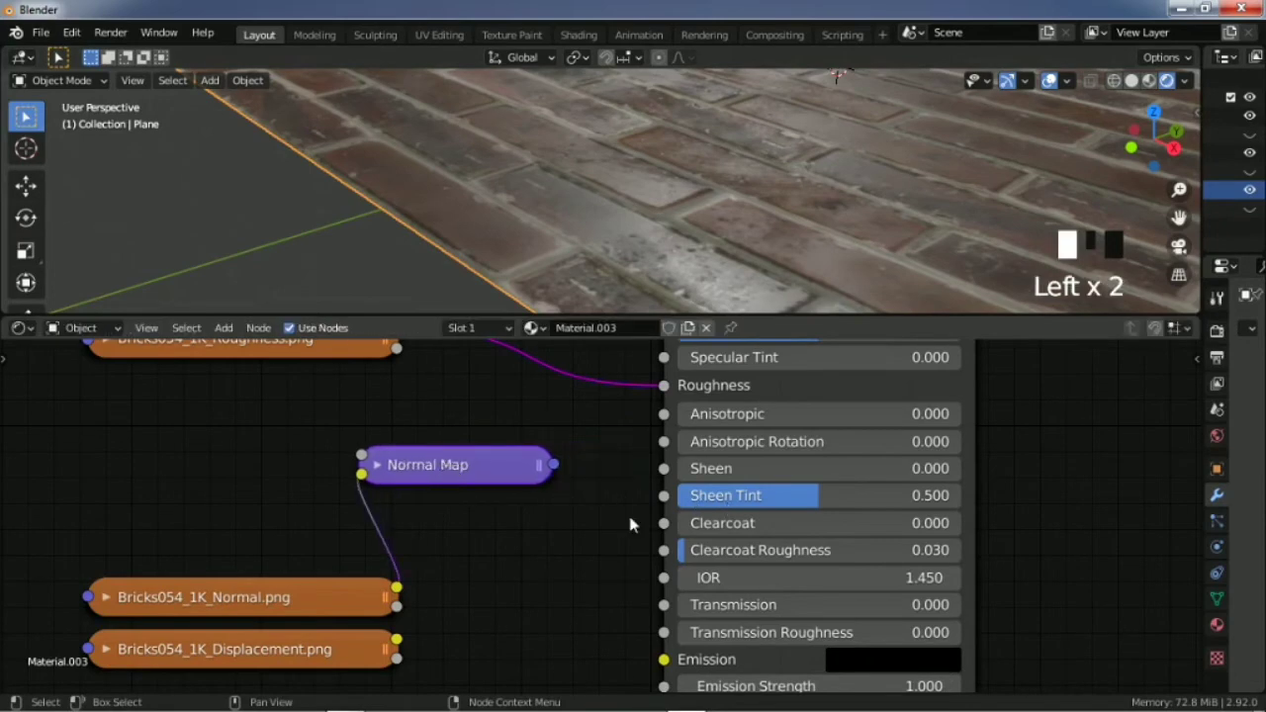
pyautogui.scroll(-6, 605, 401)
pyautogui.moveTo(510, 485); pyautogui.dragTo(641, 659)
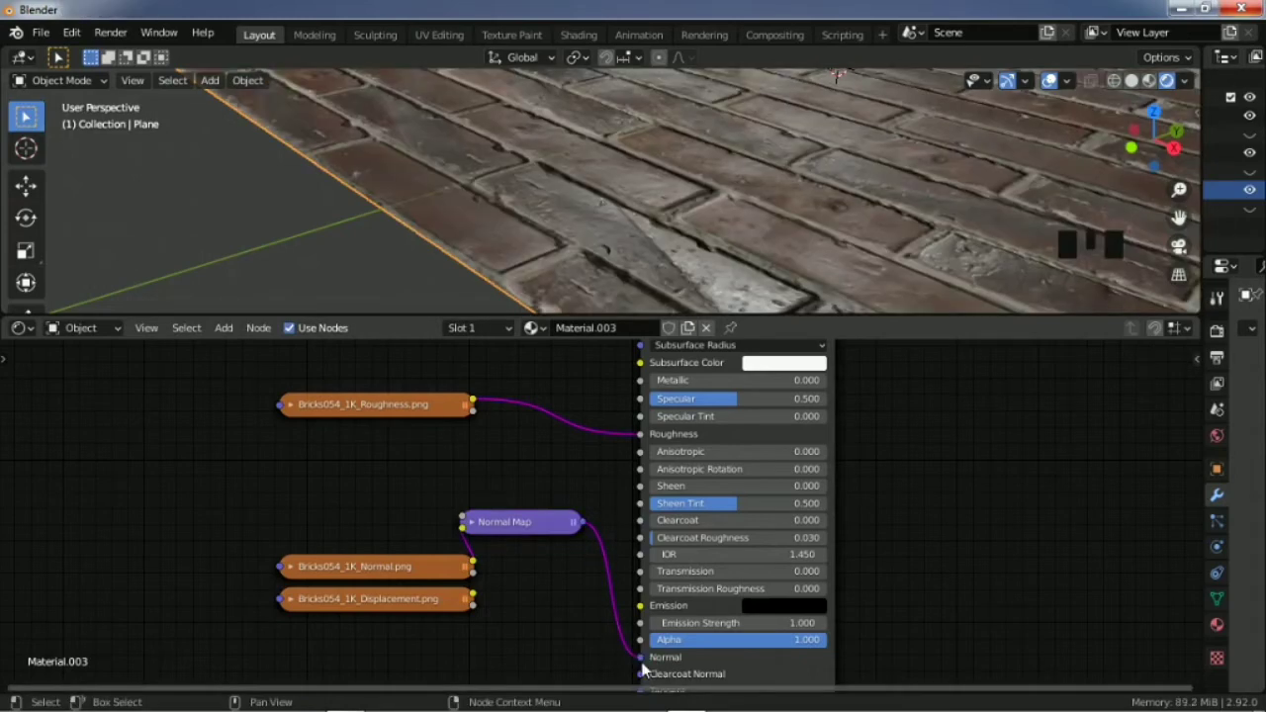
# Step: Inspect the plane's brick relief up close and from different angles
pyautogui.scroll(5, 750, 160)
pyautogui.scroll(-4, 751, 162)
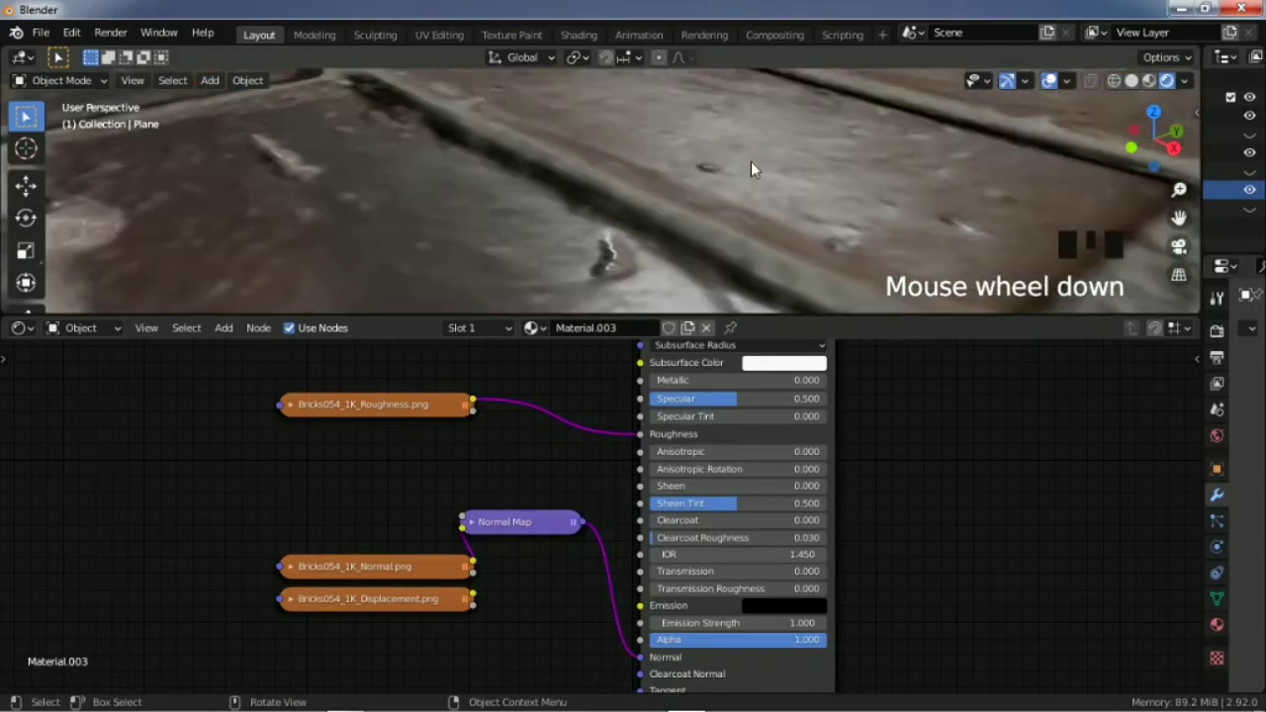
pyautogui.scroll(-1, 751, 161)
pyautogui.moveTo(1136, 145); pyautogui.dragTo(972, 165)
pyautogui.scroll(2, 680, 194)
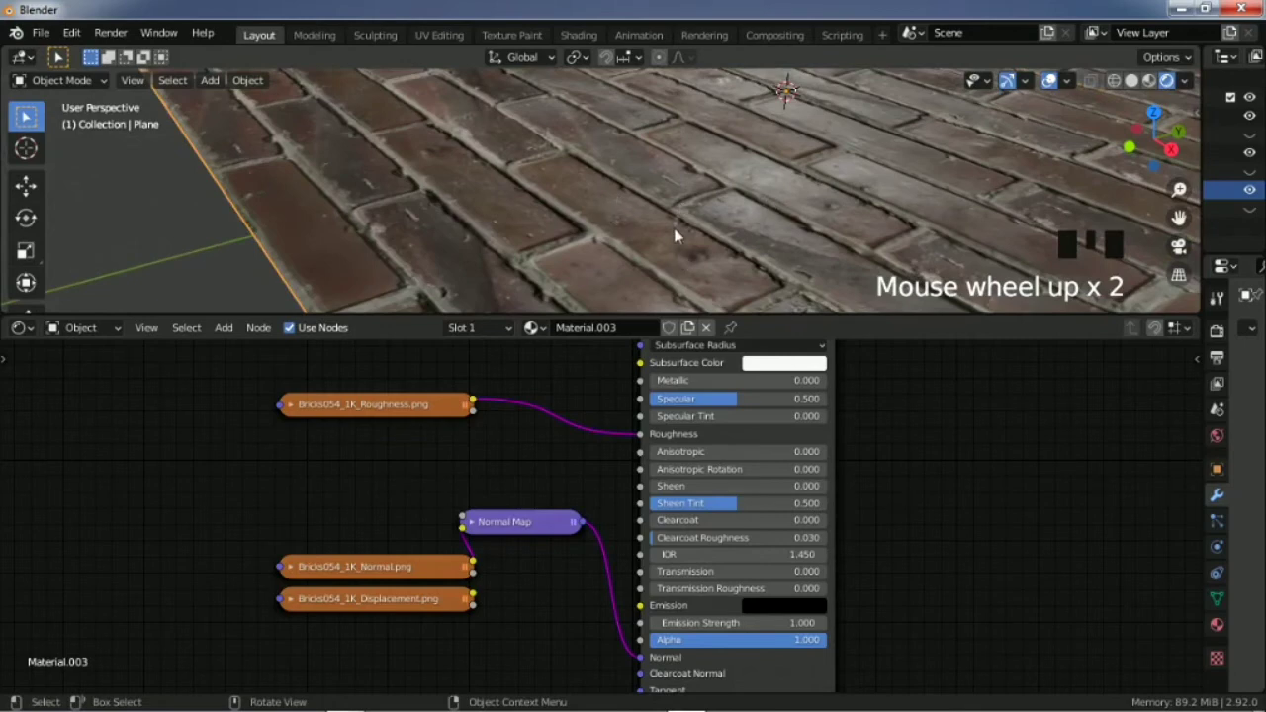
pyautogui.scroll(-6, 680, 161)
pyautogui.moveTo(1153, 139); pyautogui.dragTo(1043, 129)
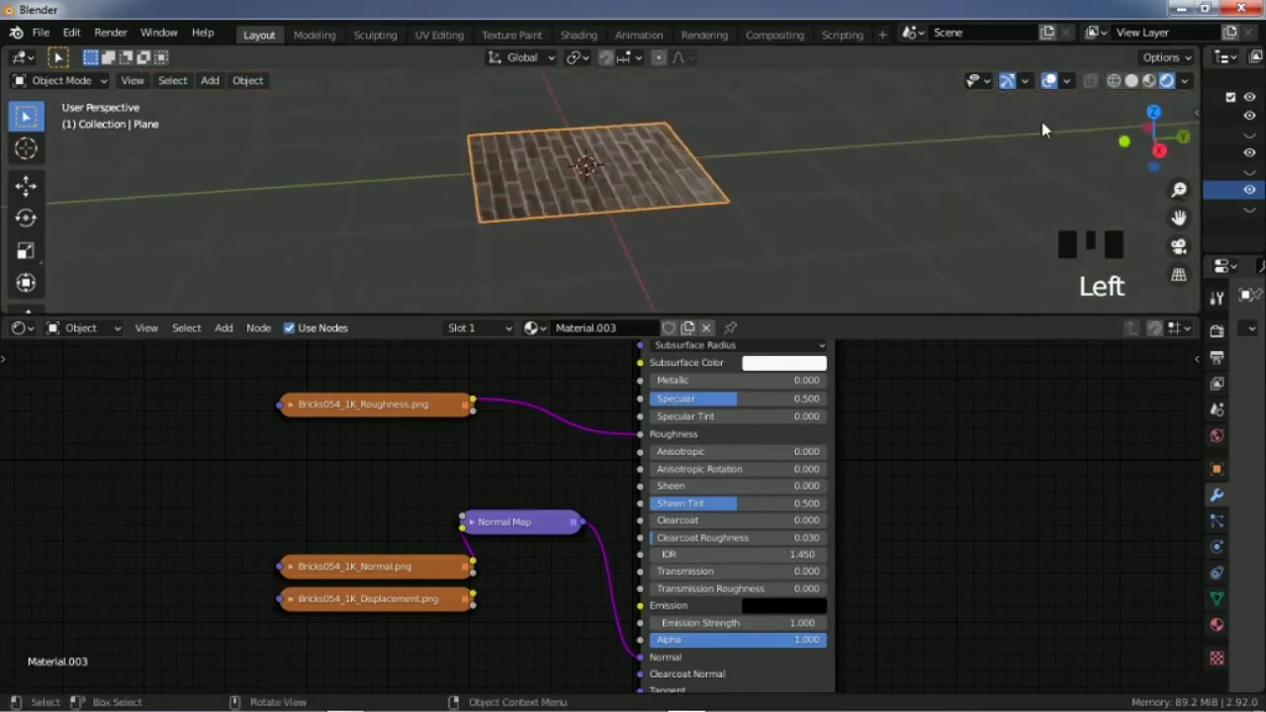
# Step: Rotate the brick plane 180 degrees in the front view and inspect the other face's relief
pyautogui.press('KP_1')
pyautogui.press('KP_Decimal')
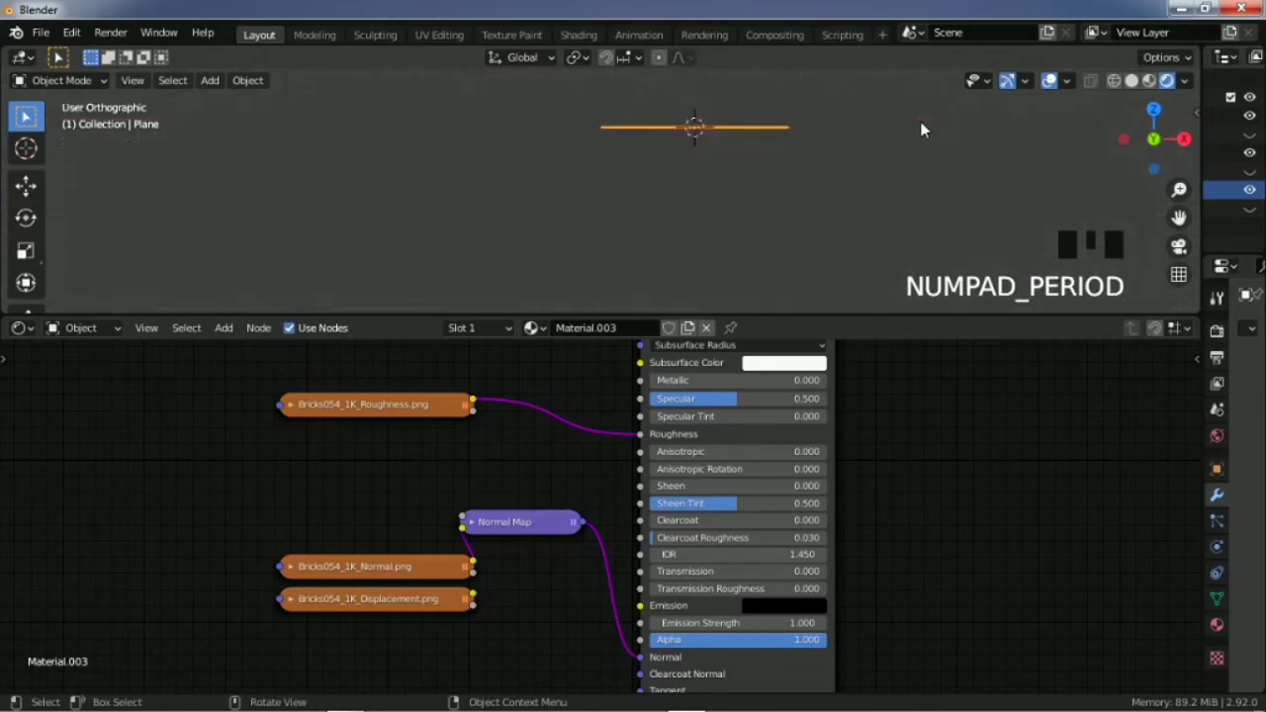
pyautogui.write('r180')
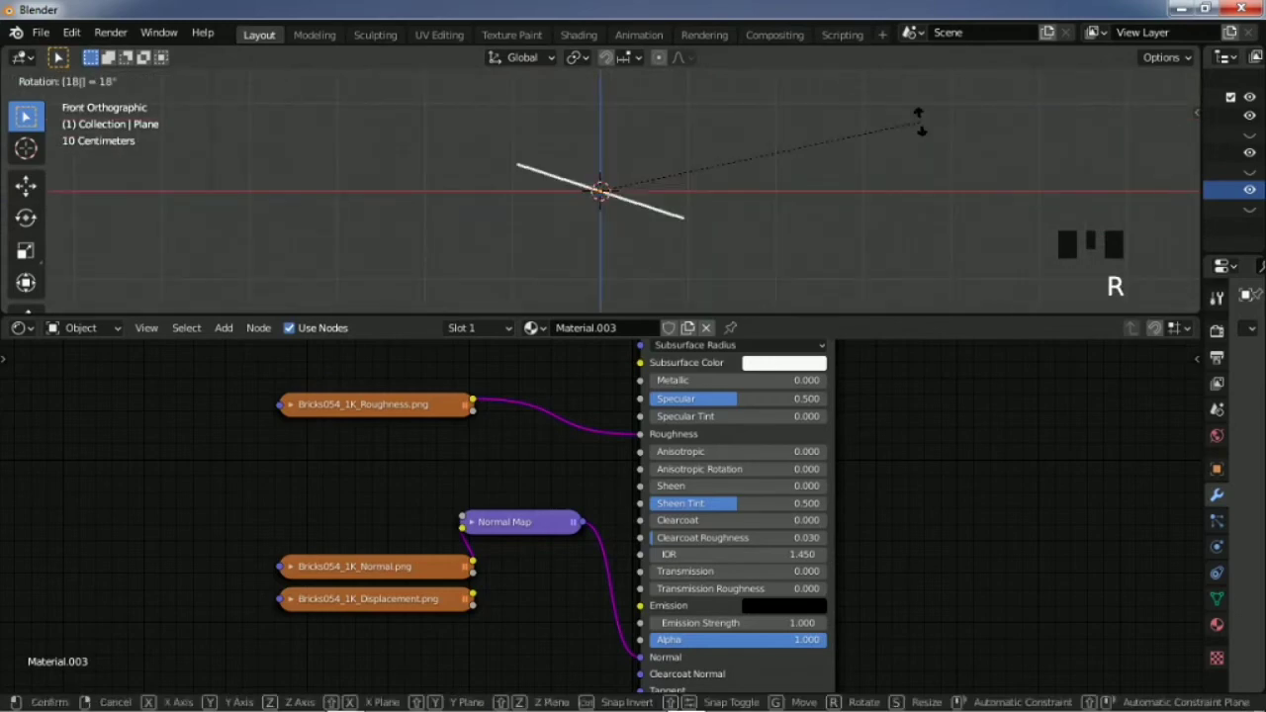
pyautogui.press('Return')
pyautogui.scroll(5, 920, 129)
pyautogui.moveTo(1153, 138); pyautogui.dragTo(847, 242)
pyautogui.scroll(6, 848, 242)
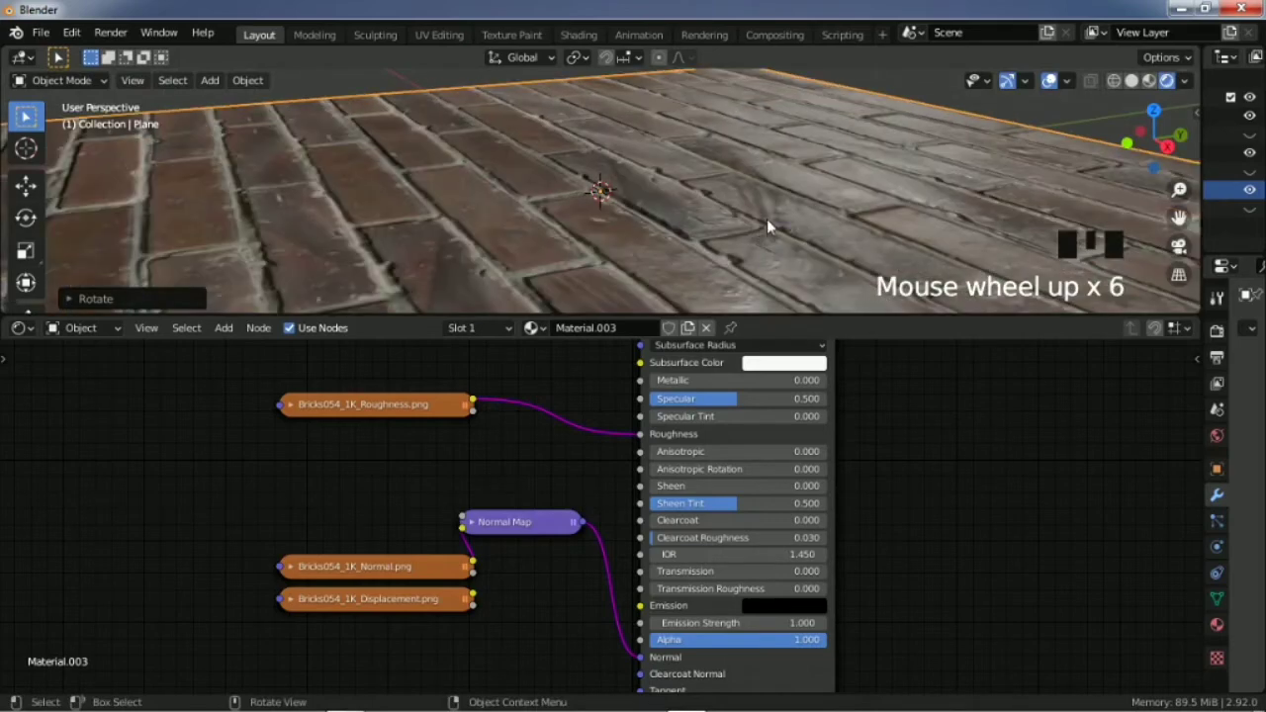
pyautogui.scroll(-4, 768, 226)
pyautogui.scroll(2, 727, 202)
pyautogui.moveTo(1147, 138); pyautogui.dragTo(762, 258)
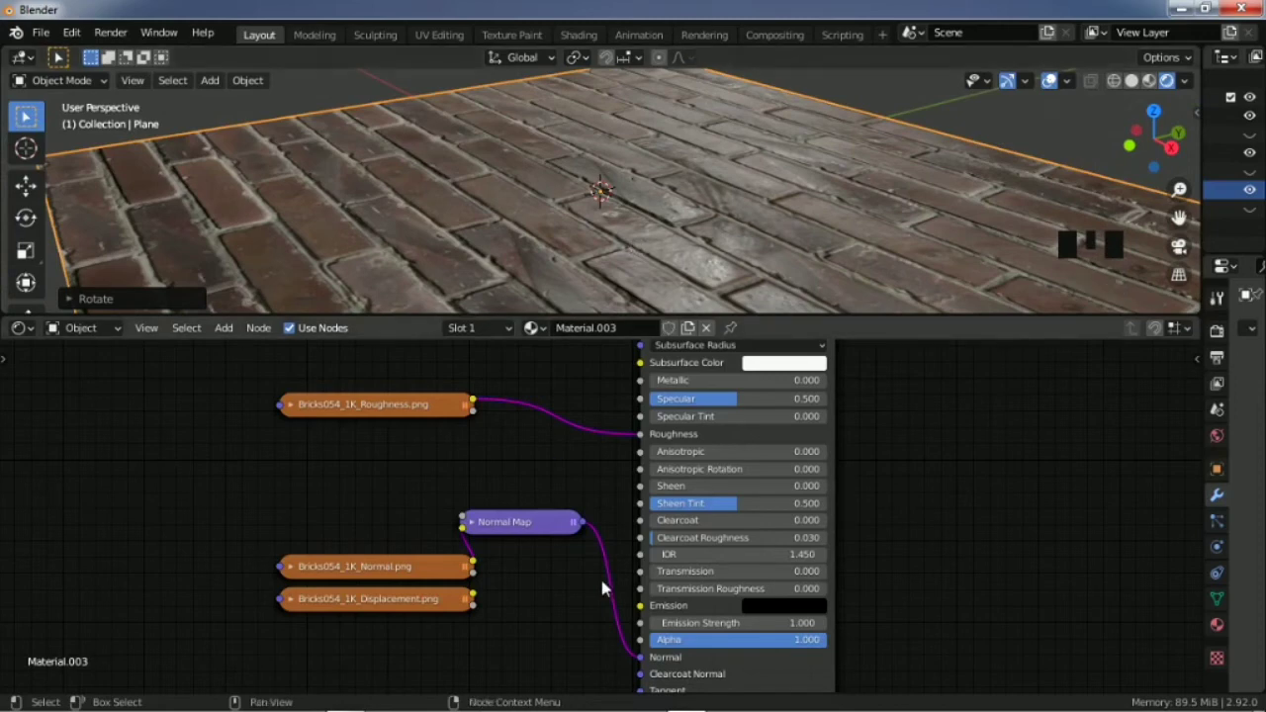
# Step: Disconnect the Normal Map from the Principled BSDF's Normal input and reconnect it to compare the brick relief
pyautogui.moveTo(599, 574)
pyautogui.keyDown('ctrl'); pyautogui.mouseDown(button='right')
pyautogui.moveTo(603, 534)
pyautogui.moveTo(604, 576)
pyautogui.mouseUp(button='right'); pyautogui.keyUp('ctrl')
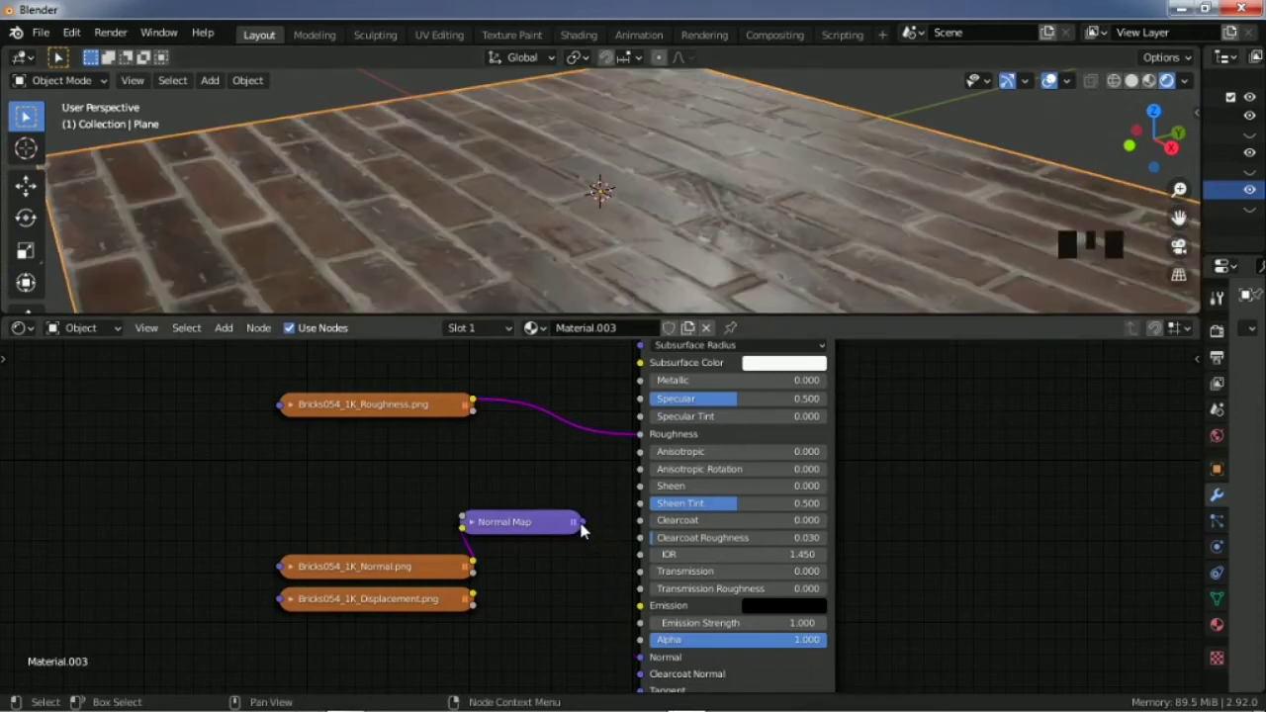
pyautogui.scroll(-4, 588, 248)
pyautogui.scroll(3, 588, 248)
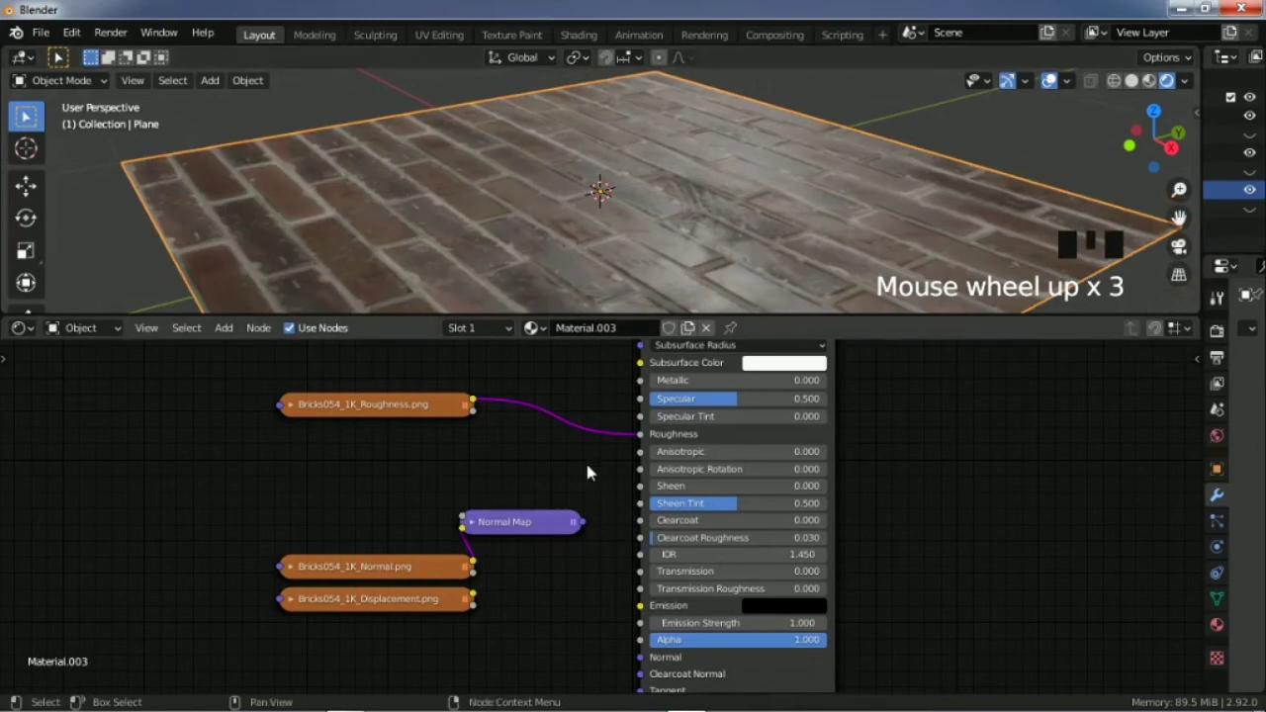
pyautogui.moveTo(583, 522); pyautogui.dragTo(640, 657)
pyautogui.scroll(-4, 668, 205)
pyautogui.scroll(5, 653, 204)
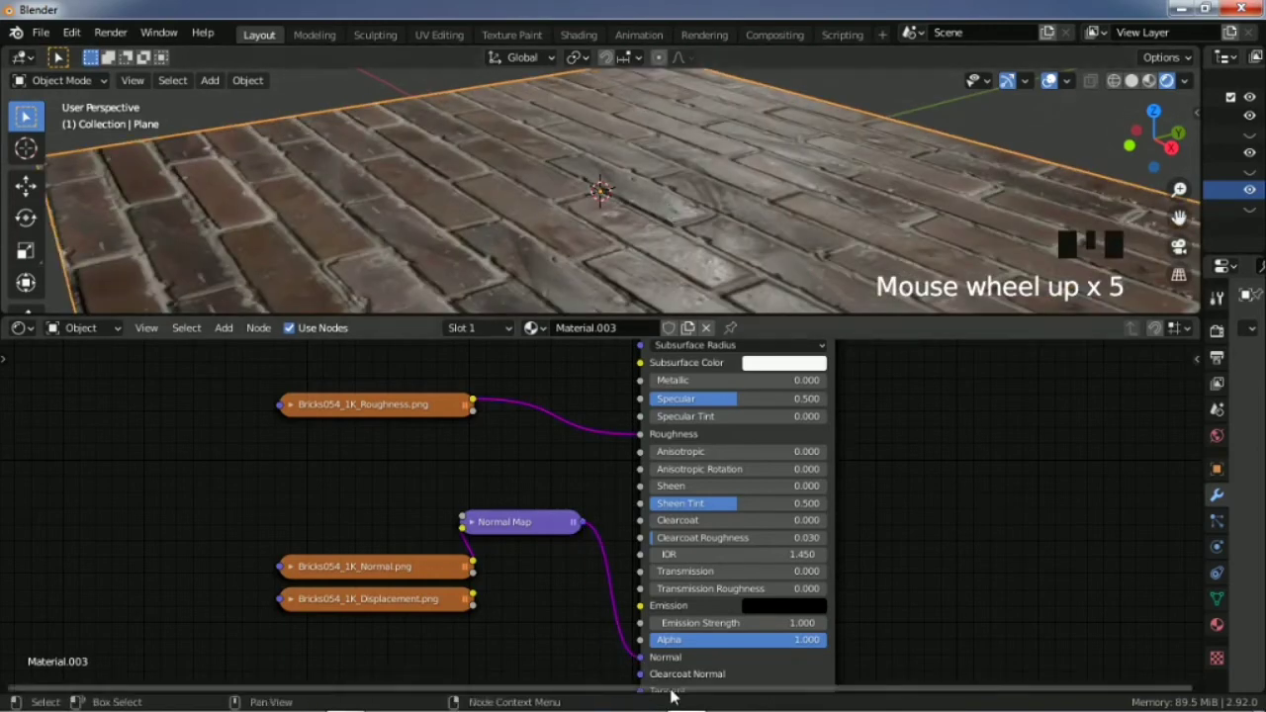
# Step: Inspect the brick surface again and move the Material Output node lower and farther from the Principled BSDF
pyautogui.scroll(-2, 557, 541)
pyautogui.scroll(-5, 964, 197)
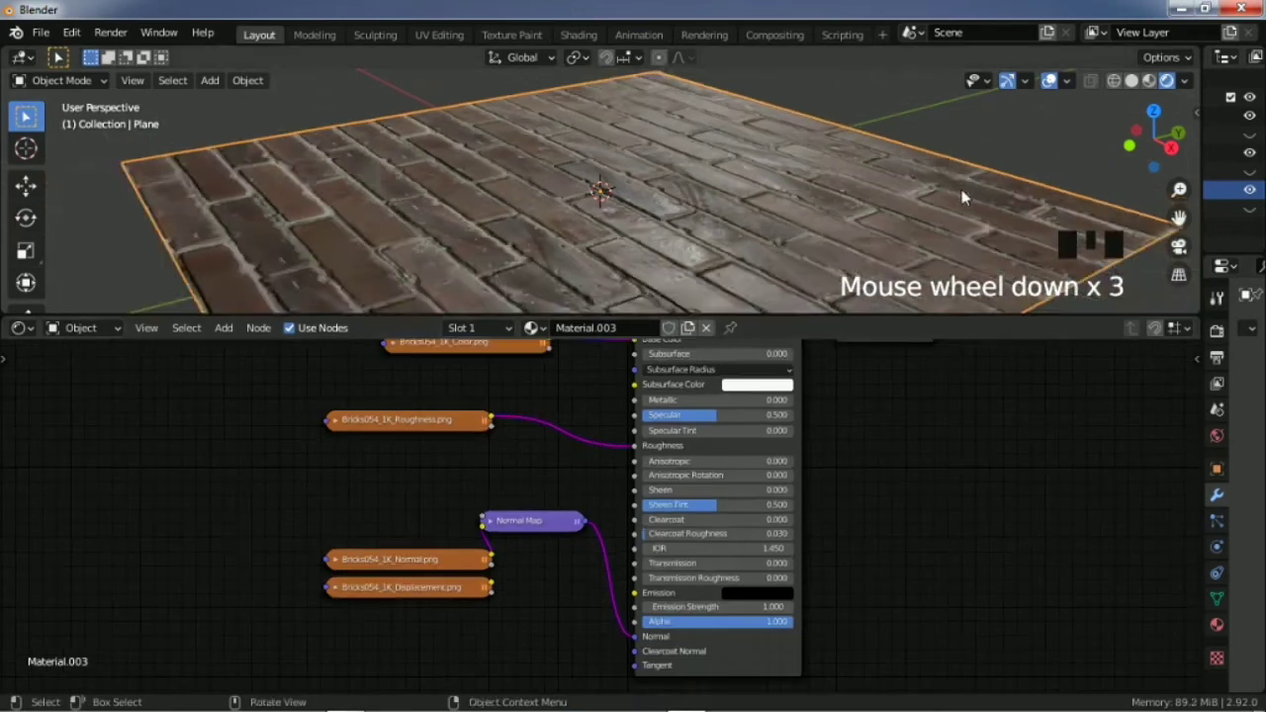
pyautogui.moveTo(1179, 217); pyautogui.dragTo(997, 153)
pyautogui.scroll(8, 744, 208)
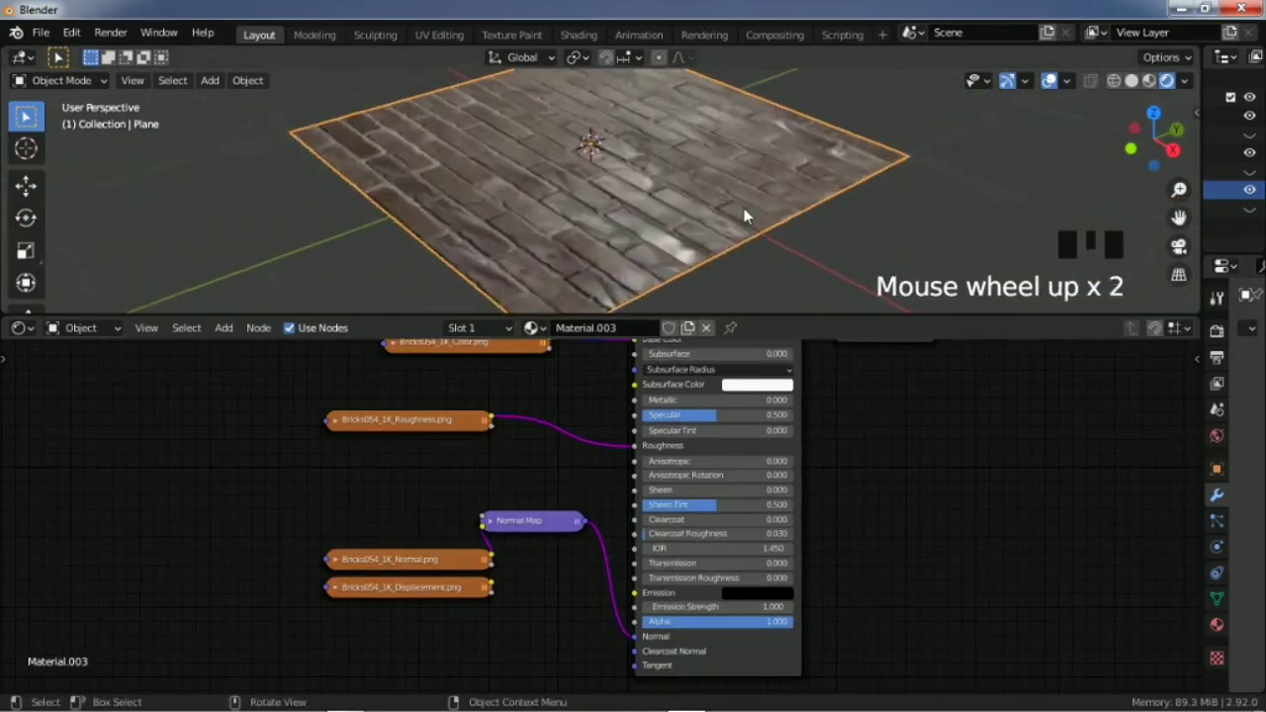
pyautogui.scroll(-1, 860, 163)
pyautogui.scroll(-2, 860, 163)
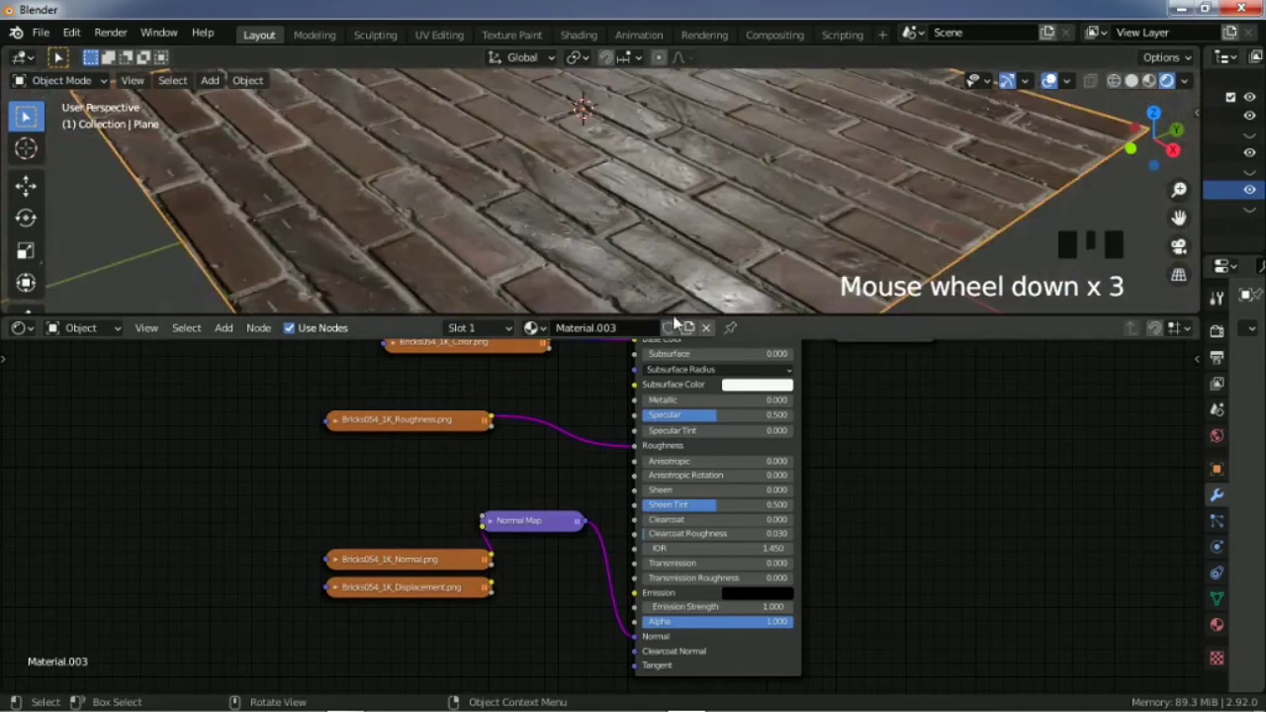
pyautogui.scroll(-1, 881, 403)
pyautogui.scroll(-3, 732, 397)
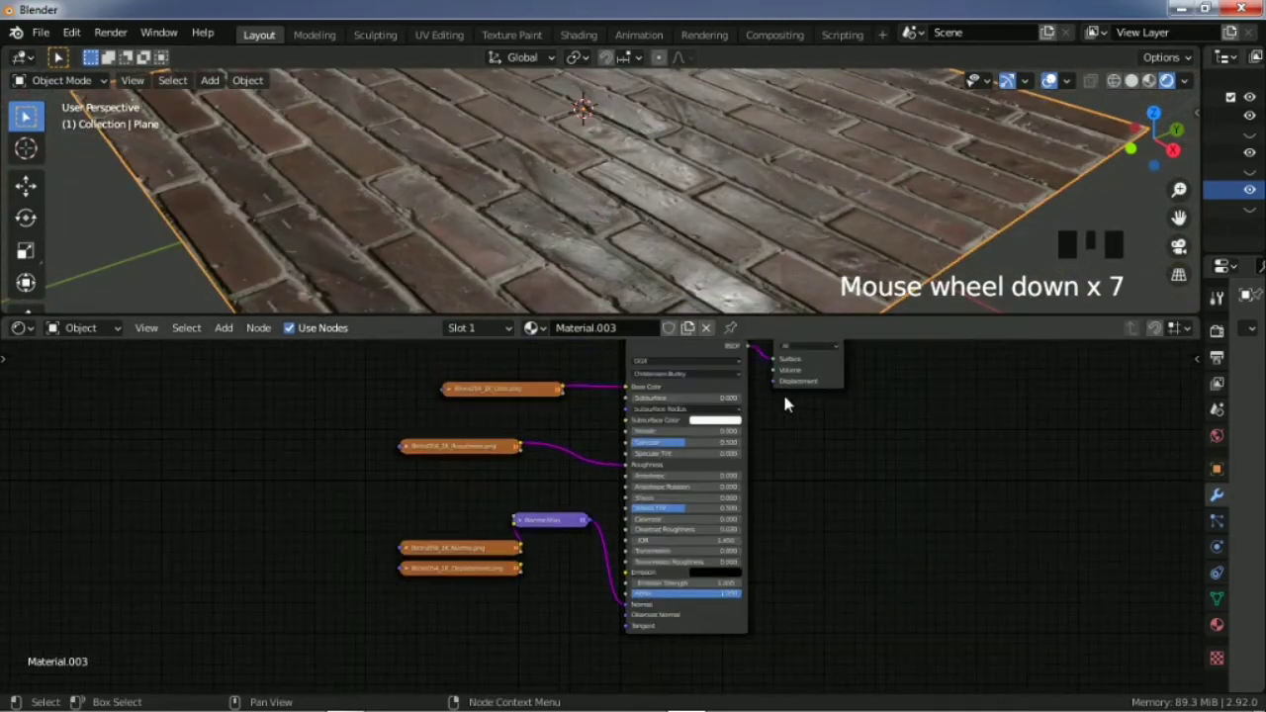
pyautogui.moveTo(782, 391); pyautogui.dragTo(888, 469)
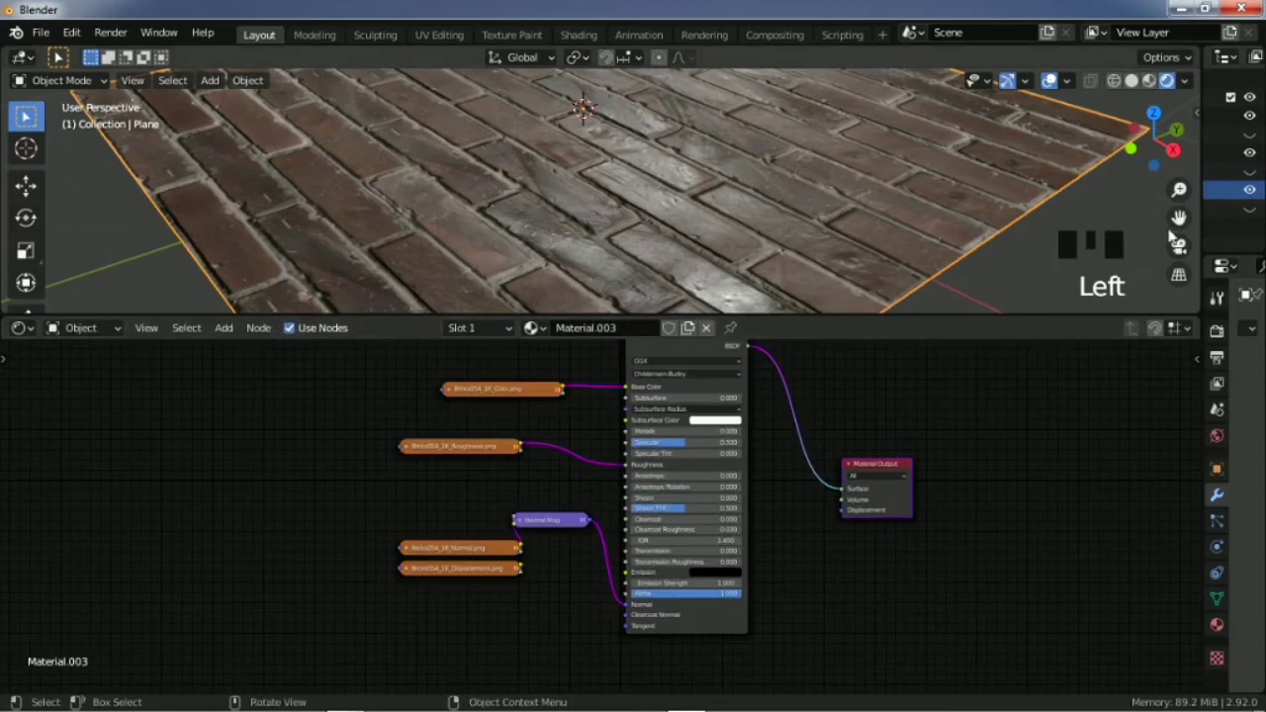
# Step: Move the Bricks054_1K_Displacement.png node away from the Normal image node to just below the Principled BSDF
pyautogui.moveTo(1179, 220); pyautogui.dragTo(1090, 136)
pyautogui.scroll(6, 641, 533)
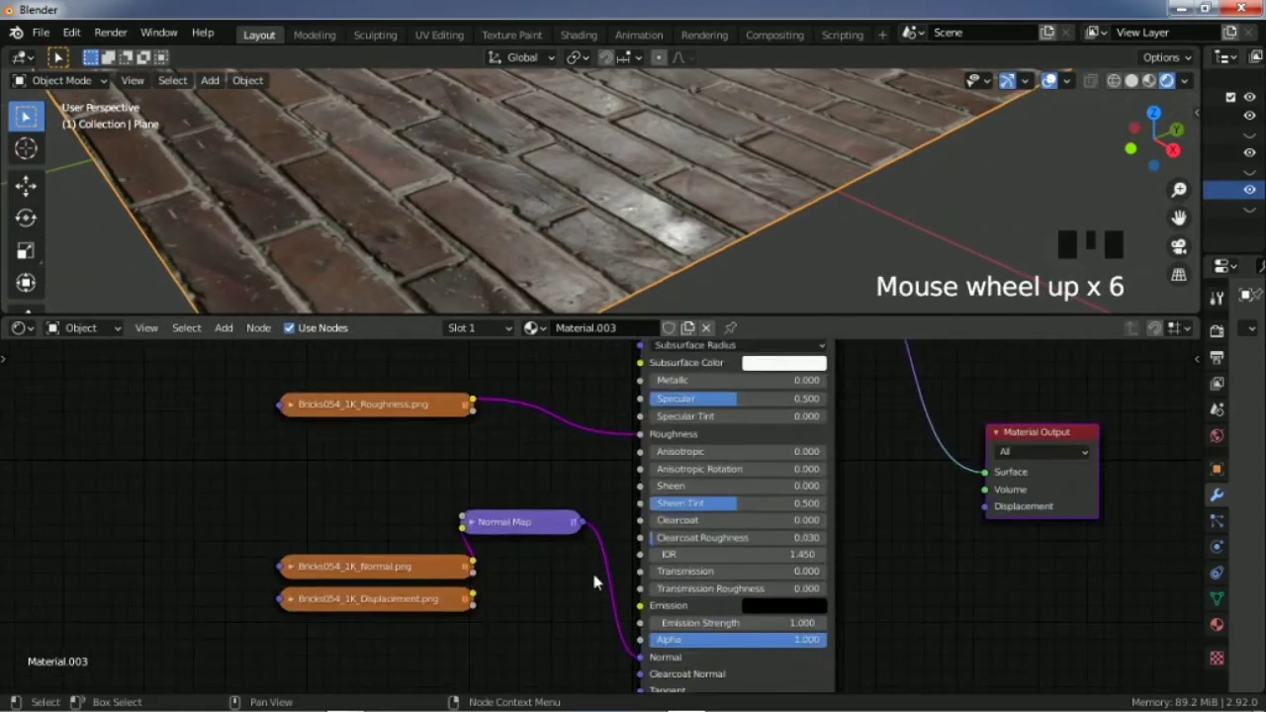
pyautogui.moveTo(591, 570); pyautogui.dragTo(458, 498, button='middle')
pyautogui.moveTo(305, 535); pyautogui.dragTo(372, 562)
pyautogui.scroll(-4, 770, 171)
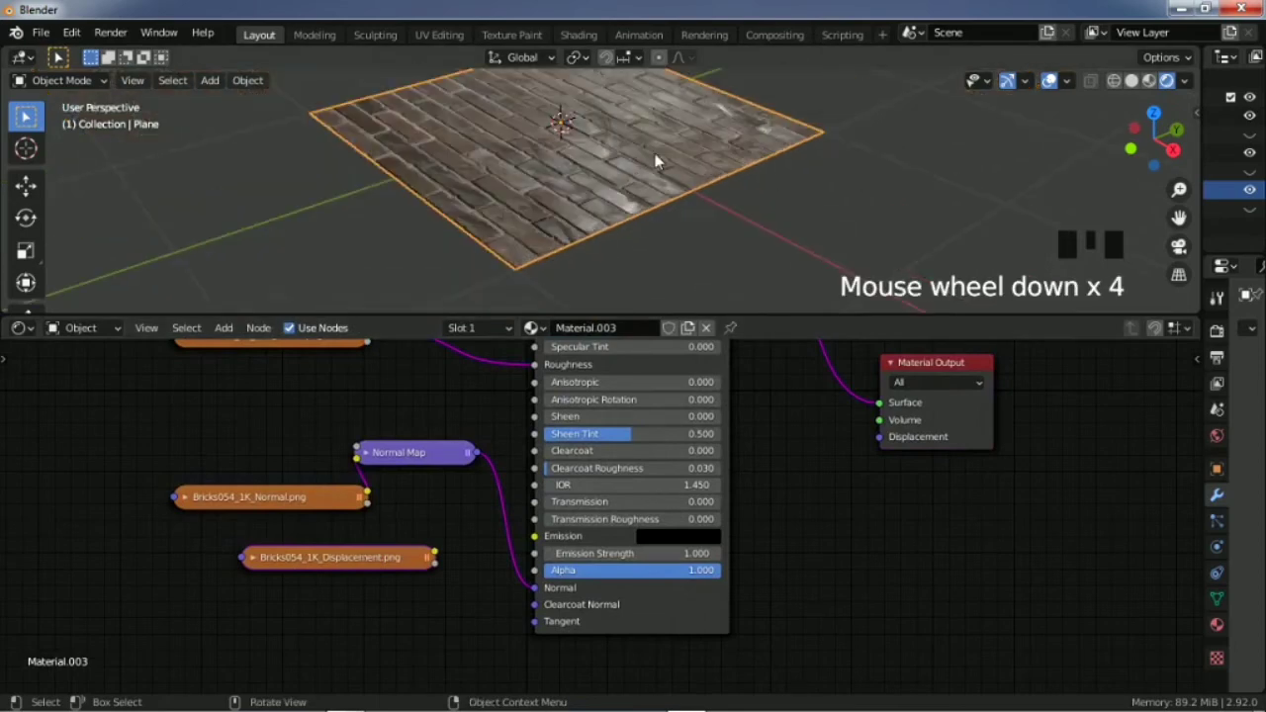
pyautogui.scroll(2, 656, 163)
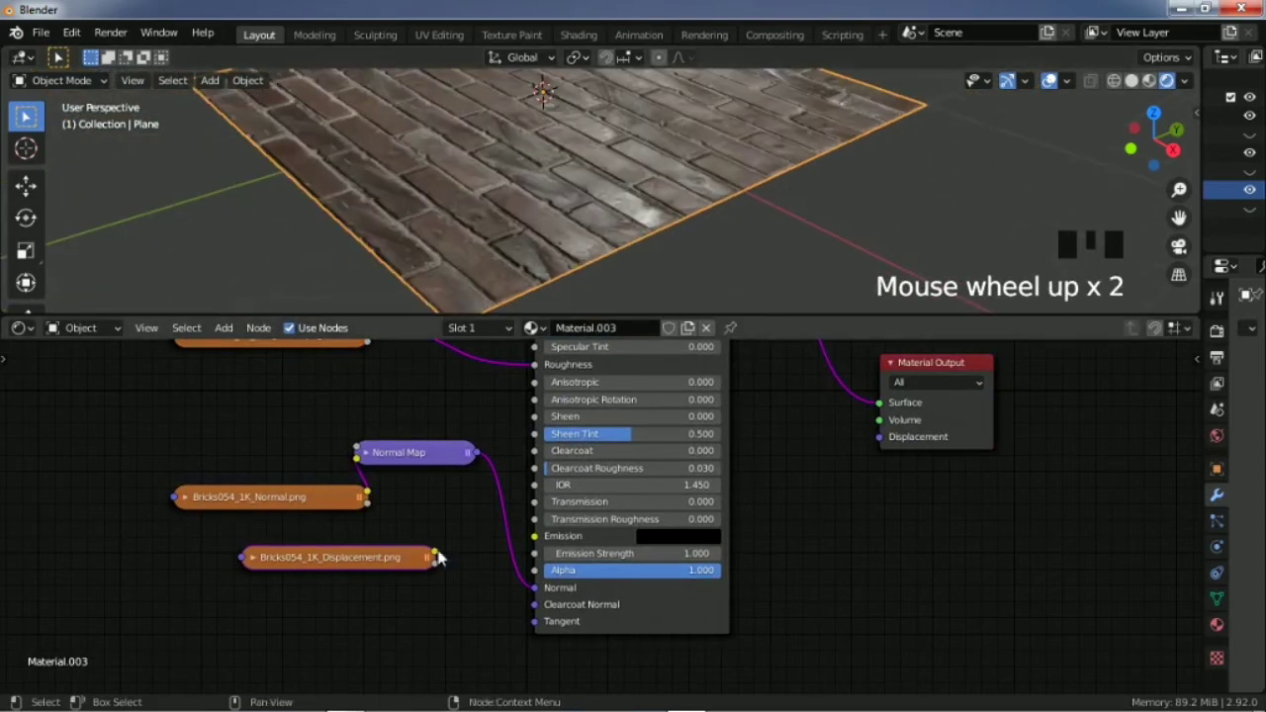
pyautogui.click(396, 570)
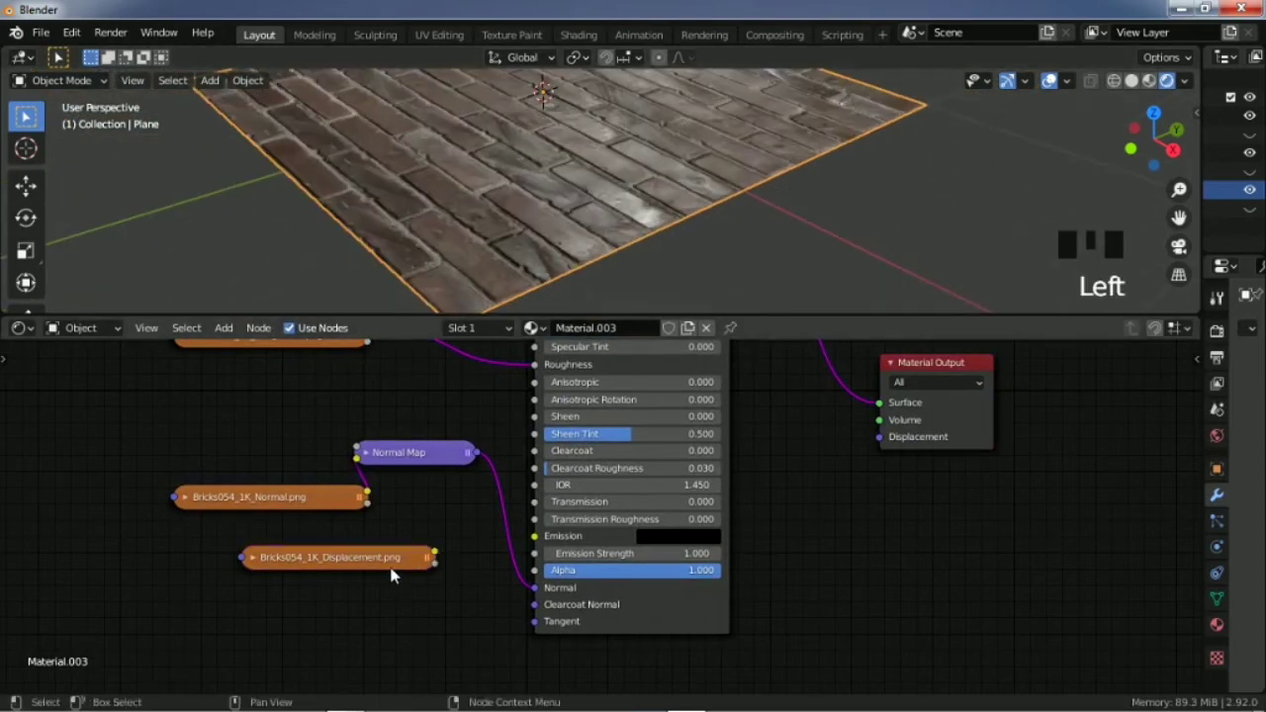
pyautogui.scroll(-2, 611, 238)
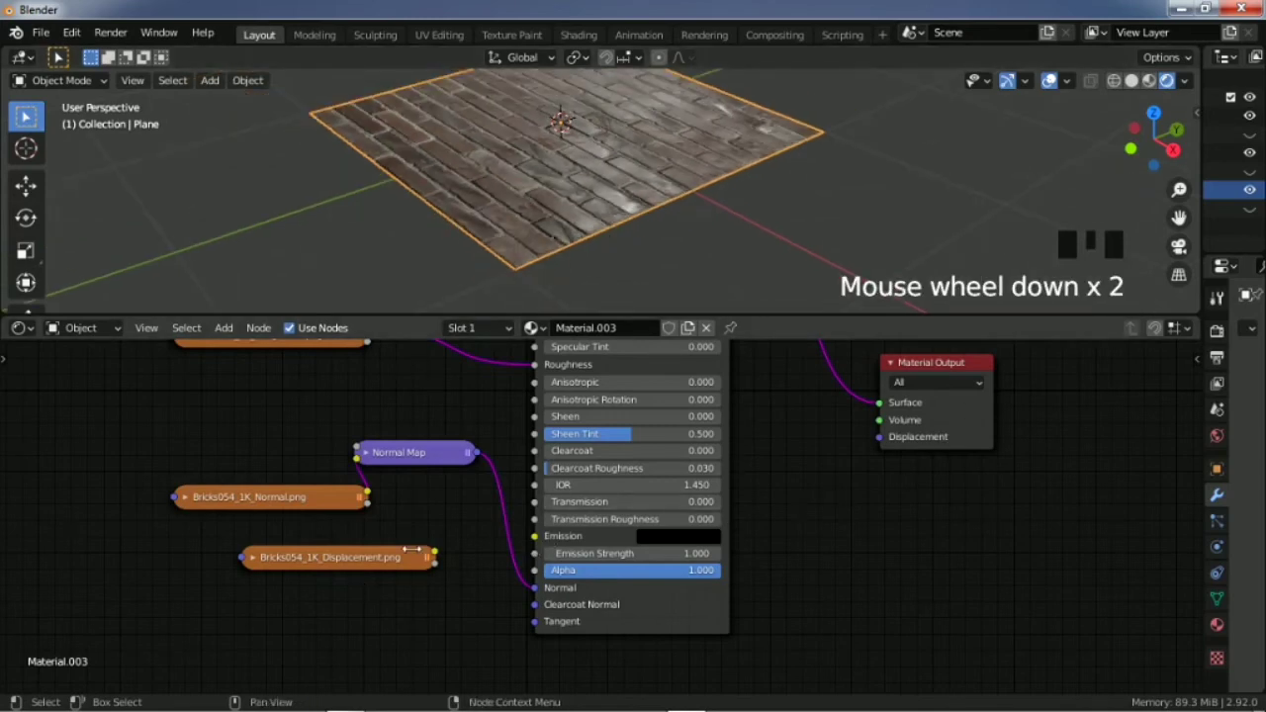
pyautogui.moveTo(324, 566); pyautogui.dragTo(609, 669)
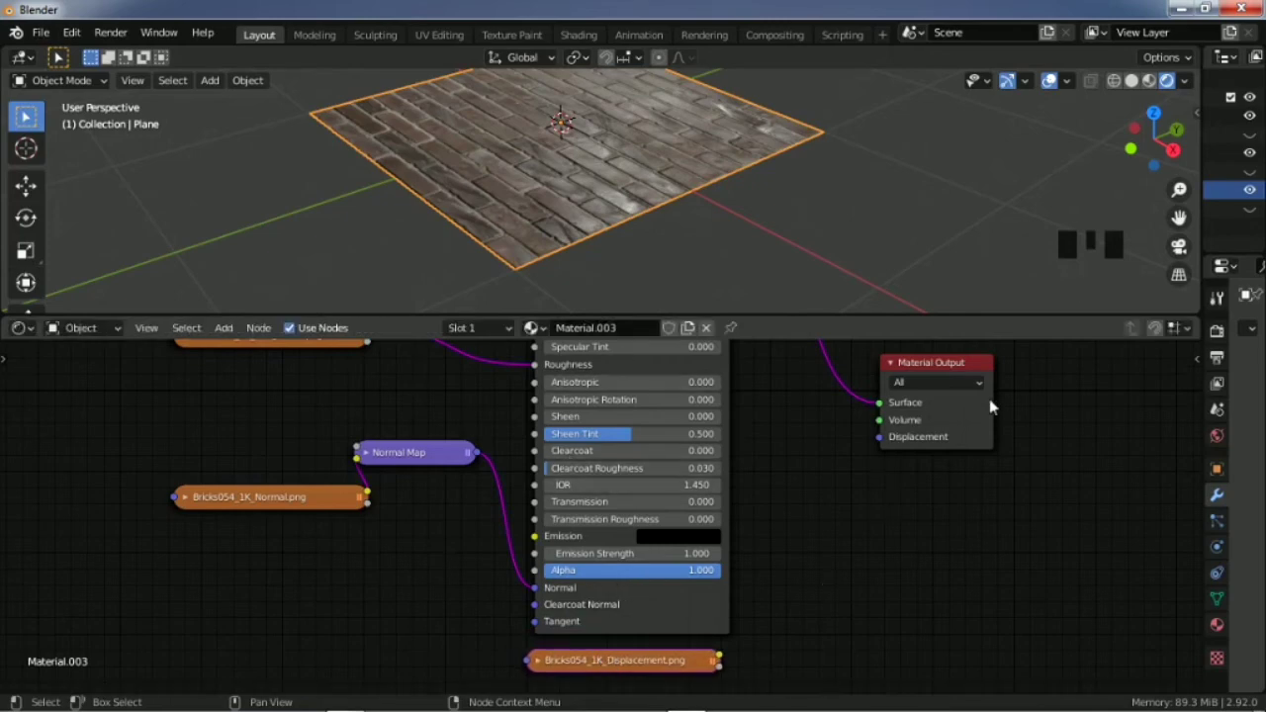
# Step: Add a Displacement node and place it between the Principled BSDF and the Material Output
pyautogui.hotkey('shift', 'a')
pyautogui.moveTo(897, 524)
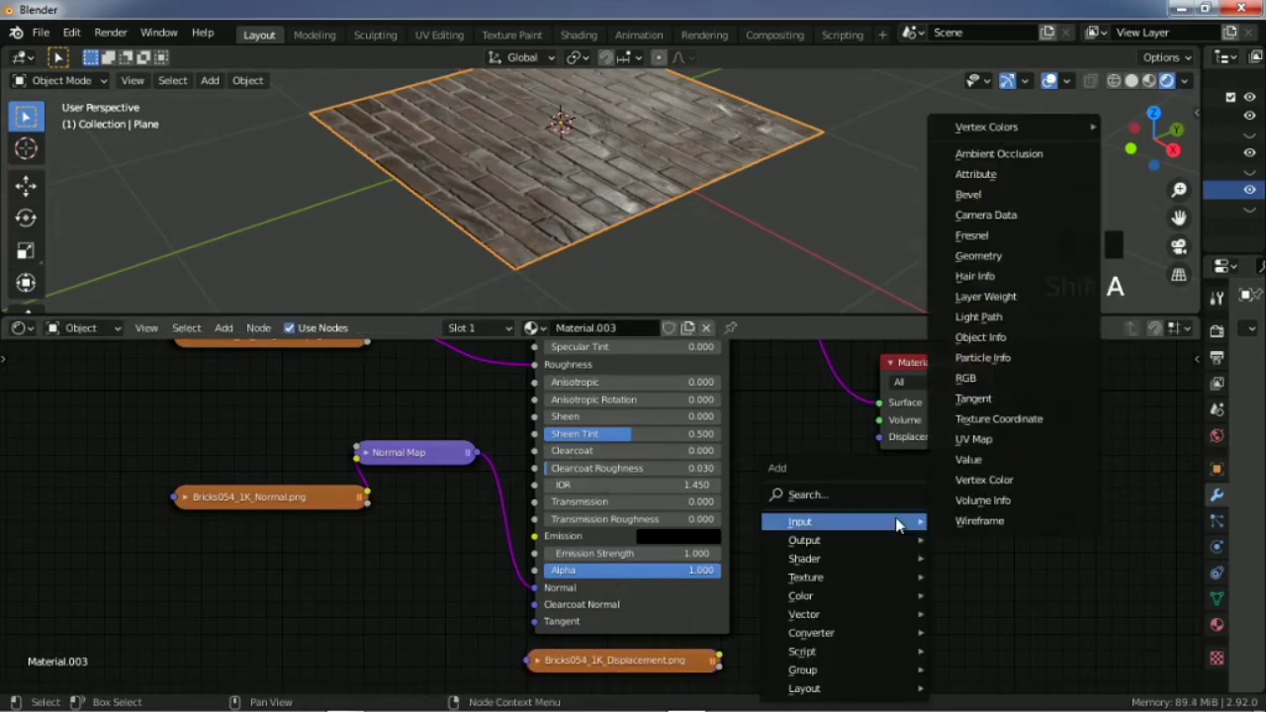
pyautogui.click(831, 496)
pyautogui.write('dis')
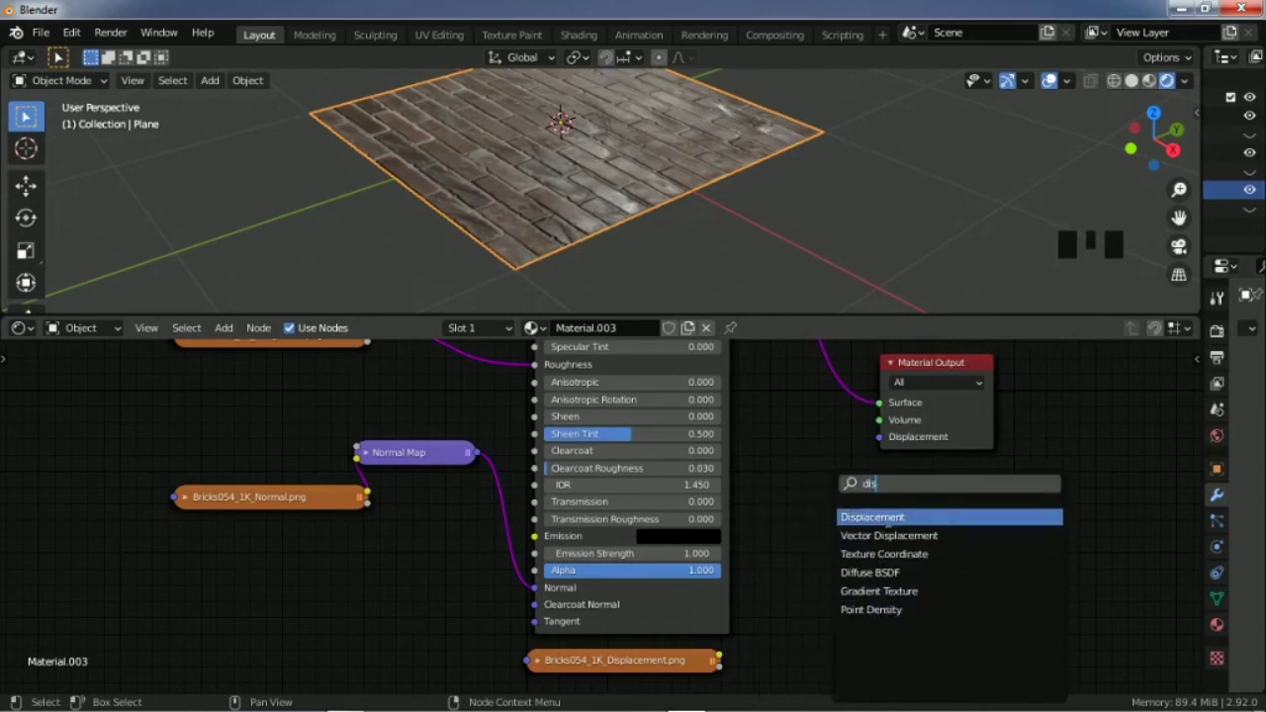
pyautogui.click(870, 516)
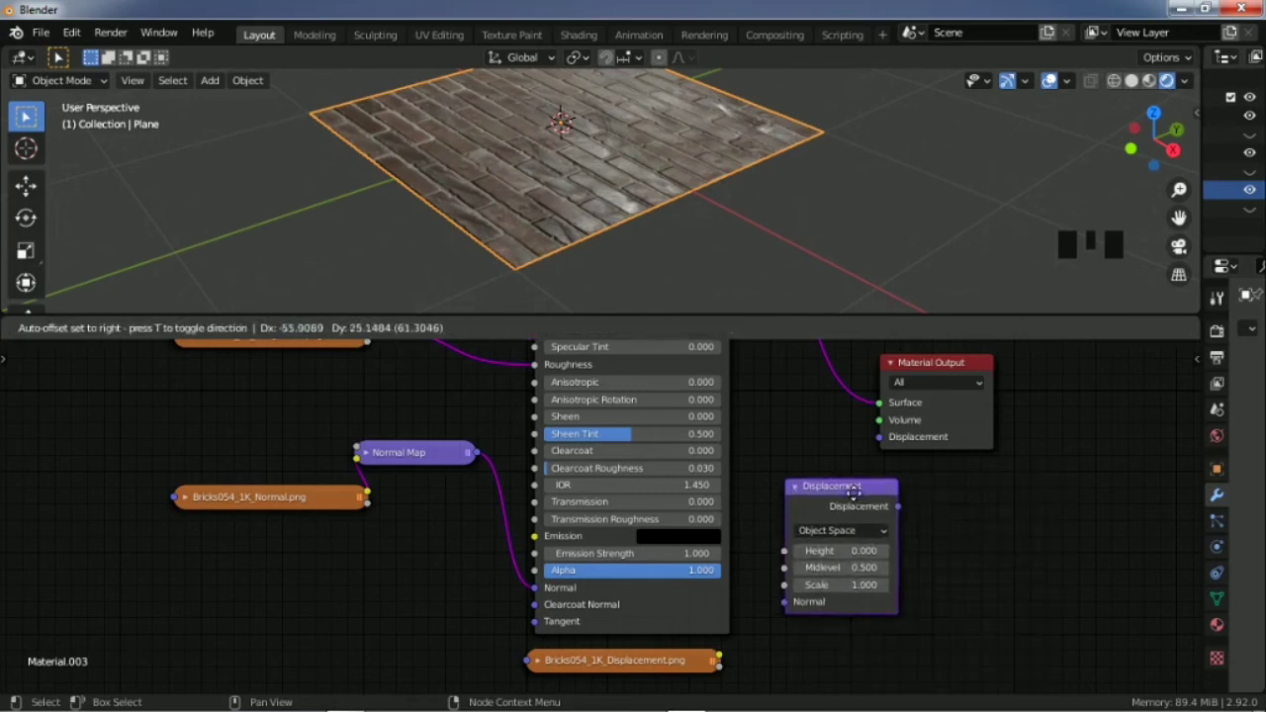
pyautogui.click(813, 488)
# Step: Connect the Bricks054_1K_Displacement.png color to the Displacement node's Height, and its output to the Material Output's Displacement, moving the output node farther away
pyautogui.moveTo(719, 660); pyautogui.dragTo(778, 542)
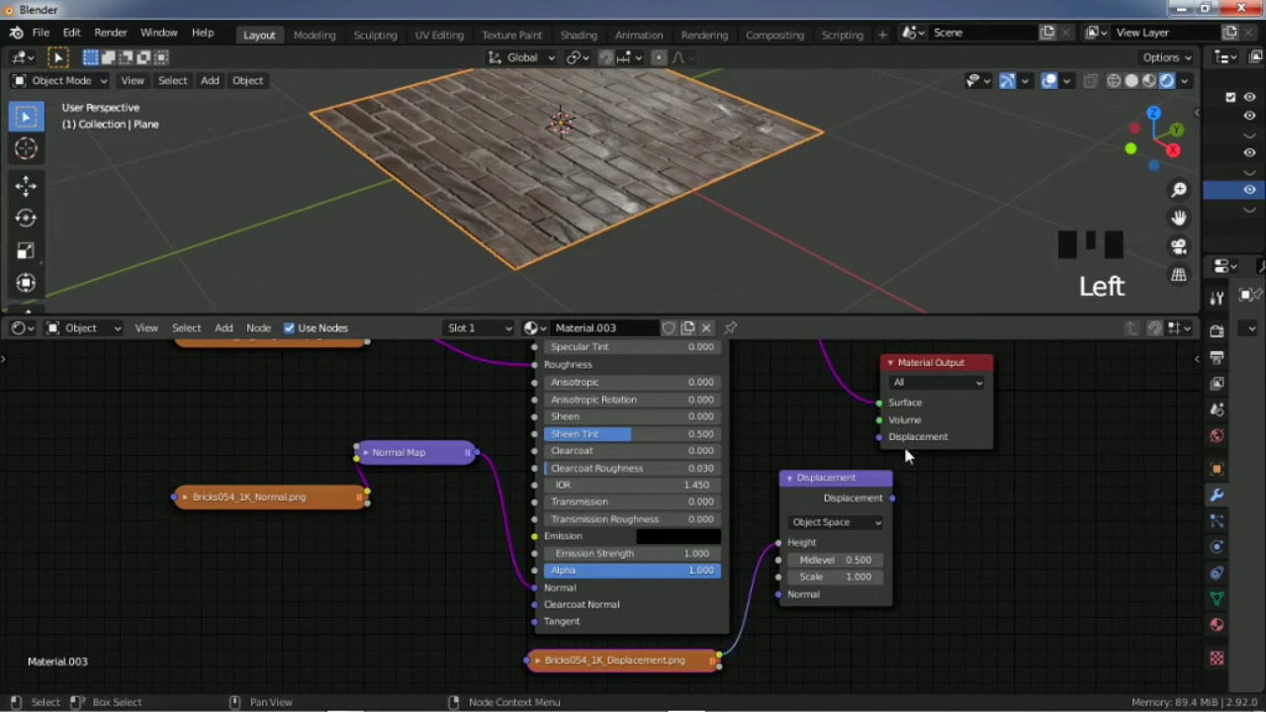
pyautogui.moveTo(948, 419); pyautogui.dragTo(1001, 421)
pyautogui.moveTo(890, 500); pyautogui.dragTo(932, 436)
# Step: Examine the brick plane's surface relief up close and from another angle
pyautogui.scroll(4, 658, 123)
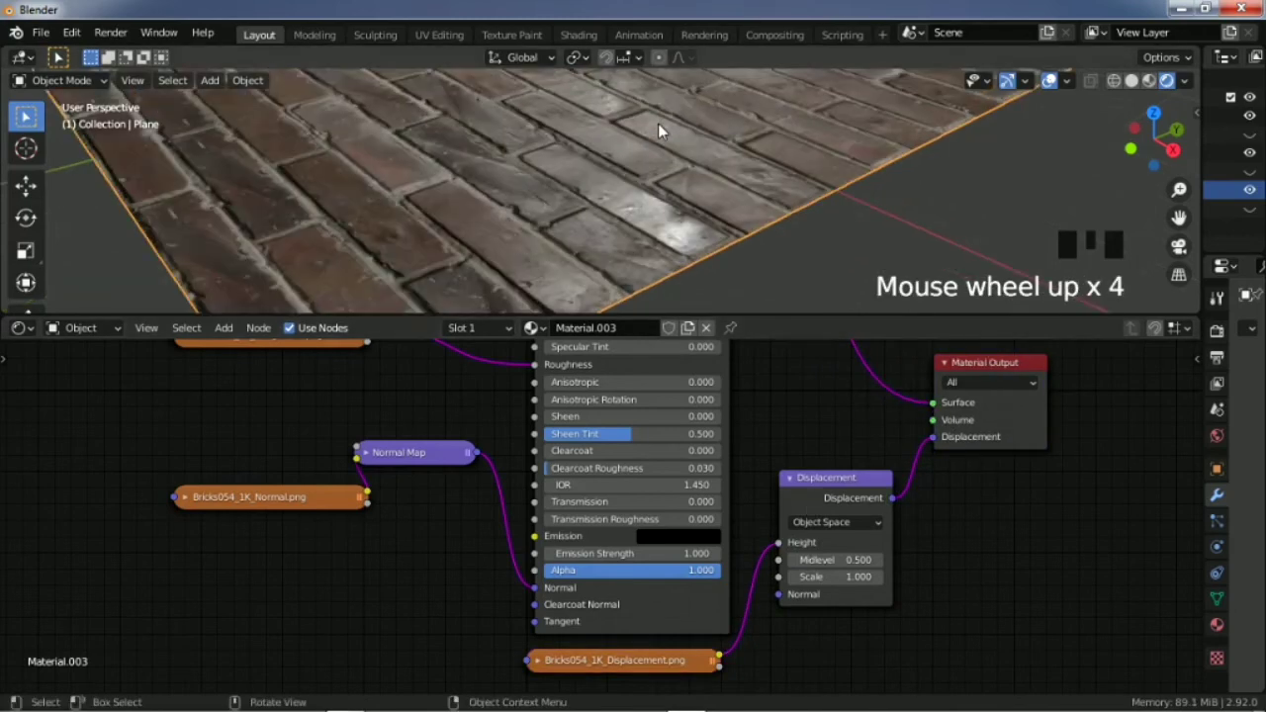
pyautogui.scroll(-4, 671, 187)
pyautogui.moveTo(1152, 138); pyautogui.dragTo(928, 175)
pyautogui.scroll(-3, 695, 175)
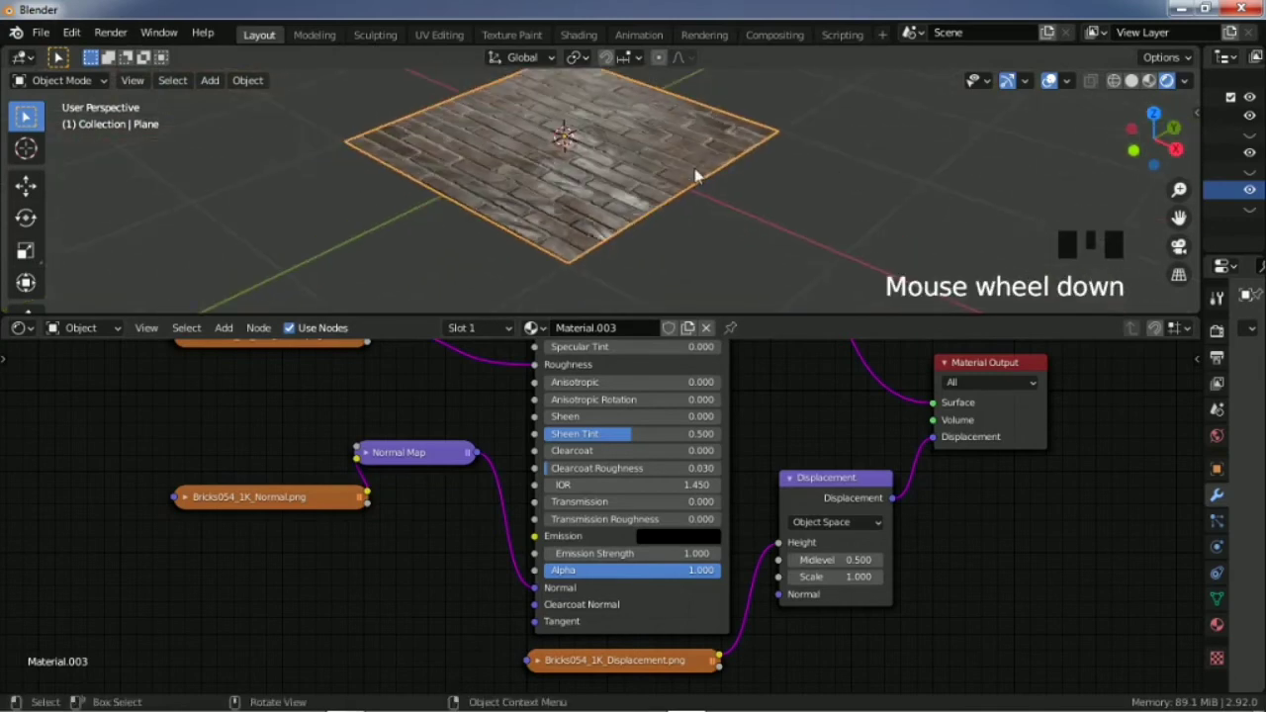
pyautogui.scroll(5, 783, 220)
pyautogui.scroll(-2, 823, 185)
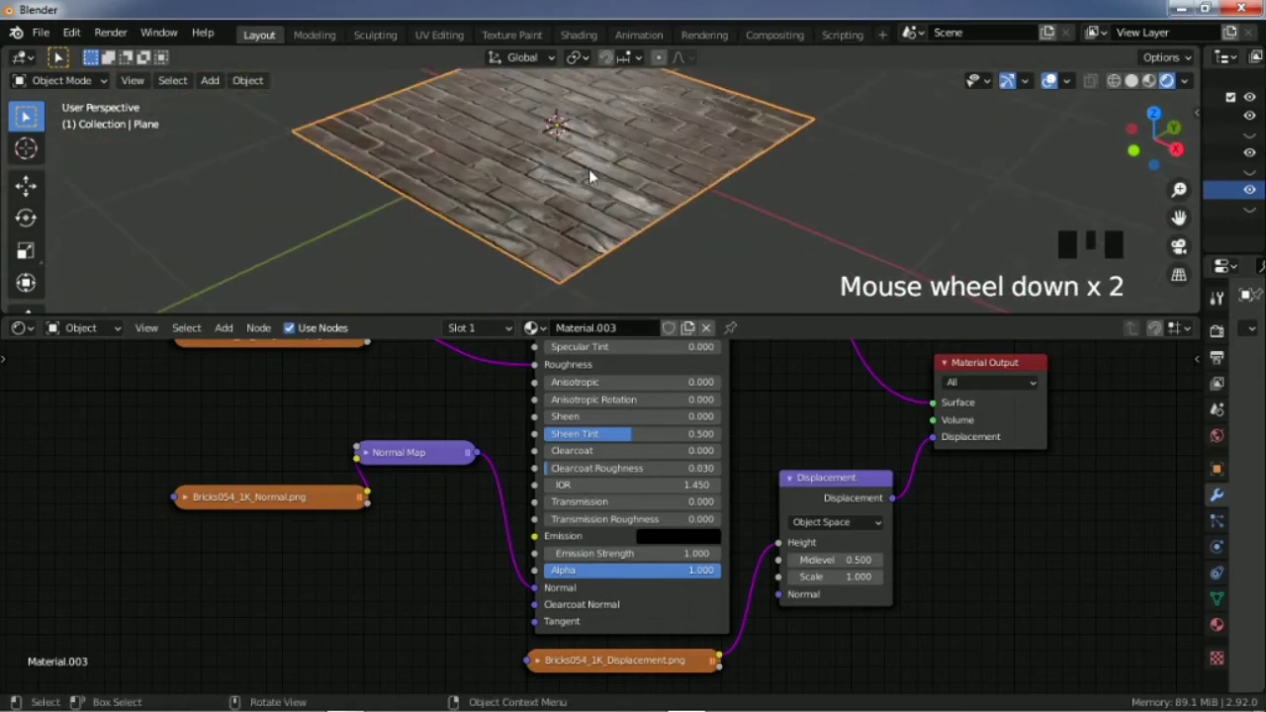
# Step: Move the Bricks054_1K_Displacement.png node beneath the Bricks054_1K_Normal.png node to line up with the other image textures
pyautogui.scroll(-10, 439, 525)
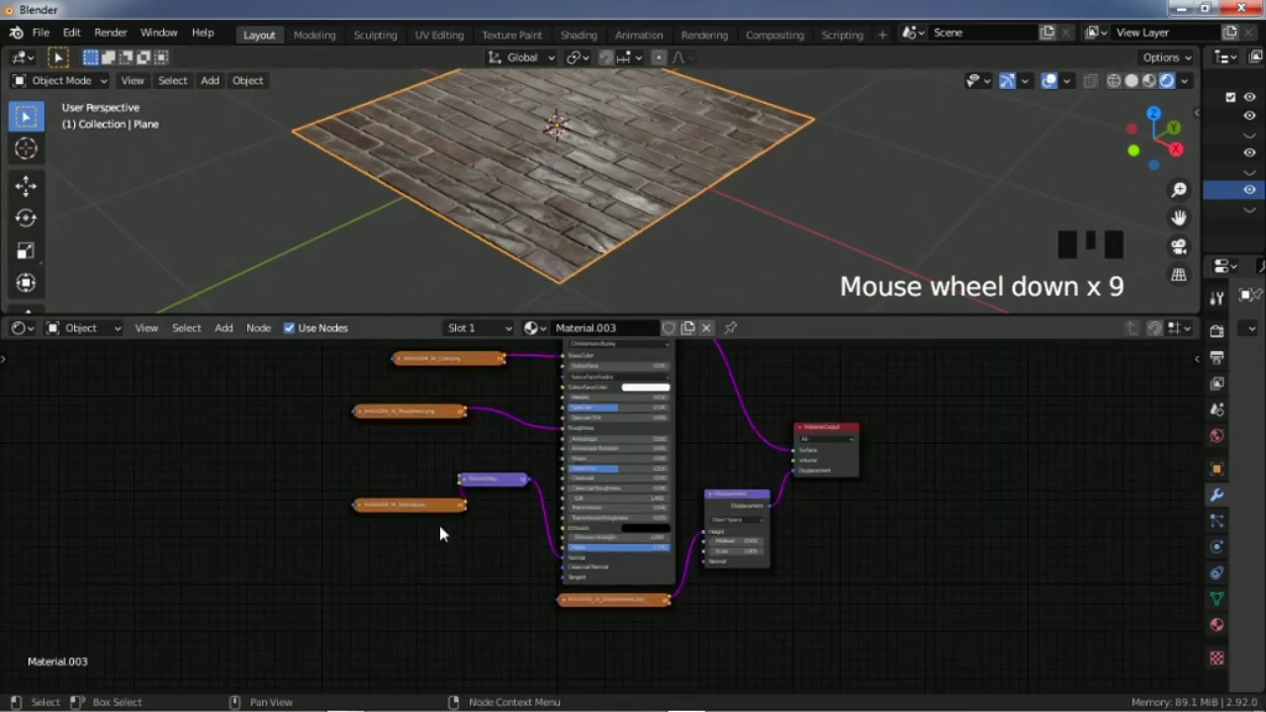
pyautogui.hotkey('shift', 'a')
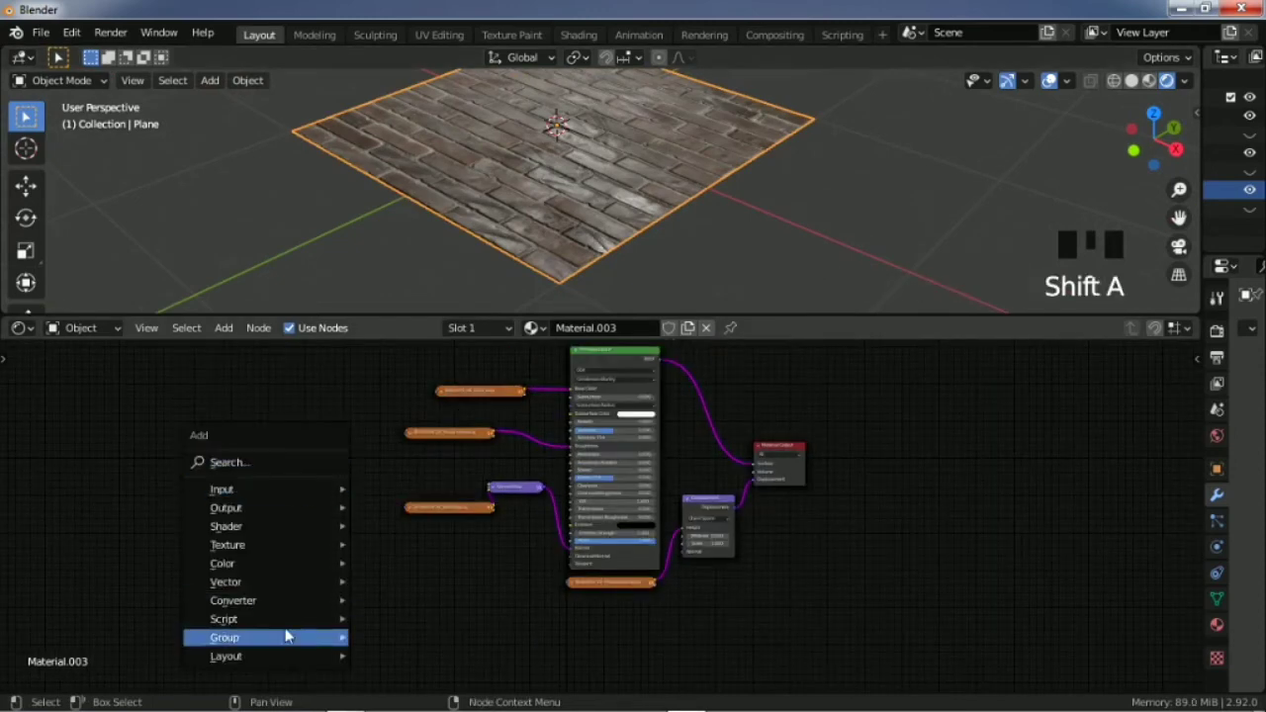
pyautogui.scroll(5, 769, 171)
pyautogui.scroll(-5, 770, 169)
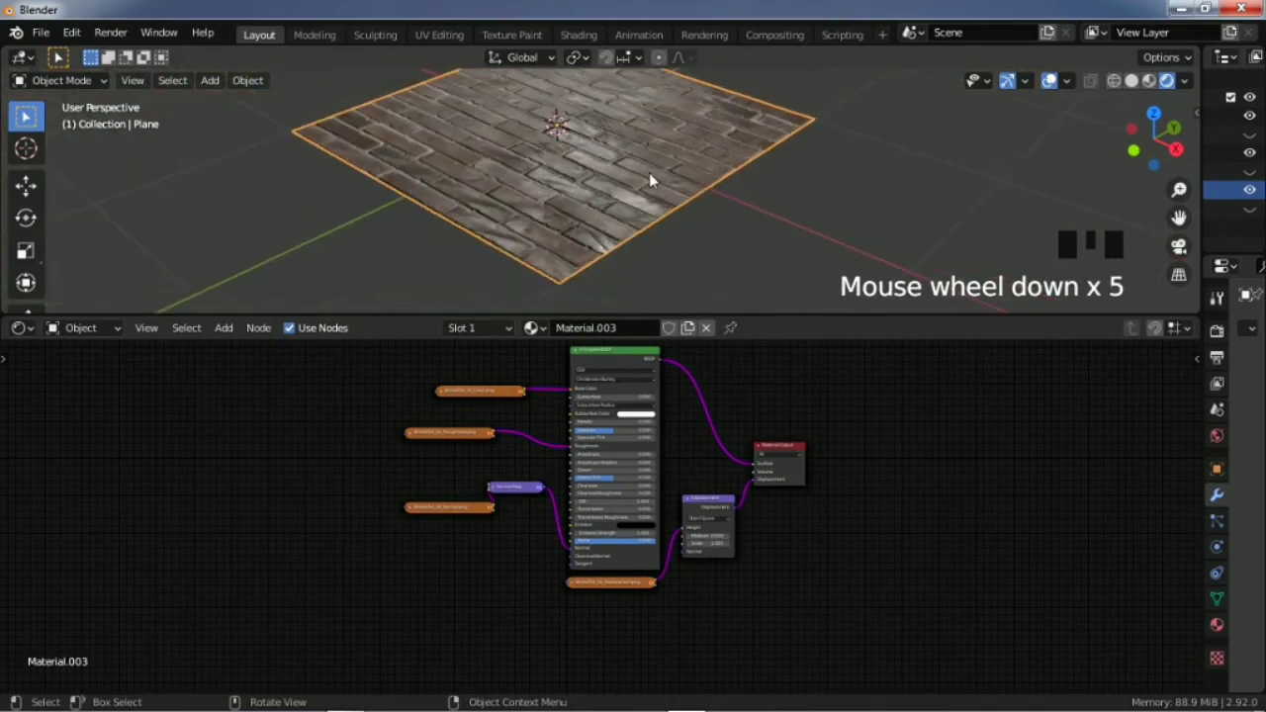
pyautogui.scroll(6, 593, 512)
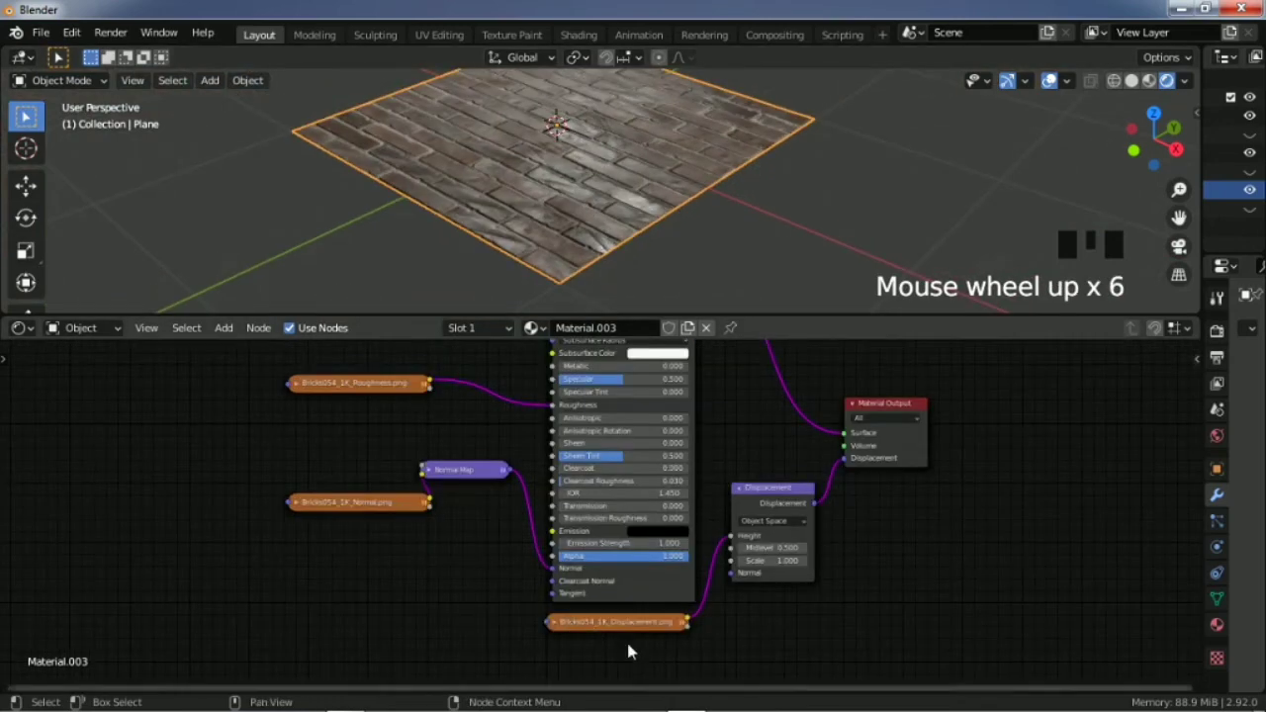
pyautogui.moveTo(565, 623); pyautogui.dragTo(339, 580)
pyautogui.scroll(1, 312, 560)
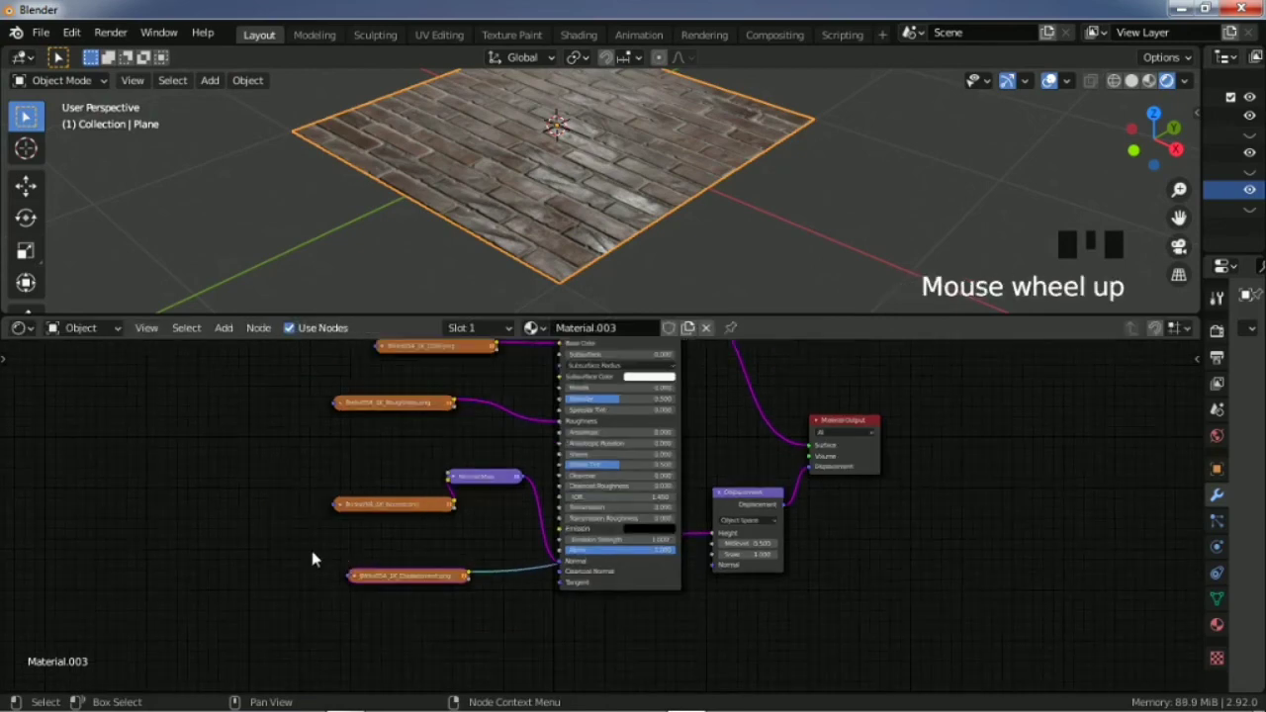
pyautogui.scroll(1, 435, 594)
pyautogui.scroll(-4, 665, 208)
pyautogui.scroll(4, 665, 209)
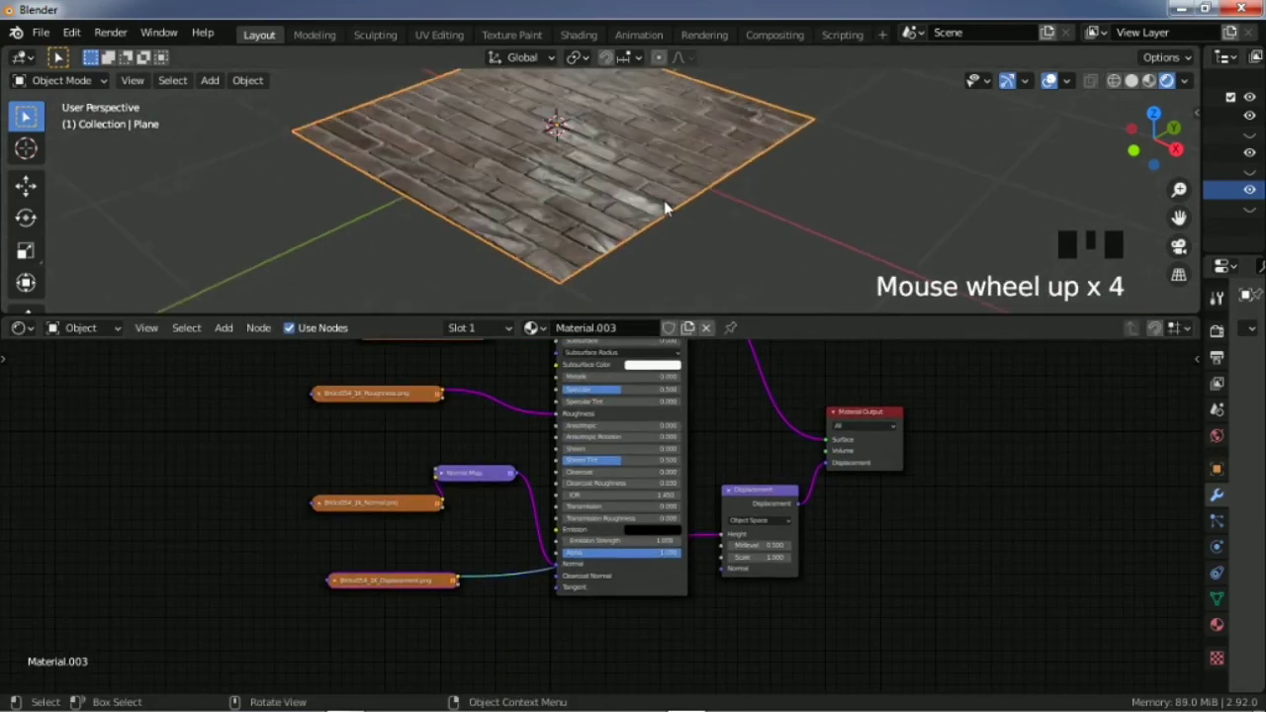
# Step: Add a Texture Coordinate node in the empty space well before the image texture nodes
pyautogui.scroll(2, 664, 209)
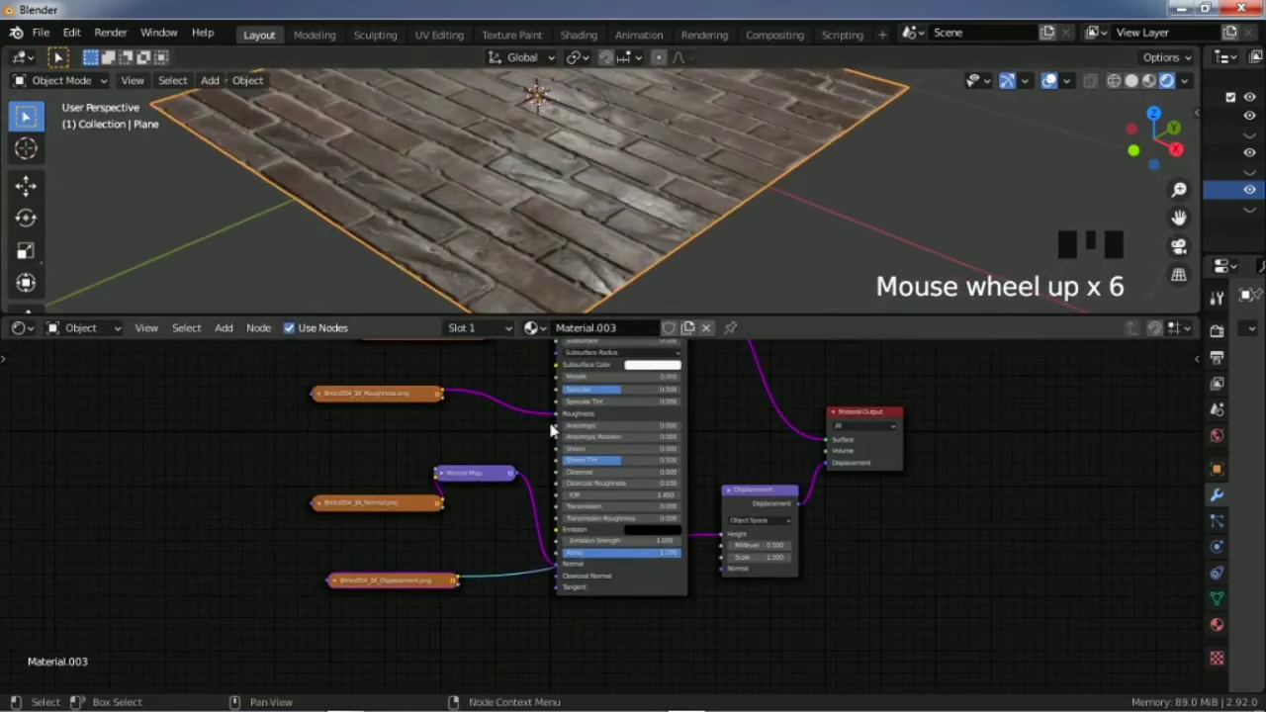
pyautogui.scroll(-7, 508, 495)
pyautogui.moveTo(355, 477); pyautogui.dragTo(455, 480, button='middle')
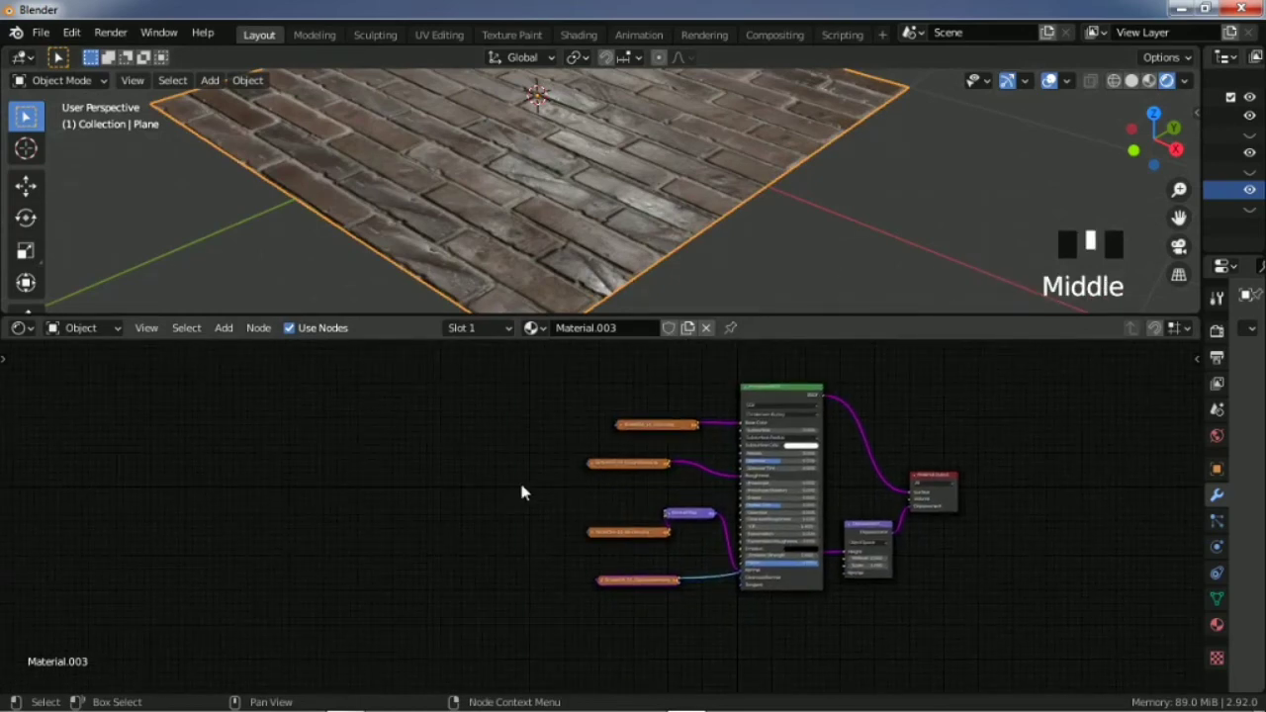
pyautogui.click(421, 454)
pyautogui.hotkey('shift', 'a')
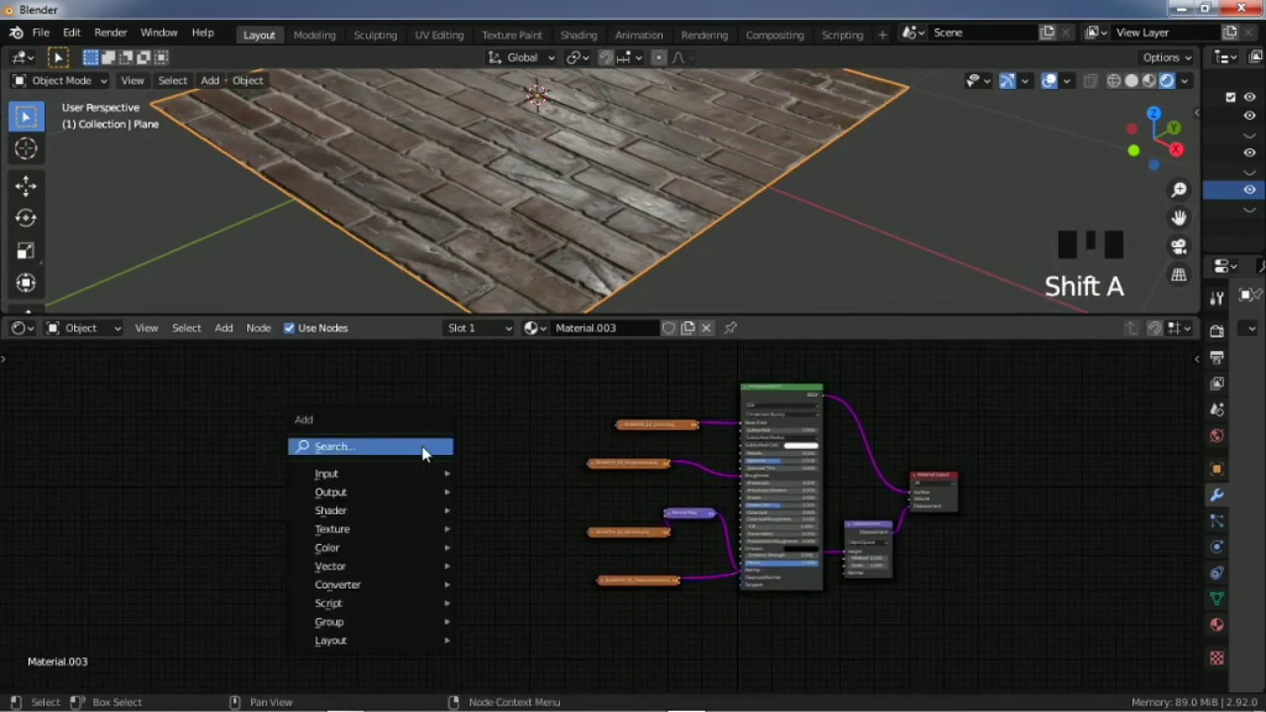
pyautogui.write('te')
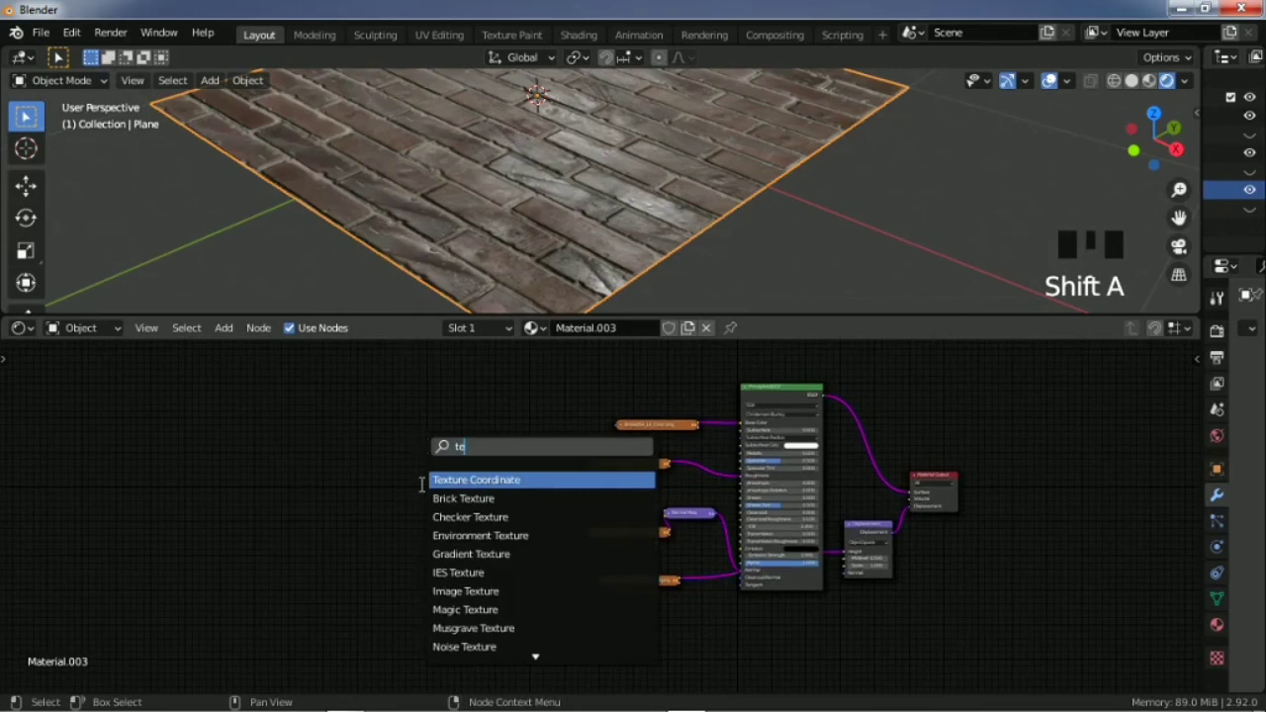
pyautogui.press('Return')
pyautogui.click(261, 444)
# Step: Add a Mapping node between the Texture Coordinate node and the image texture nodes
pyautogui.hotkey('shift', 'a')
pyautogui.click(514, 485)
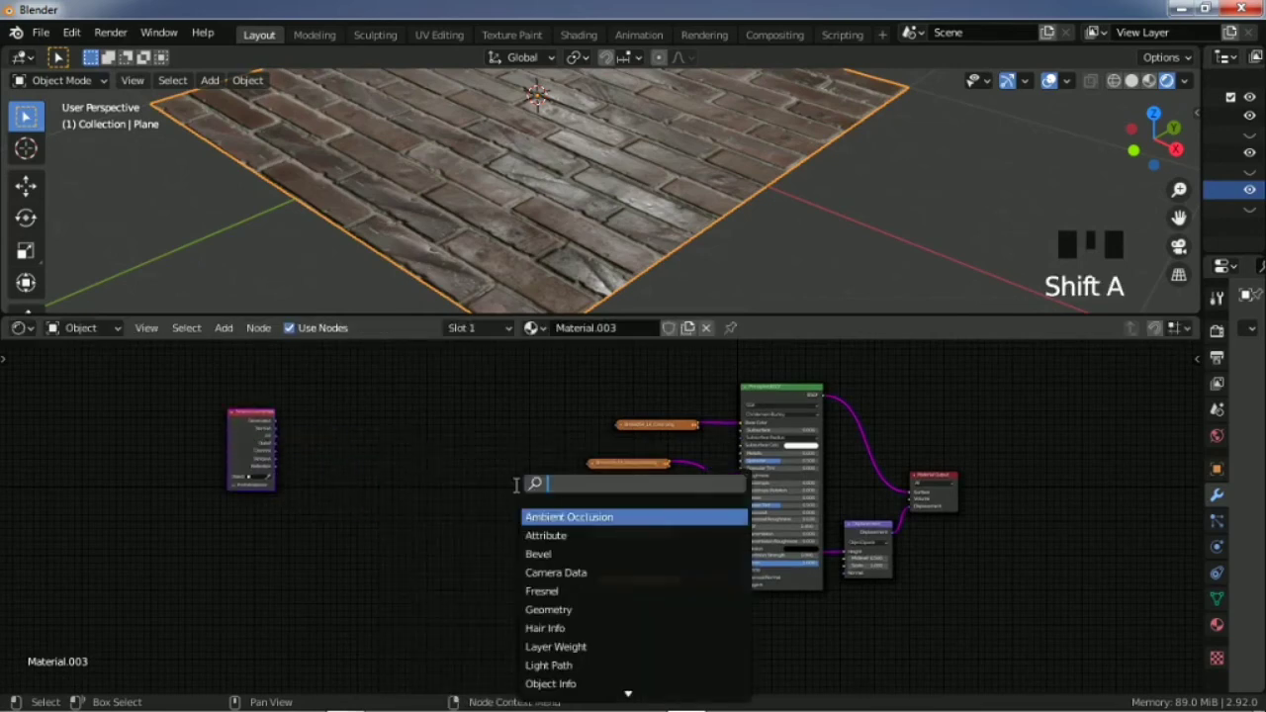
pyautogui.write('ma')
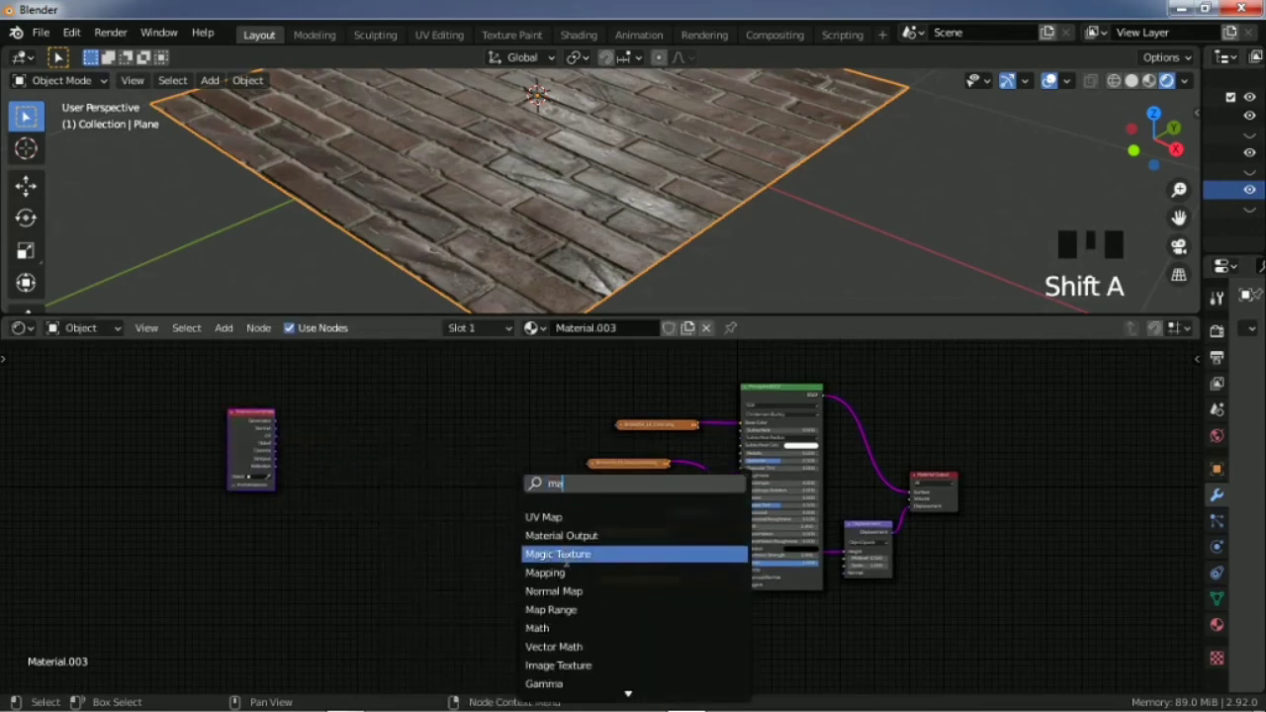
pyautogui.click(563, 572)
pyautogui.click(447, 482)
# Step: Connect the Texture Coordinate's UV output to the Mapping node's Vector, and the Mapping output to all four Bricks054 image textures
pyautogui.scroll(-4, 261, 380)
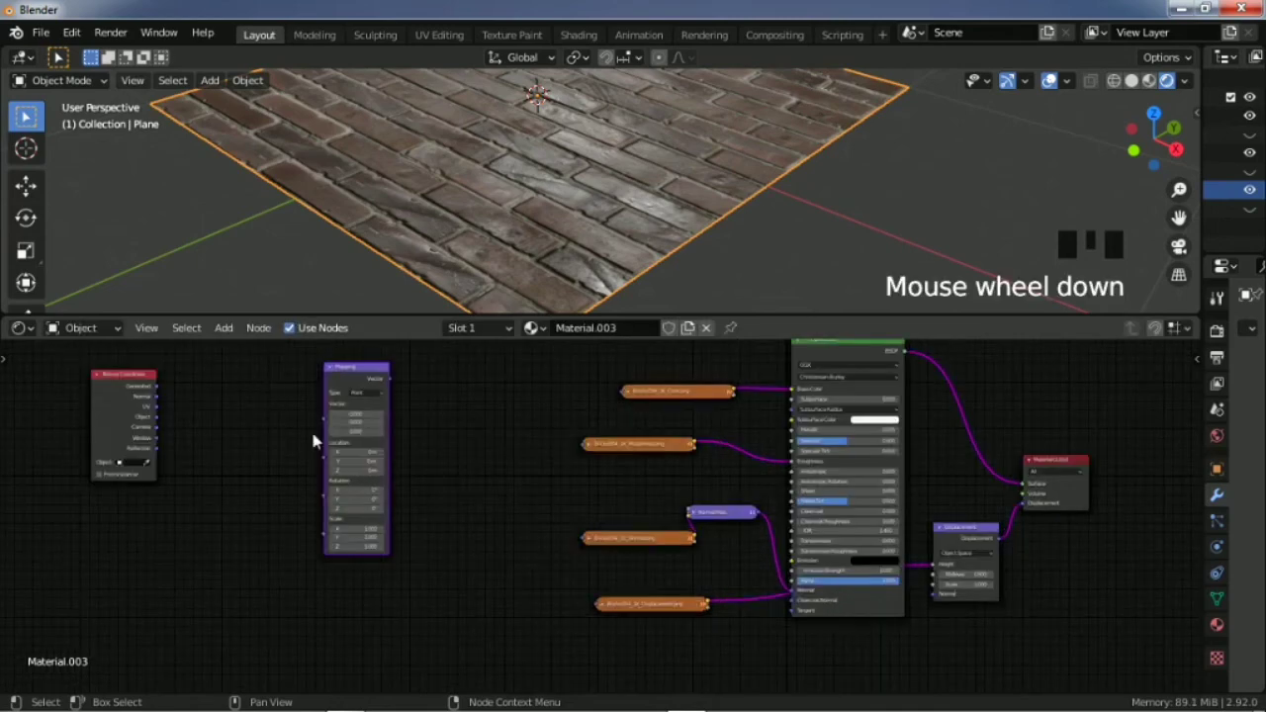
pyautogui.scroll(2, 312, 442)
pyautogui.moveTo(278, 402); pyautogui.dragTo(122, 388)
pyautogui.click(168, 404)
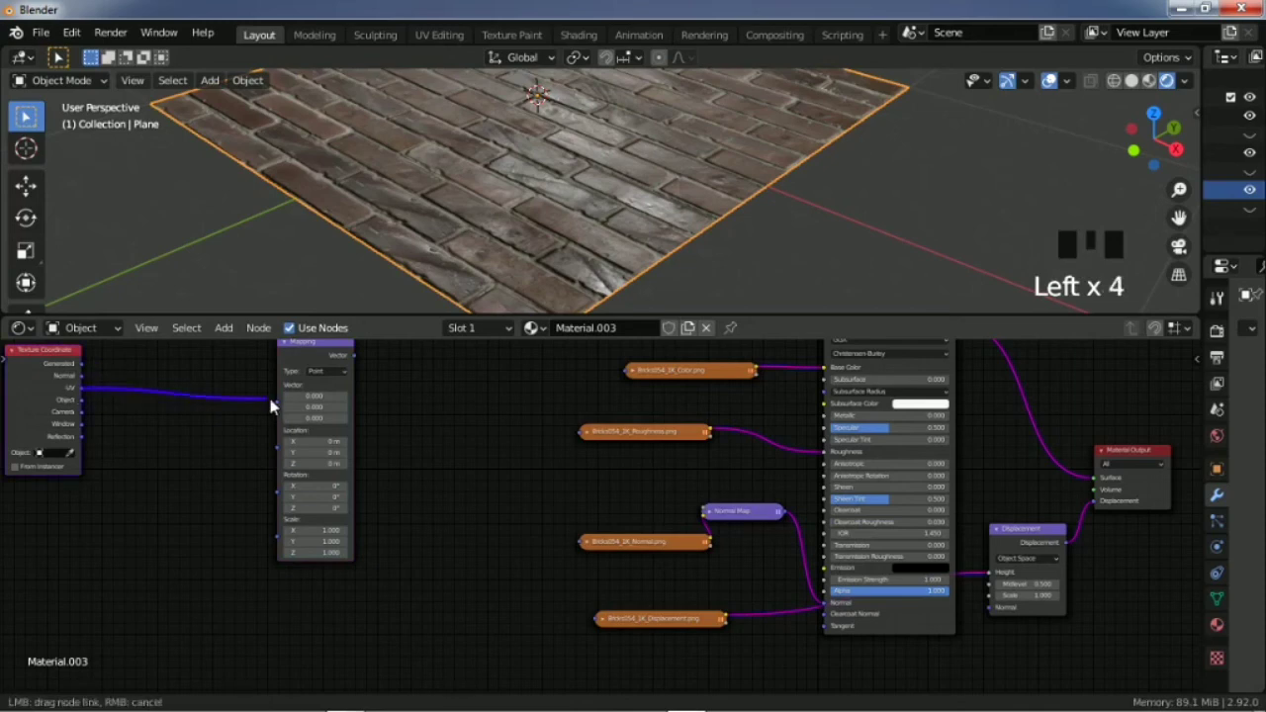
pyautogui.moveTo(273, 405); pyautogui.dragTo(278, 391)
pyautogui.scroll(-3, 361, 376)
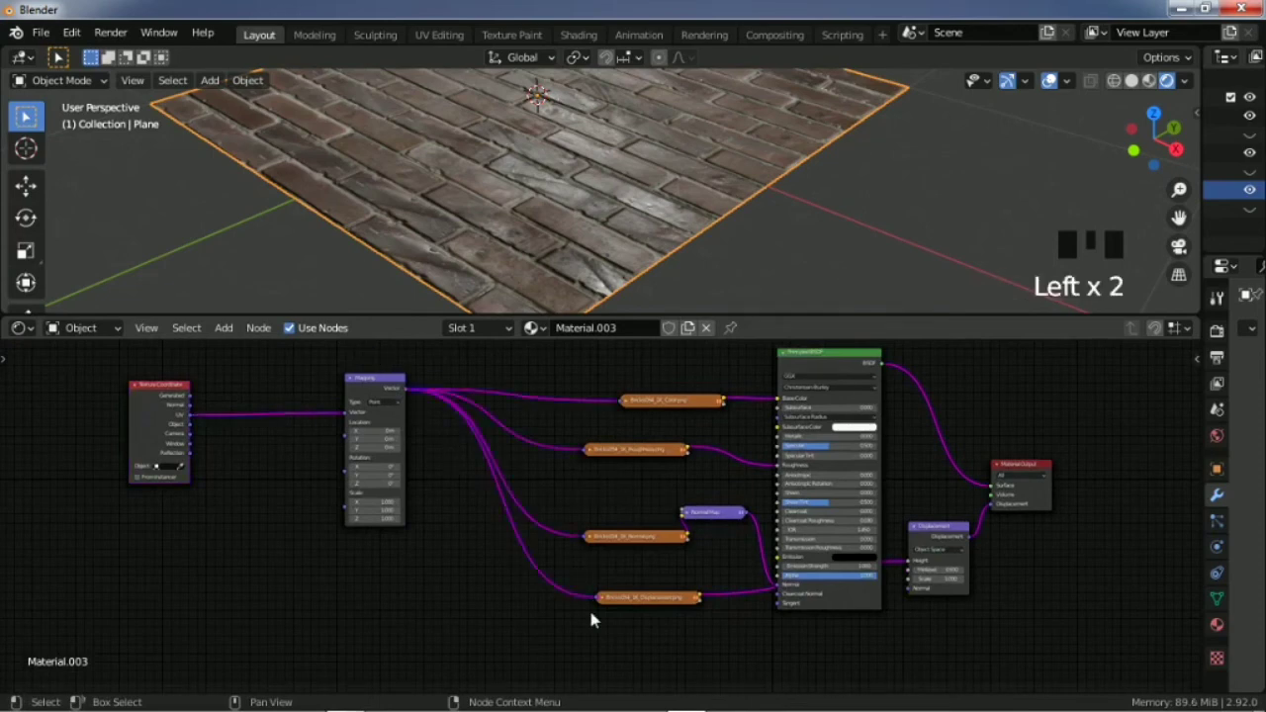
# Step: Increase the Mapping node's X, Y and Z scale together to make the bricks on the plane smaller
pyautogui.scroll(5, 521, 590)
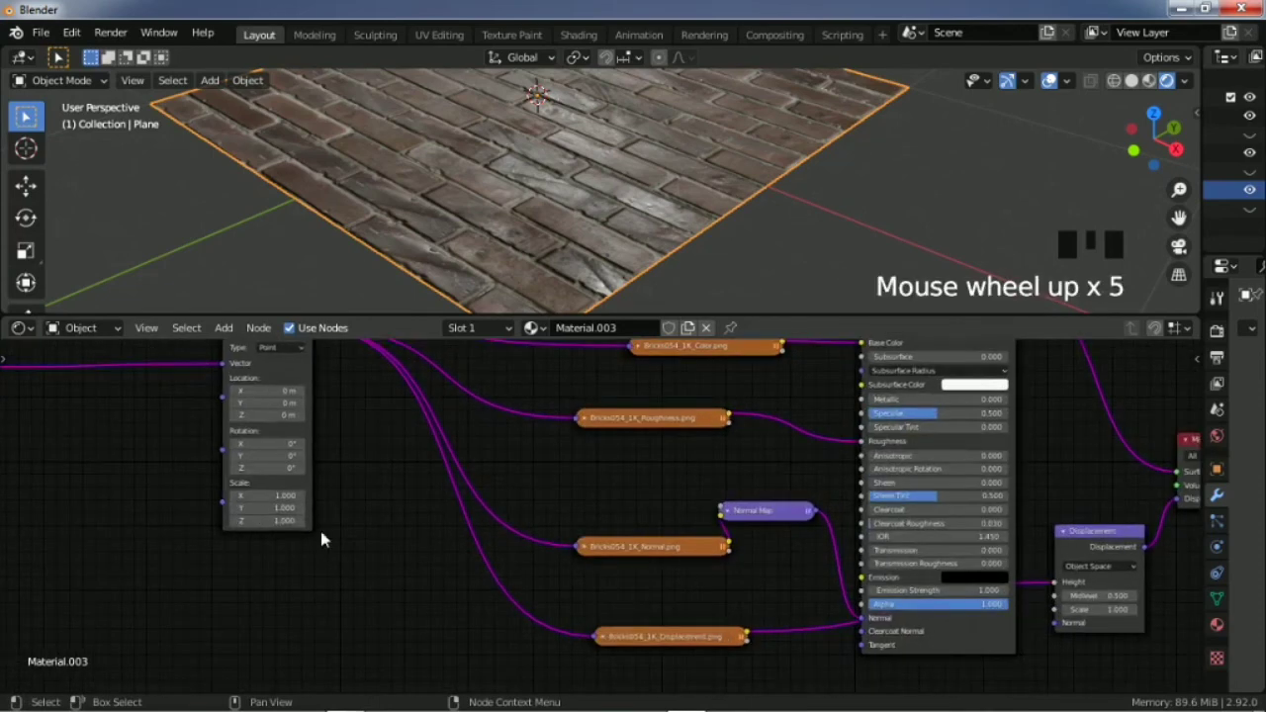
pyautogui.moveTo(320, 531); pyautogui.dragTo(601, 539, button='middle')
pyautogui.scroll(5, 598, 539)
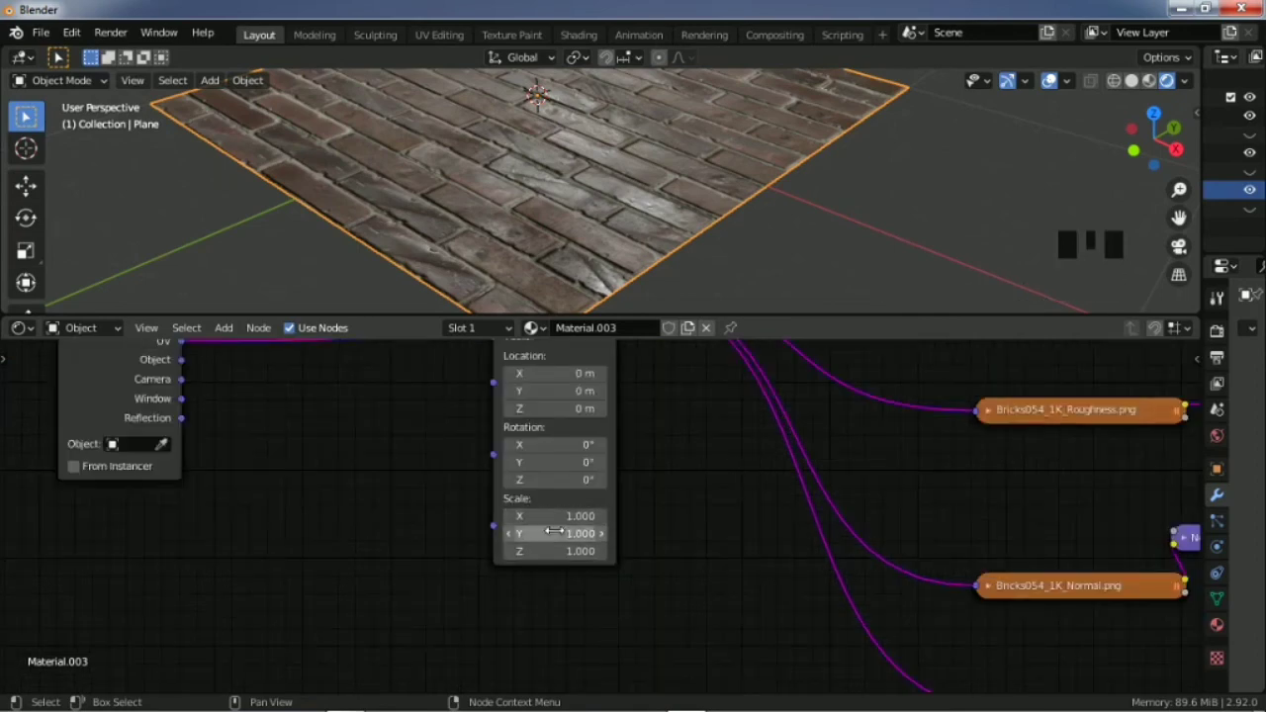
pyautogui.scroll(-3, 522, 136)
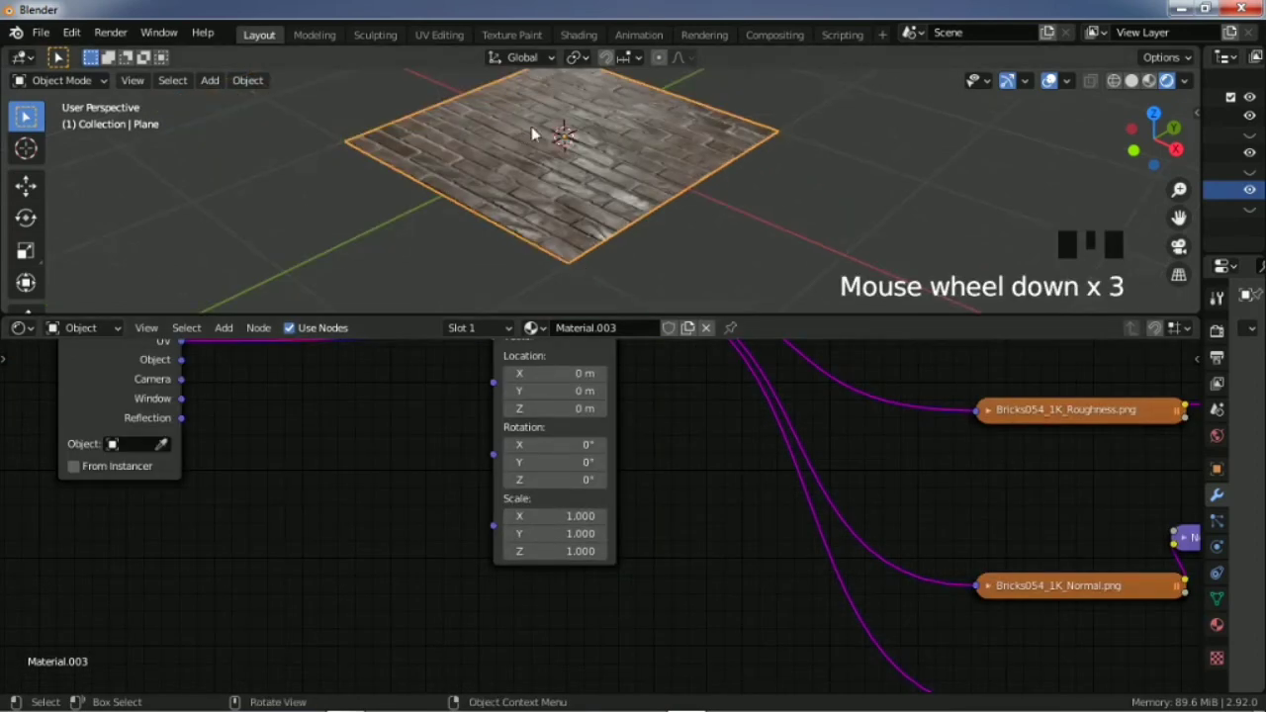
pyautogui.scroll(2, 530, 133)
pyautogui.scroll(6, 585, 569)
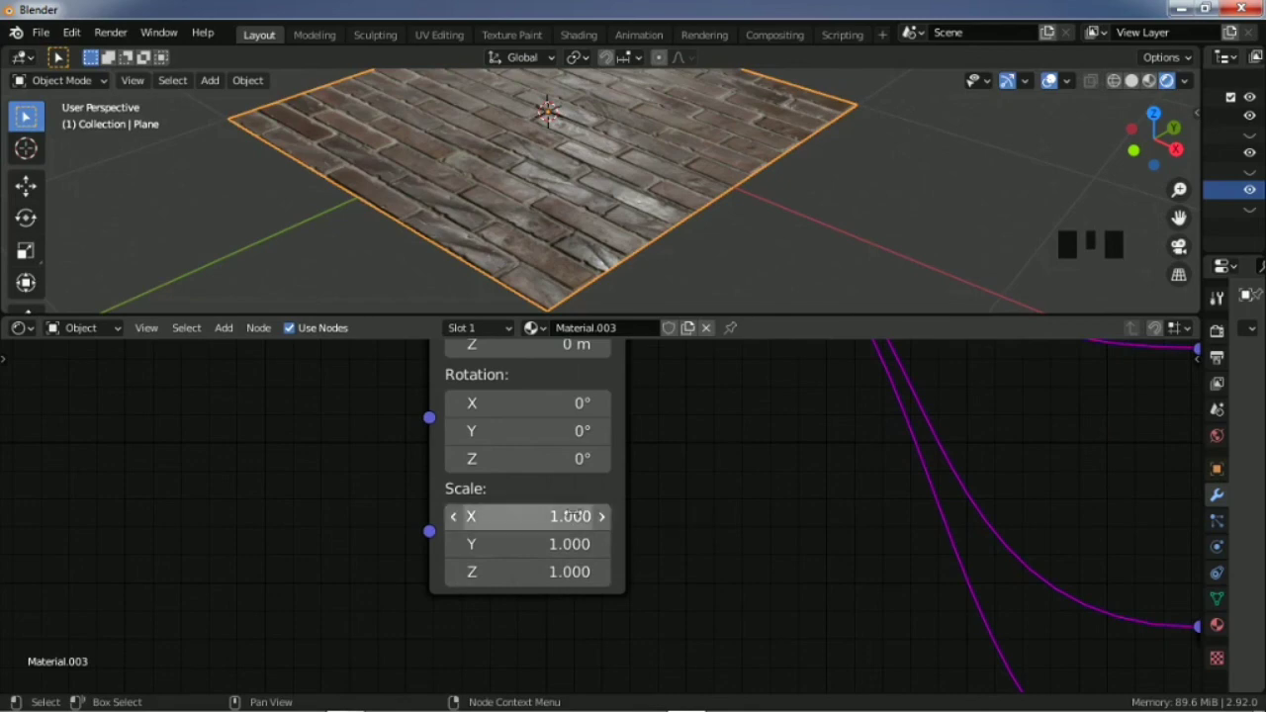
pyautogui.click(542, 515)
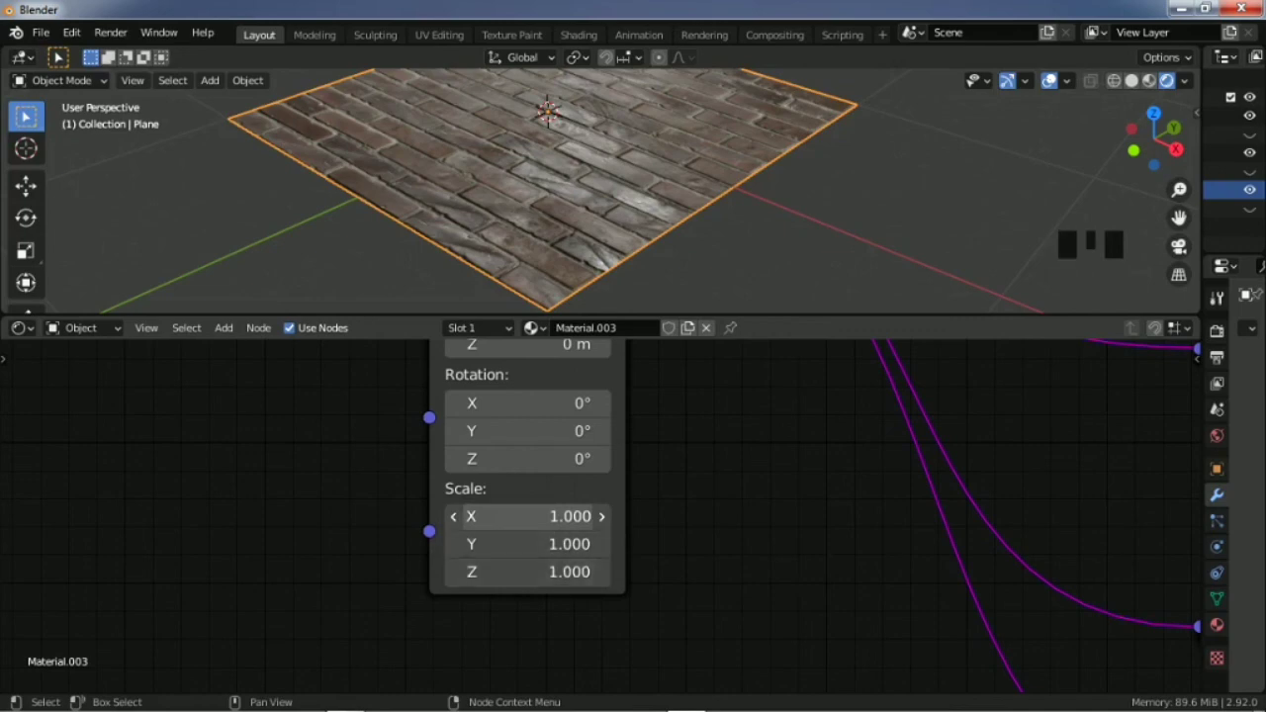
pyautogui.moveTo(542, 516)
pyautogui.mouseDown()
pyautogui.moveTo(611, 516)
pyautogui.moveTo(475, 516)
pyautogui.moveTo(576, 517)
pyautogui.moveTo(527, 517)
pyautogui.moveTo(554, 516)
pyautogui.moveTo(542, 516)
pyautogui.mouseUp()
pyautogui.scroll(-19, 639, 523)
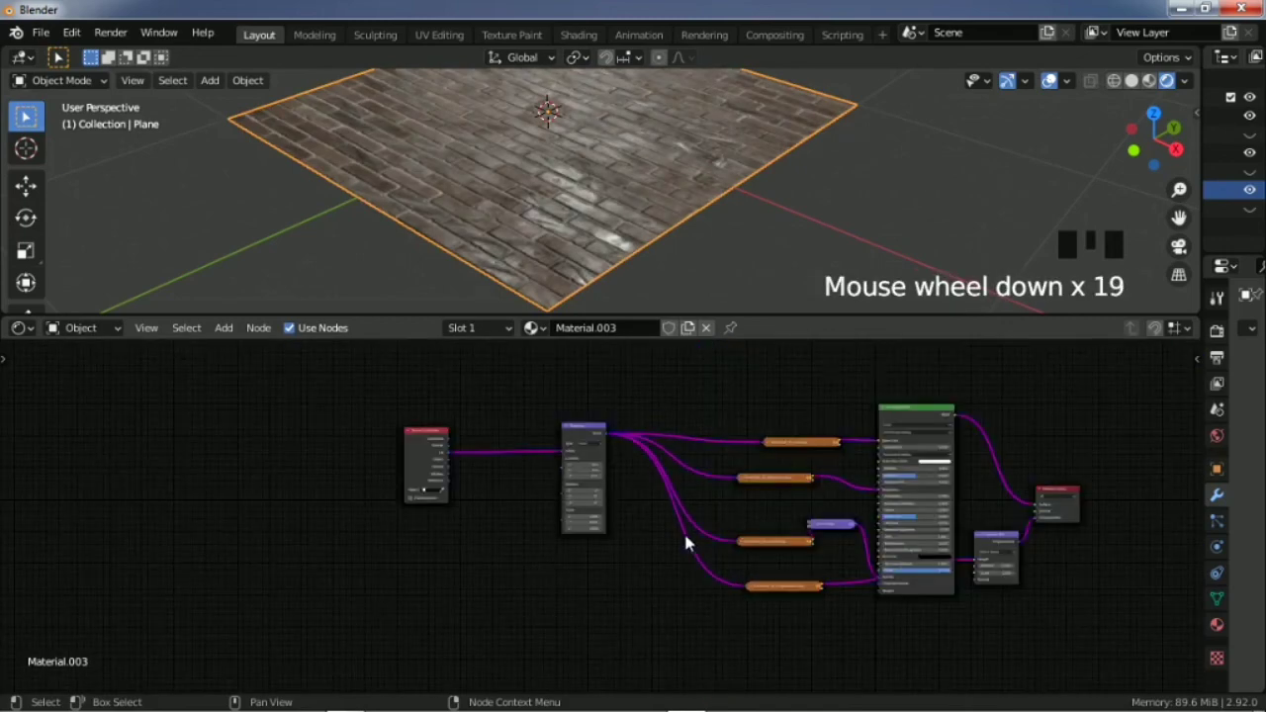
# Step: Select all the material nodes, shift the whole node tree together to the left, and deselect it
pyautogui.scroll(1, 505, 533)
pyautogui.scroll(-4, 604, 520)
pyautogui.moveTo(382, 382); pyautogui.dragTo(1155, 692)
pyautogui.moveTo(845, 442); pyautogui.dragTo(726, 427)
pyautogui.click(824, 403)
pyautogui.scroll(4, 732, 453)
pyautogui.moveTo(732, 453)
pyautogui.mouseDown(button='middle')
pyautogui.moveTo(678, 446)
pyautogui.moveTo(755, 468)
pyautogui.moveTo(742, 471)
pyautogui.mouseUp(button='middle')
pyautogui.scroll(2, 742, 471)
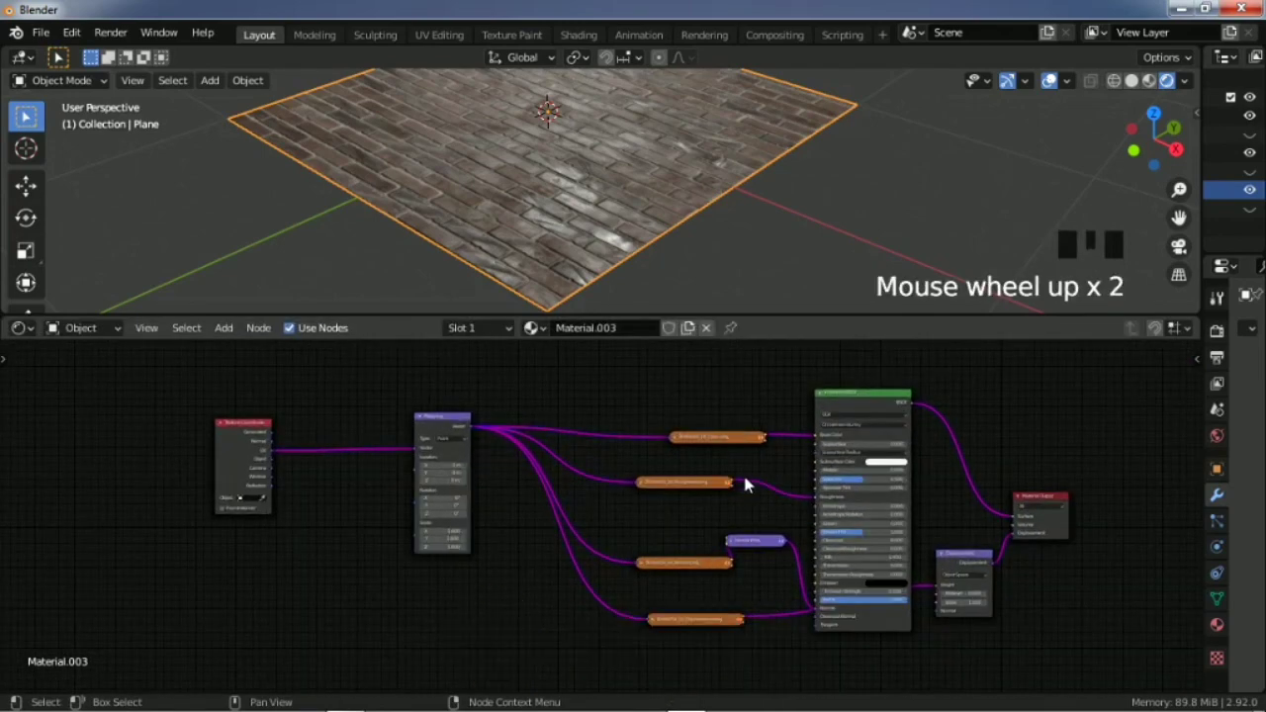
pyautogui.scroll(2, 745, 482)
pyautogui.moveTo(681, 413); pyautogui.dragTo(661, 385, button='middle')
# Step: Examine the scaled brick texture up close and look at the plane through the camera
pyautogui.scroll(4, 686, 202)
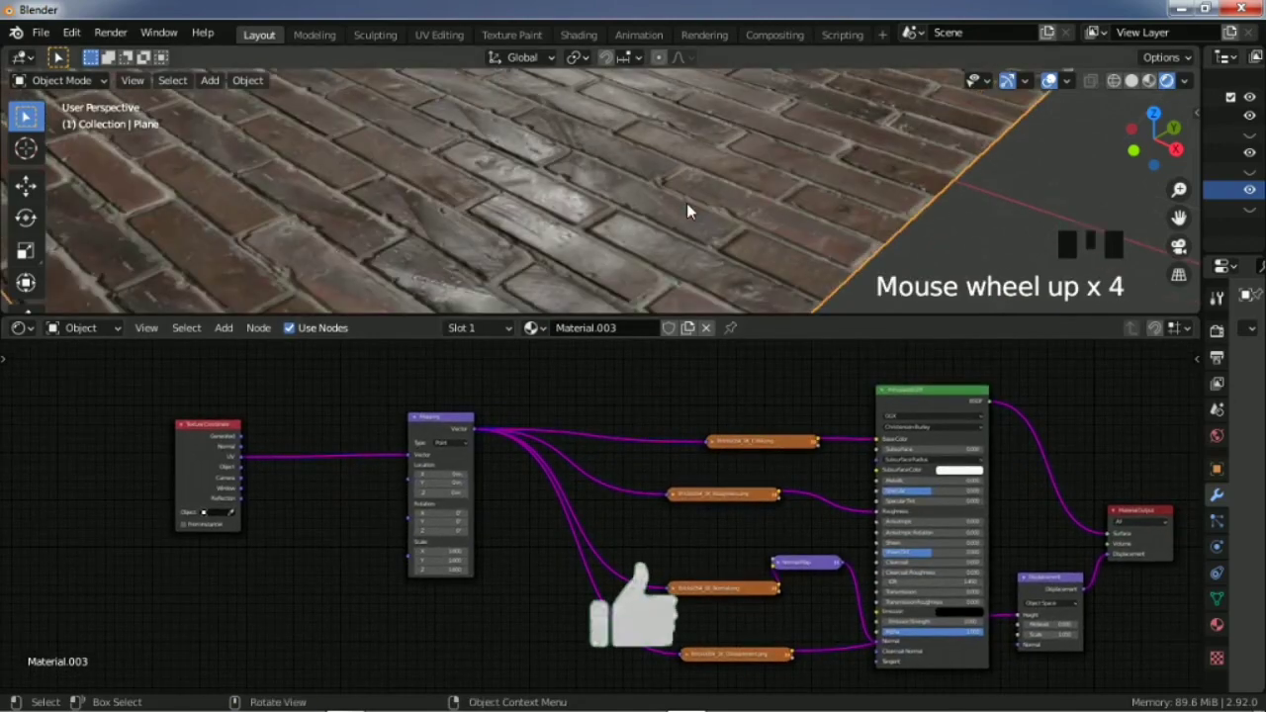
pyautogui.press('KP_0')
pyautogui.scroll(5, 686, 203)
pyautogui.scroll(4, 686, 202)
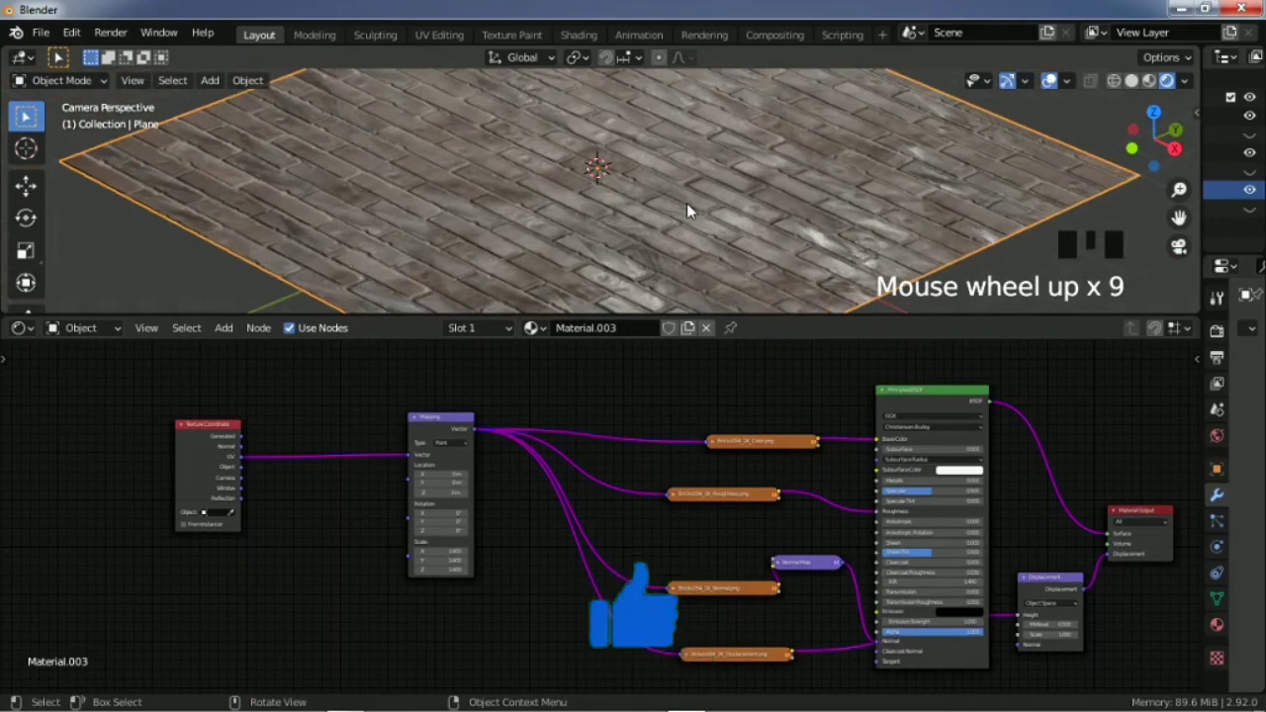
pyautogui.scroll(-4, 995, 204)
# Step: Maximize the 3D viewport and inspect the finished brick material from near and far
pyautogui.hotkey('ctrl', 'space')
pyautogui.scroll(7, 729, 271)
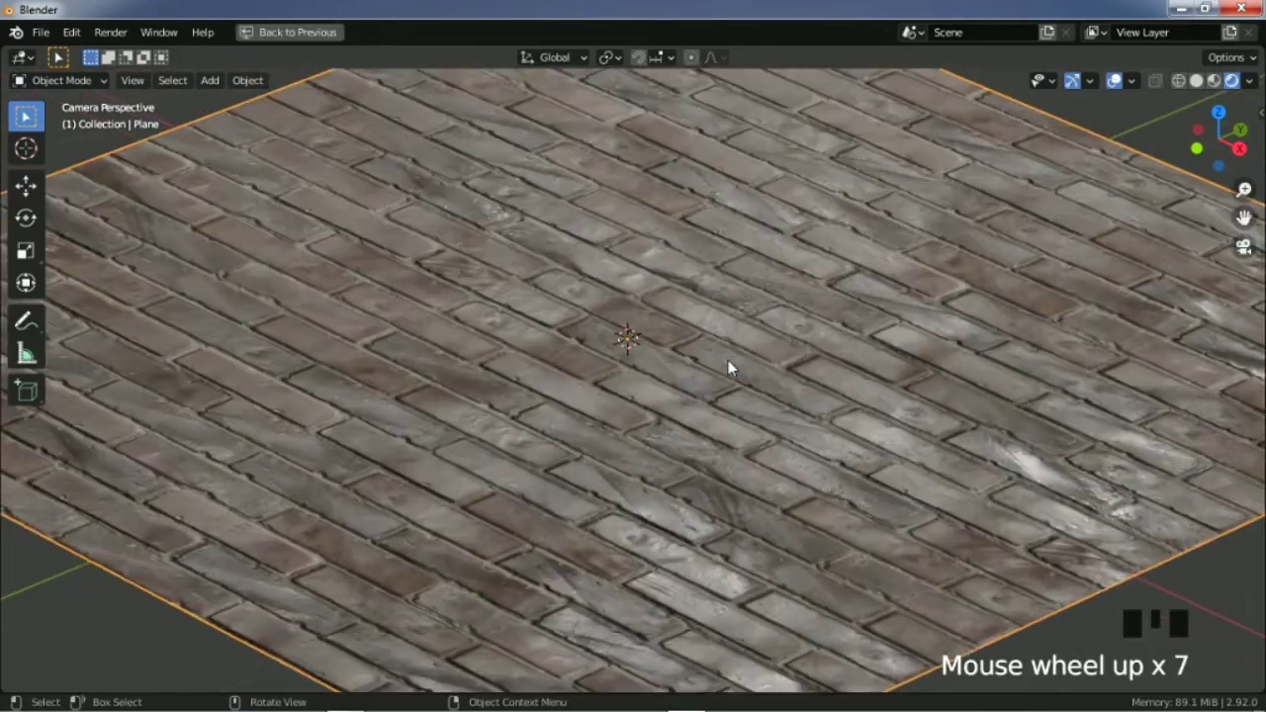
pyautogui.scroll(-5, 729, 271)
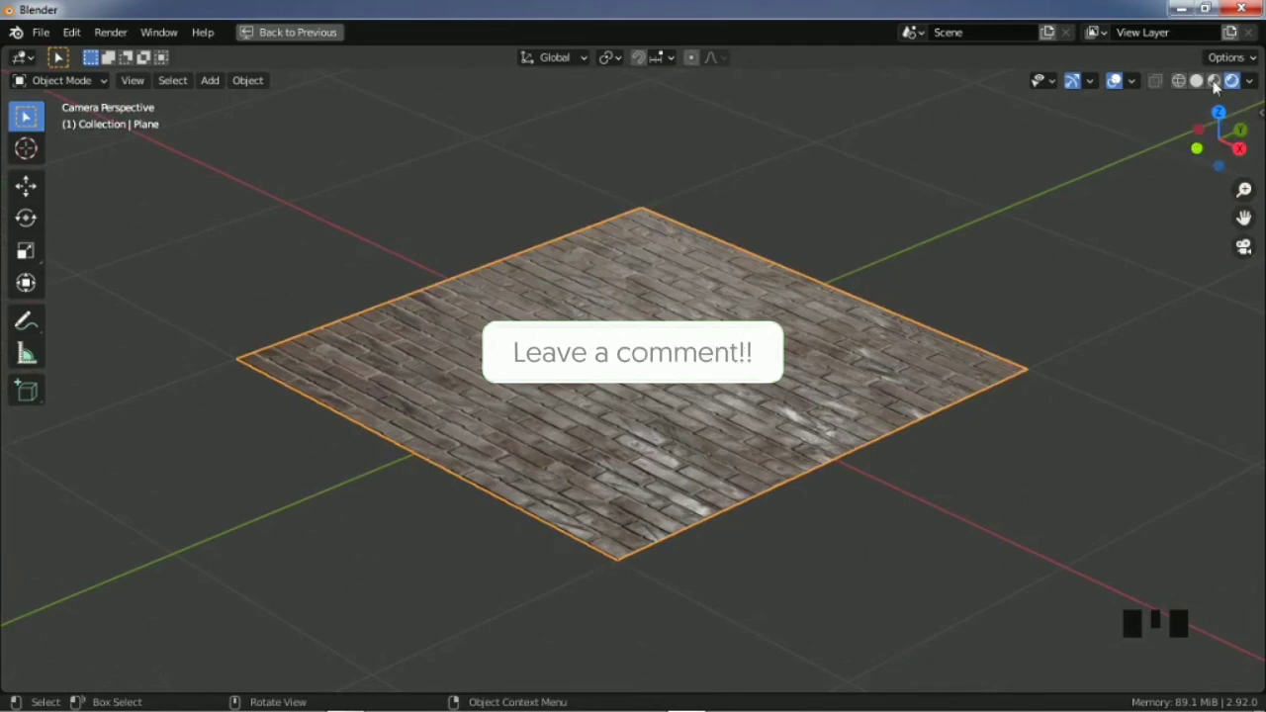
pyautogui.scroll(3, 934, 270)
pyautogui.scroll(-3, 766, 337)
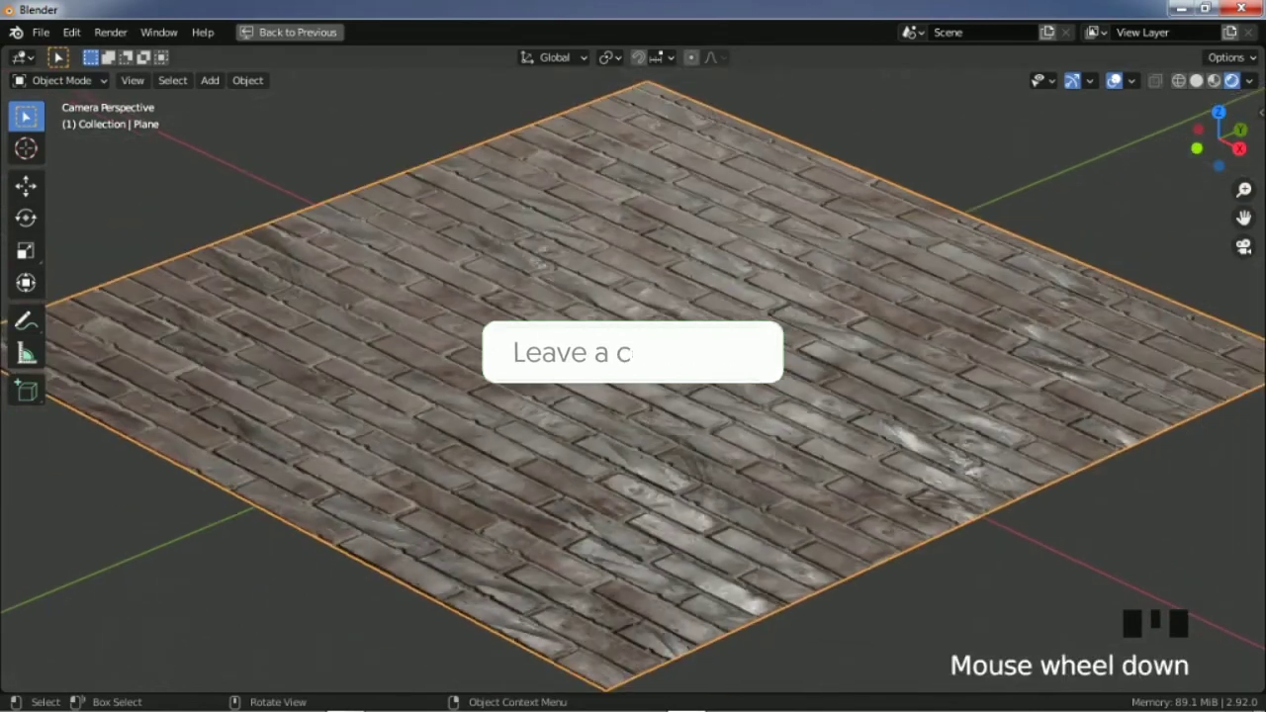